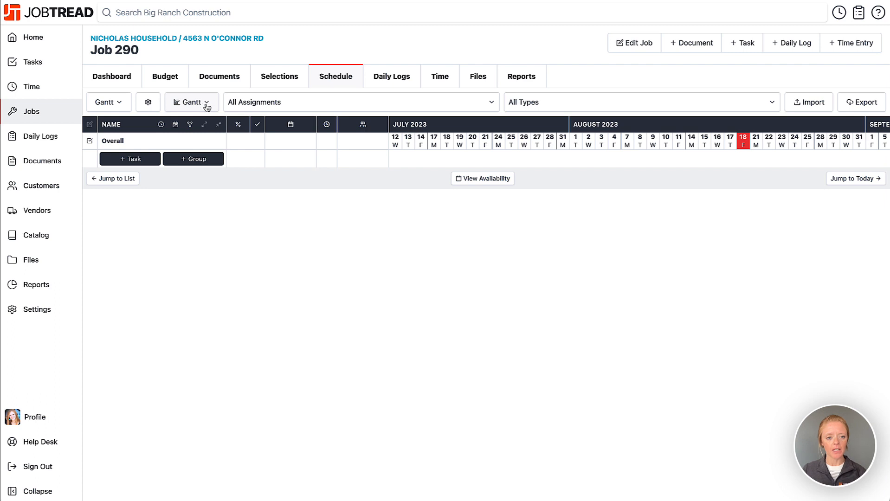
{"action": "left_click", "coordinate": [207, 104]}
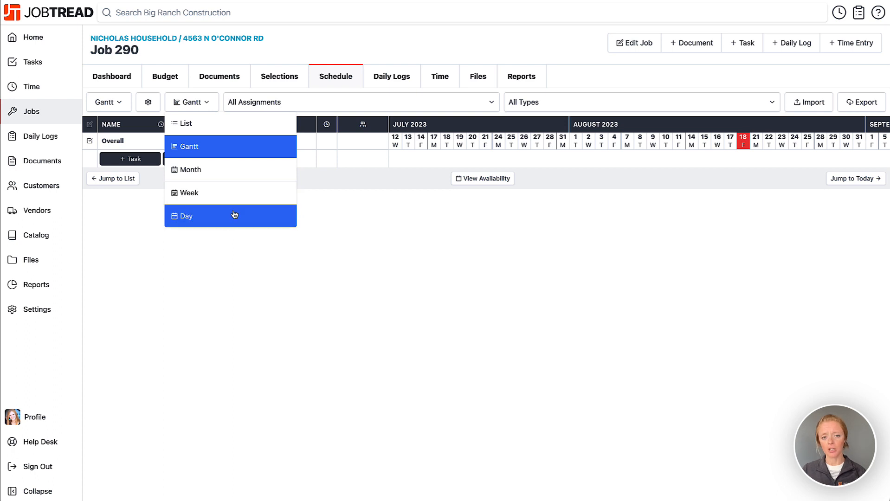
{"action": "left_click", "coordinate": [368, 214]}
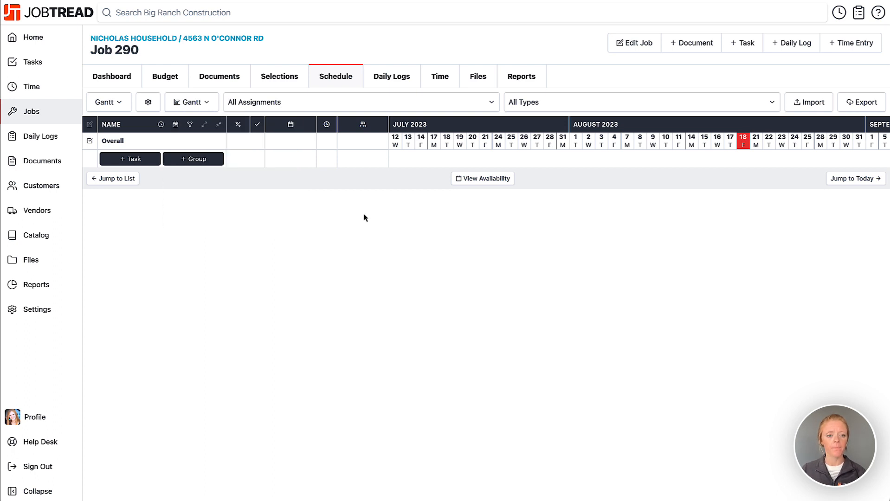
Add a group named PreConstruction to the job schedule.
{"action": "left_click", "coordinate": [197, 160]}
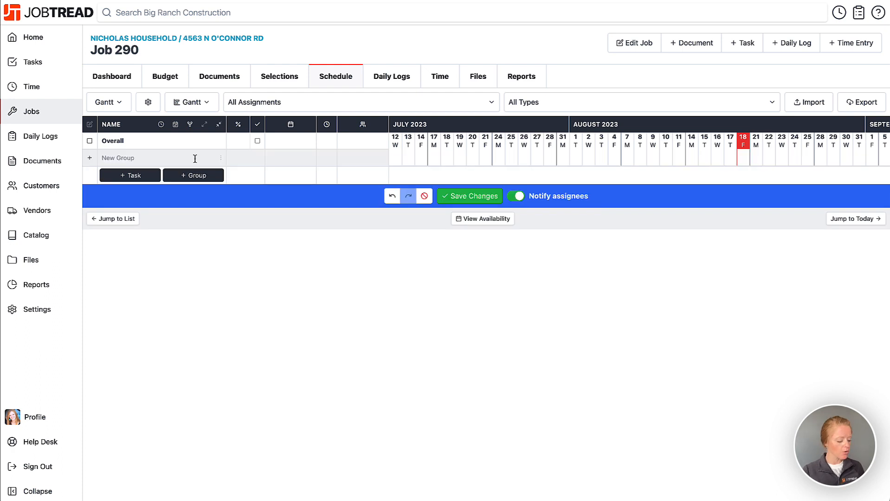
{"action": "type", "text": "Pre"}
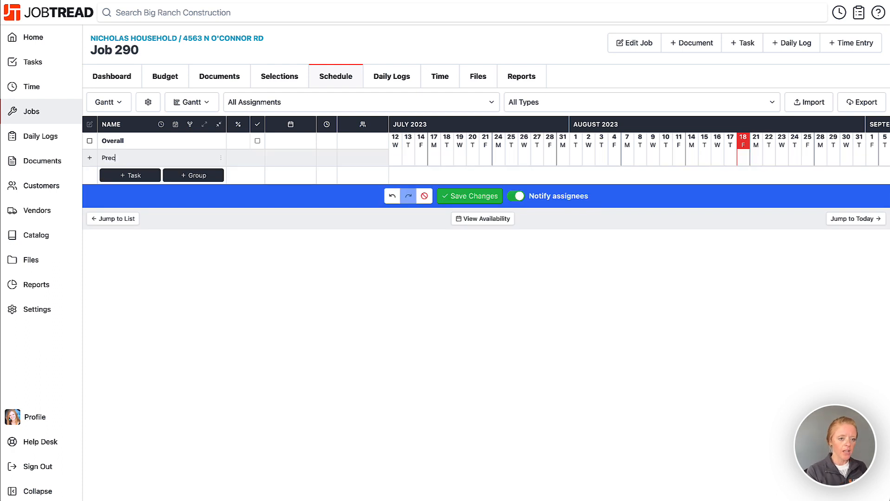
{"action": "type", "text": "Construciton"}
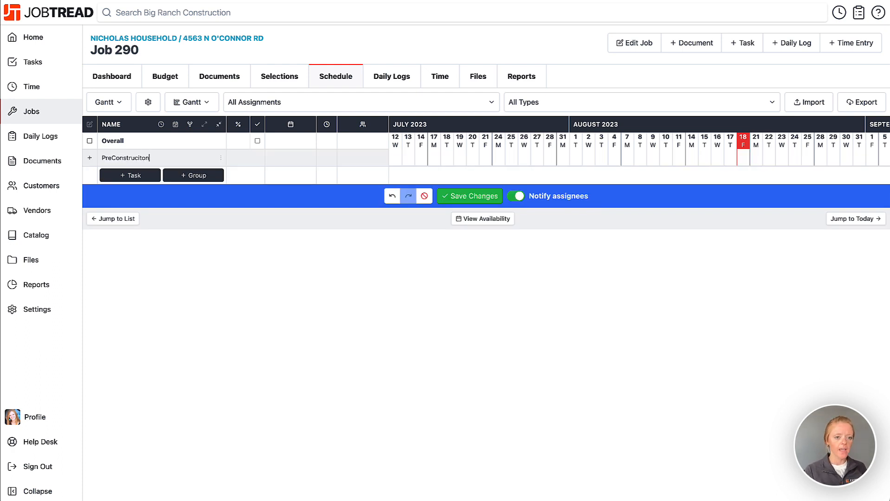
{"action": "key", "text": "BackSpace"}
{"action": "key", "text": "BackSpace"}
{"action": "key", "text": "BackSpace"}
{"action": "key", "text": "BackSpace"}
{"action": "key", "text": "BackSpace"}
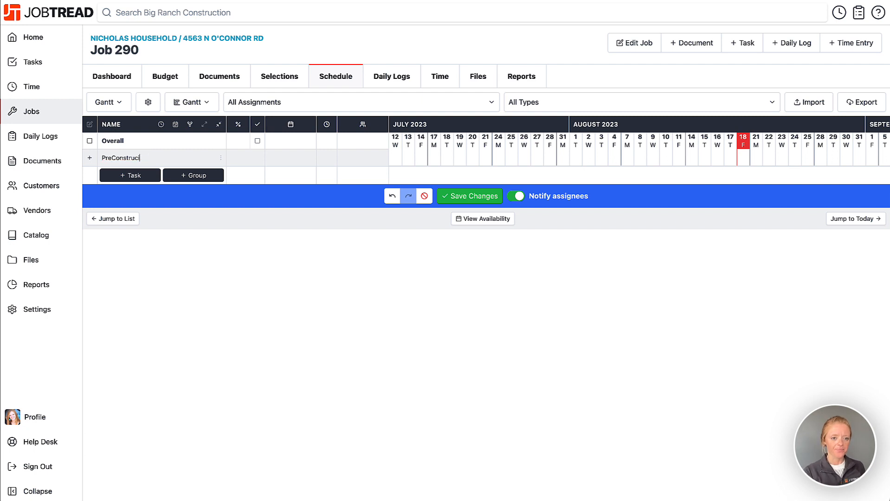
{"action": "type", "text": "ction"}
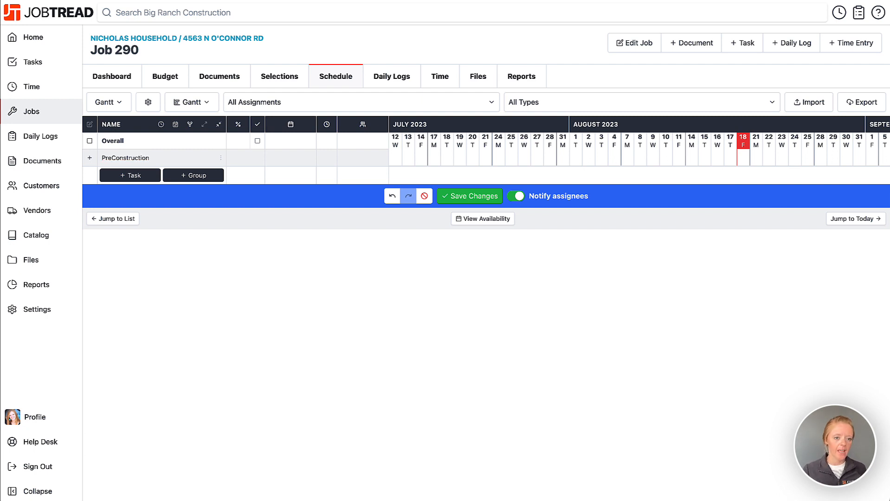
{"action": "key", "text": "Return"}
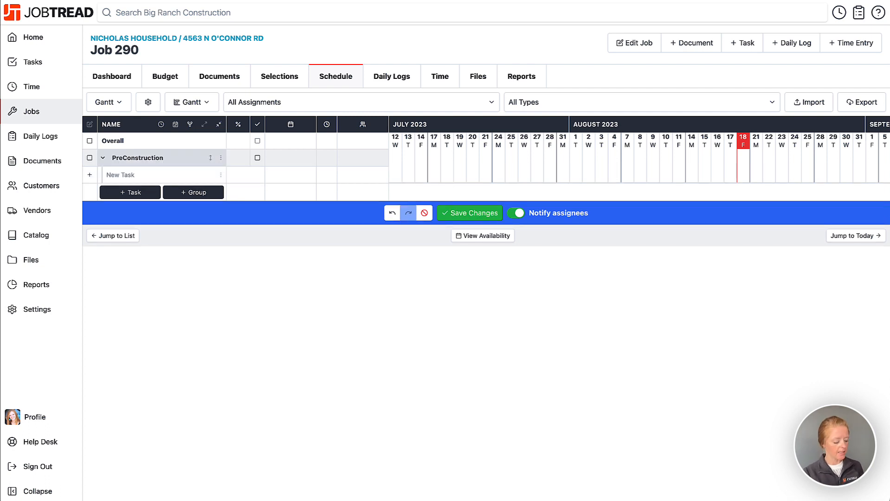
Add the tasks "Design & planning" and "Sample Approval" to the PreConstruction group.
{"action": "type", "text": "D"}
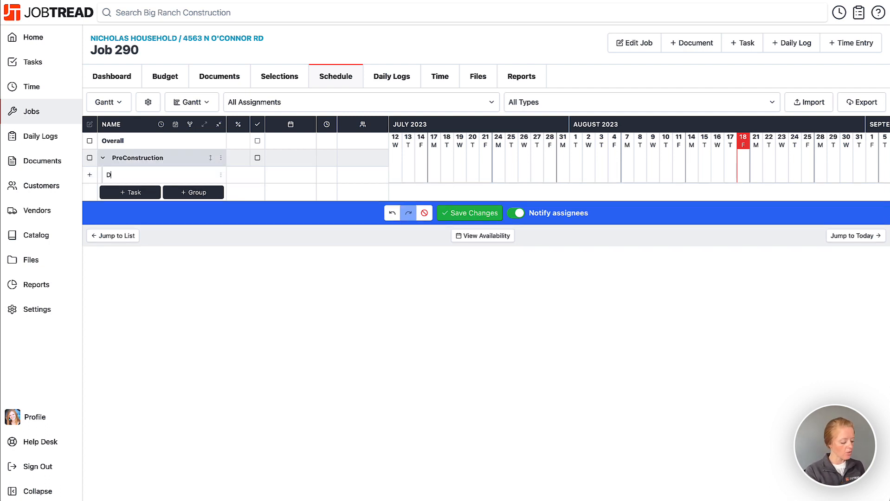
{"action": "type", "text": "esign & planning"}
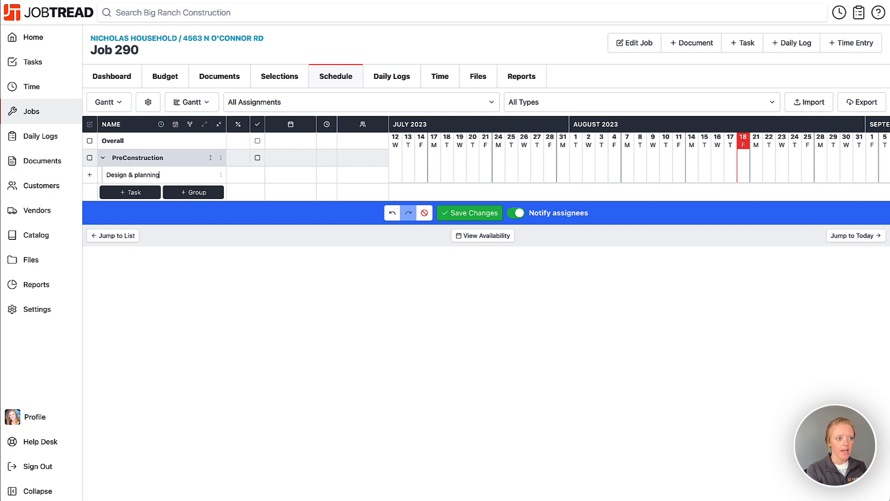
{"action": "key", "text": "Return"}
{"action": "type", "text": "Samp"}
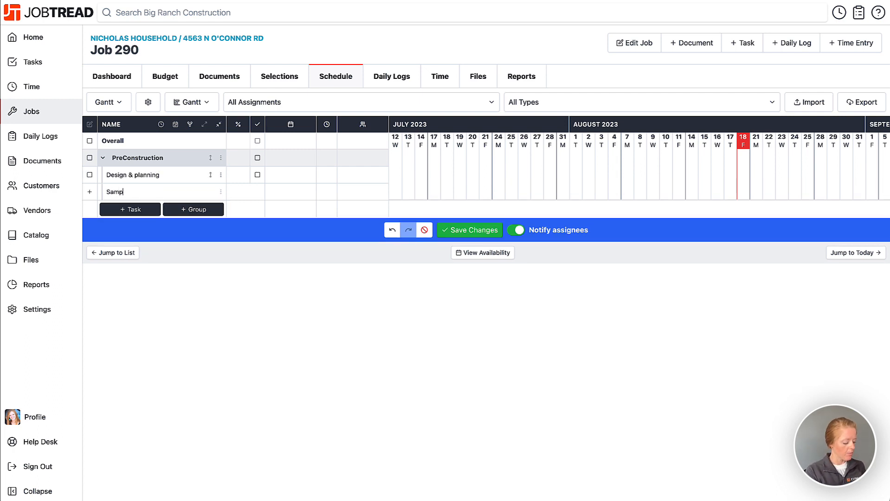
{"action": "type", "text": "le Approval"}
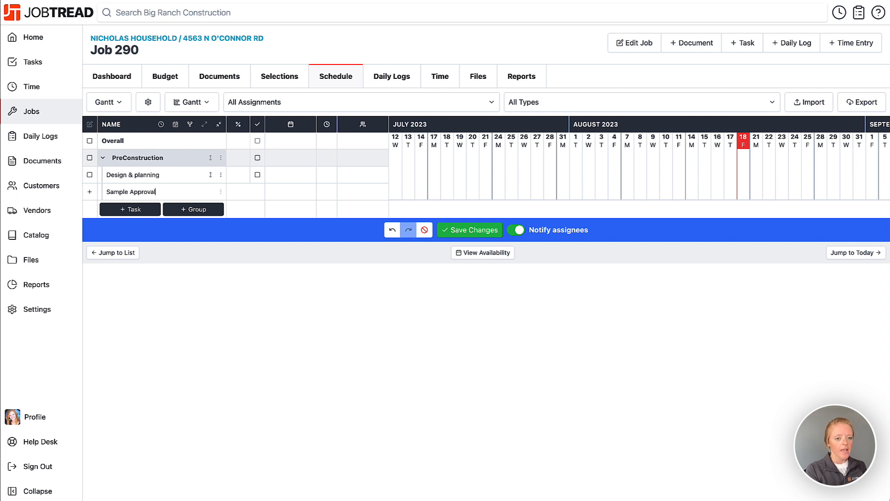
{"action": "key", "text": "Return"}
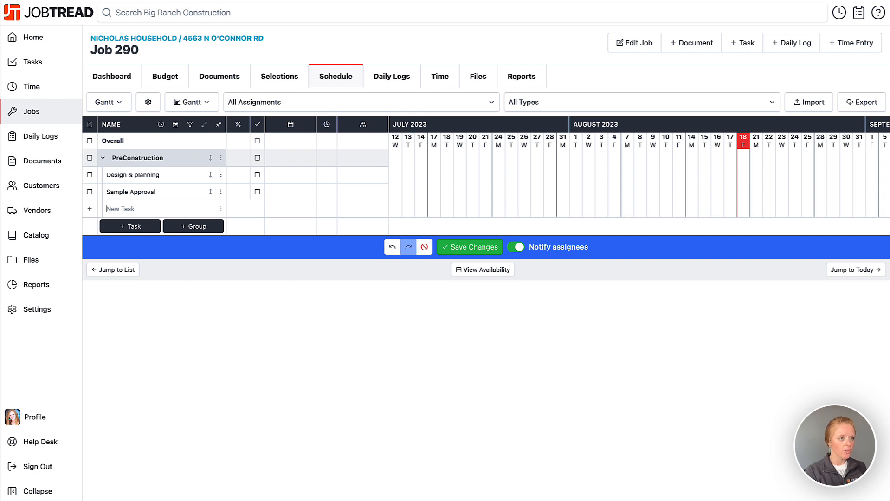
Add the tasks "Bids & contracts" and "Contract Execution" below Sample Approval in the PreConstruction group.
{"action": "type", "text": "Bids "}
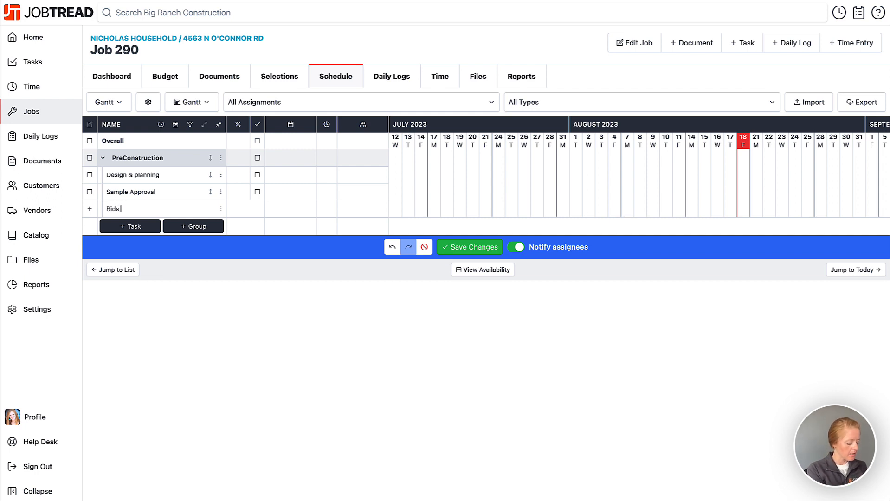
{"action": "type", "text": "& contracts"}
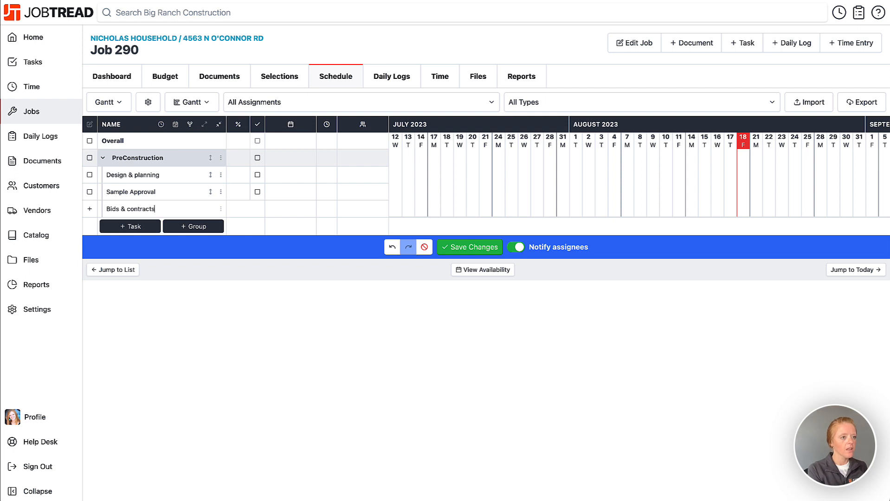
{"action": "key", "text": "Return"}
{"action": "type", "text": "Contract "}
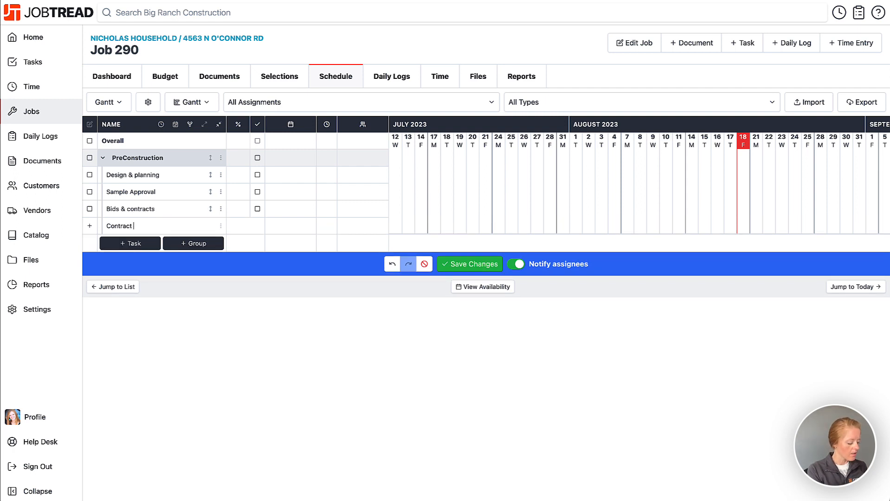
{"action": "type", "text": "Execution"}
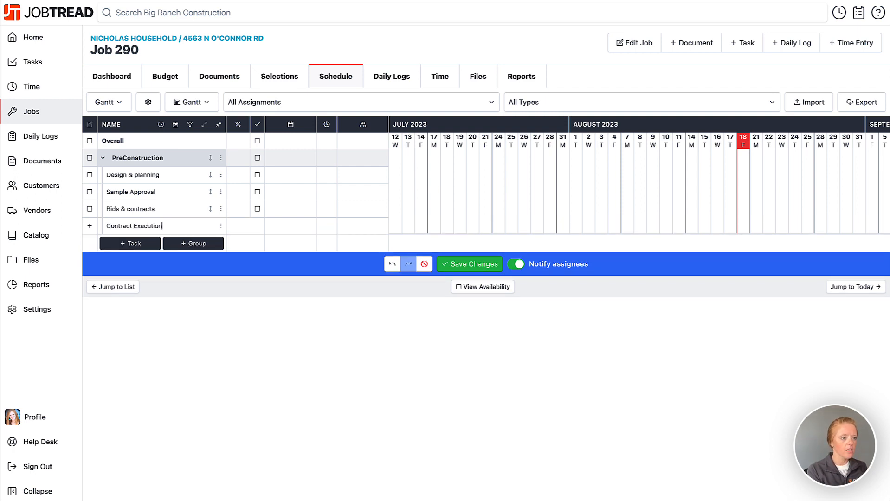
{"action": "key", "text": "Return"}
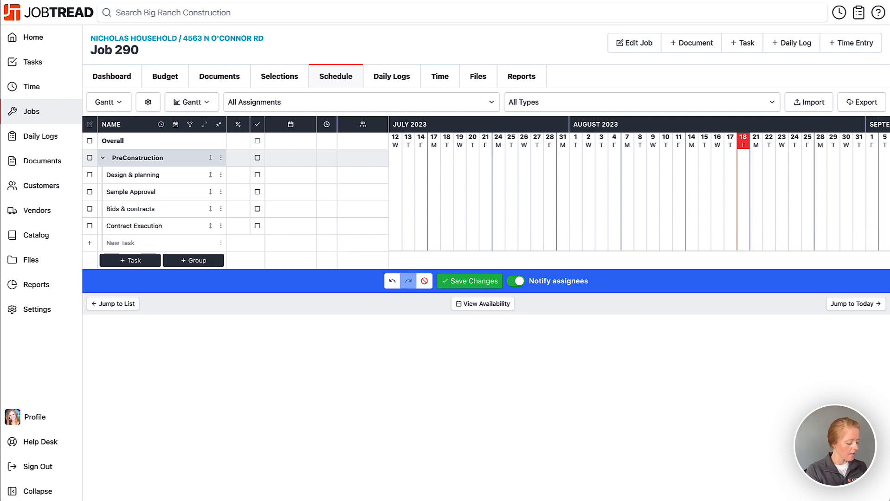
Add the tasks "Collect deposit" and "Obtain permits" at the end of the PreConstruction group.
{"action": "type", "text": "Collect D"}
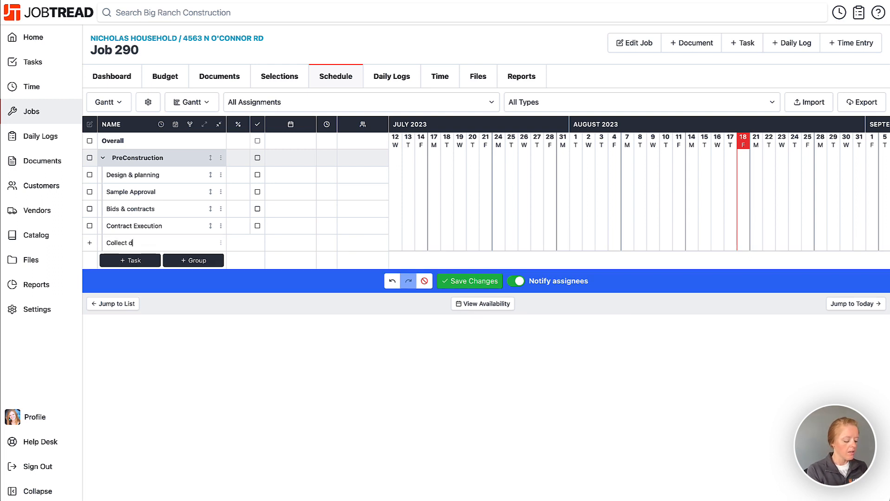
{"action": "type", "text": "eposit"}
{"action": "key", "text": "Return"}
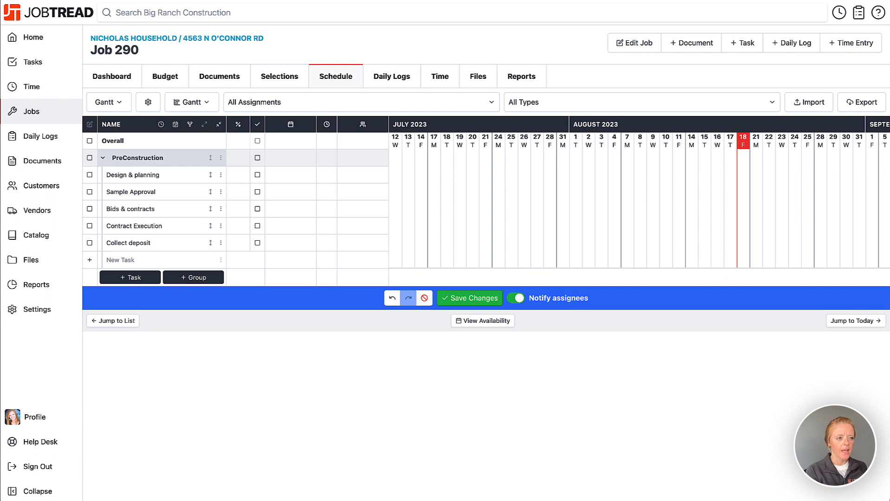
{"action": "type", "text": "Obt"}
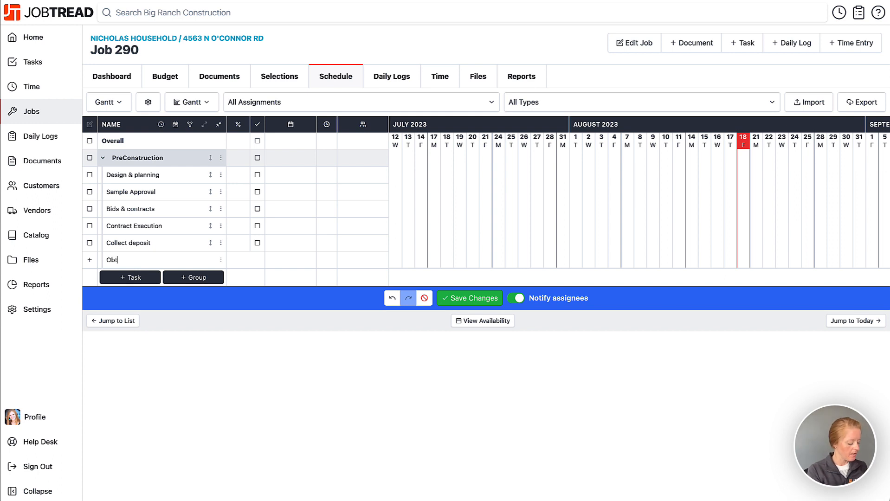
{"action": "type", "text": "ain permits"}
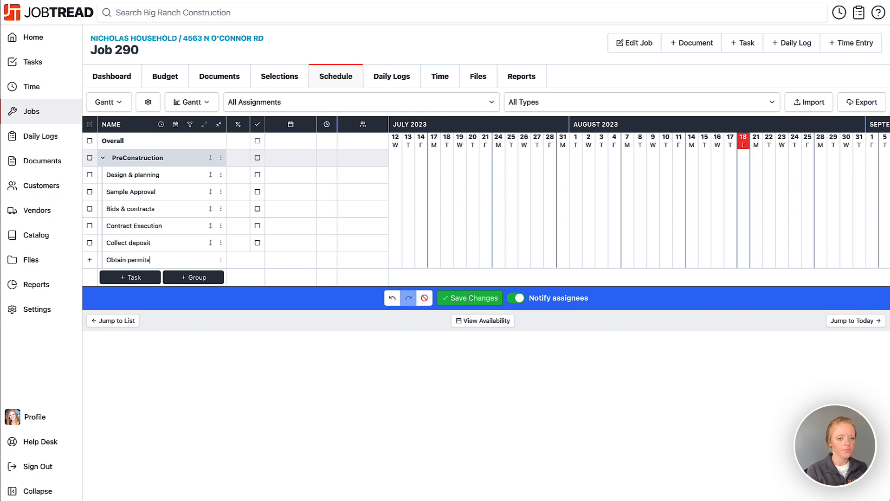
{"action": "key", "text": "Return"}
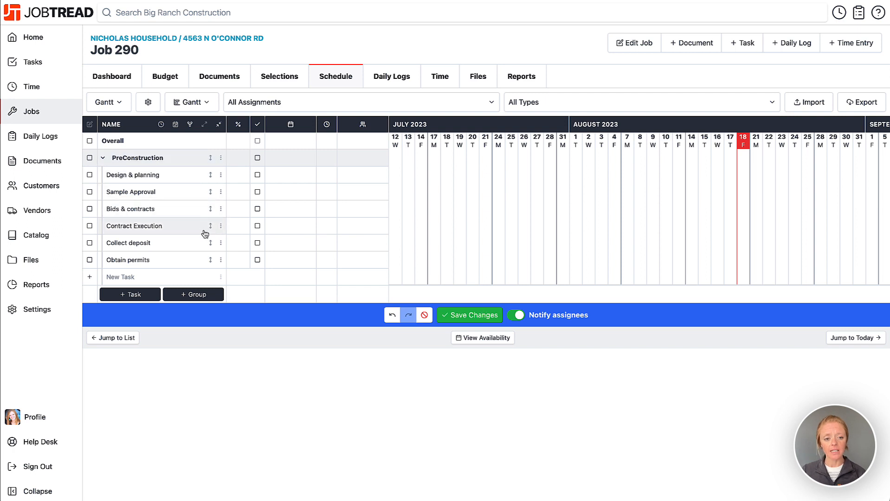
Turn off assignee notifications and save the schedule changes.
{"action": "left_click", "coordinate": [521, 318]}
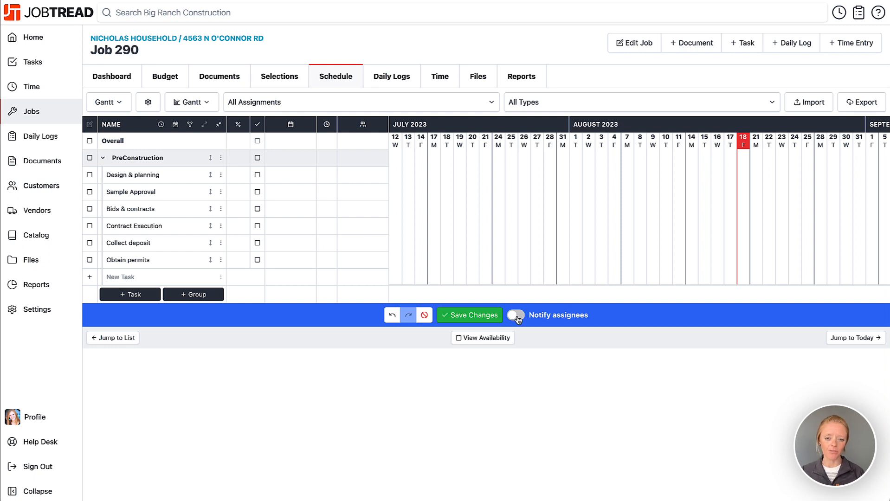
{"action": "left_click", "coordinate": [457, 316]}
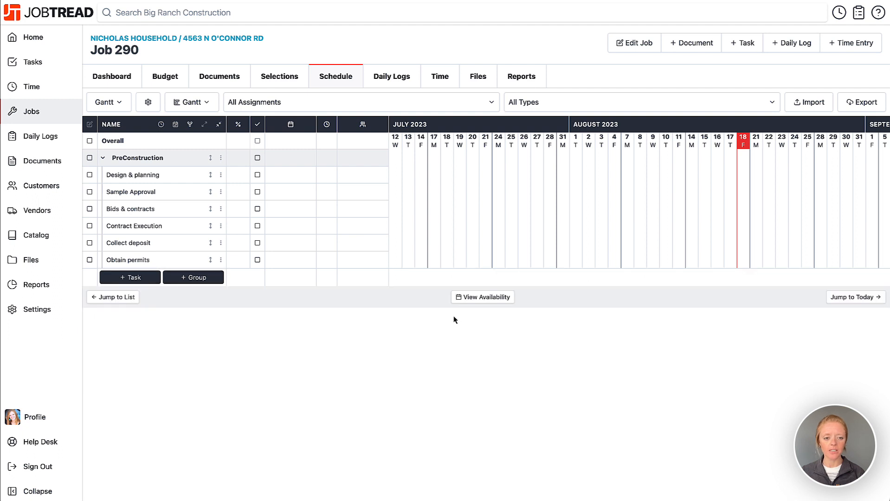
Open the Design & planning task for editing and bring up the management of its available task types.
{"action": "left_click", "coordinate": [178, 179]}
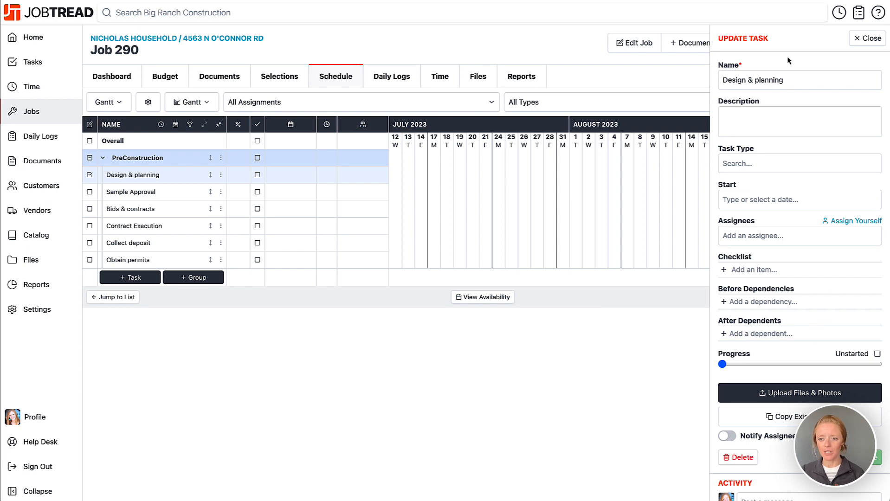
{"action": "left_click", "coordinate": [789, 118]}
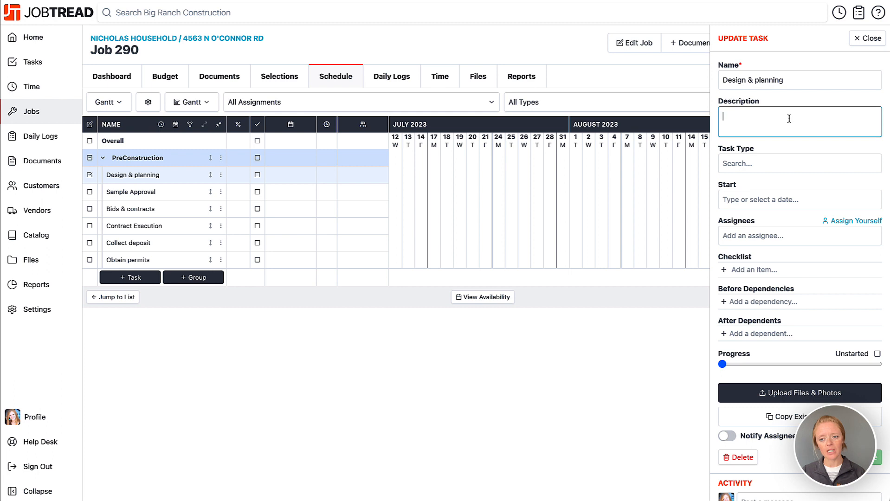
{"action": "left_click", "coordinate": [774, 166]}
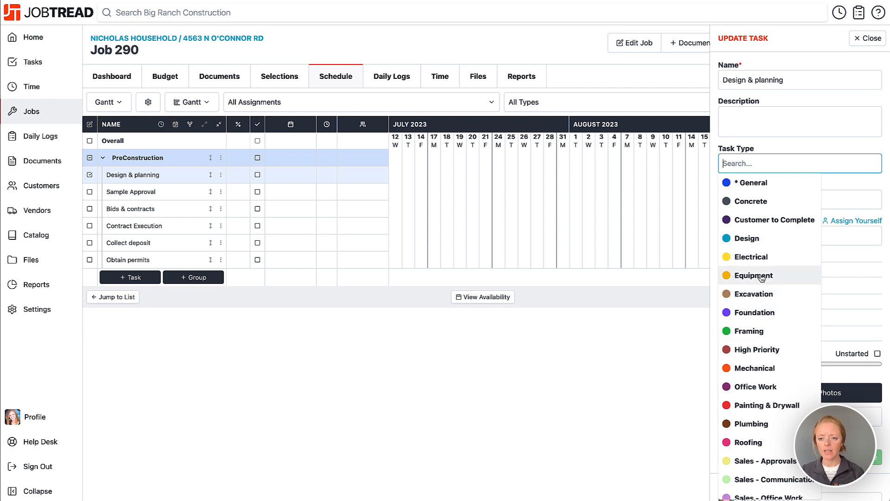
{"action": "scroll", "coordinate": [761, 290], "scroll_direction": "down", "scroll_amount": 1}
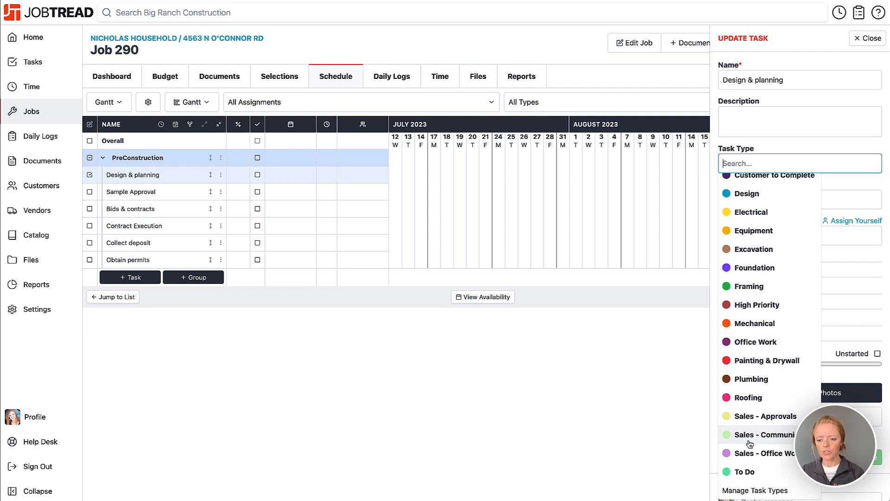
{"action": "left_click", "coordinate": [755, 491]}
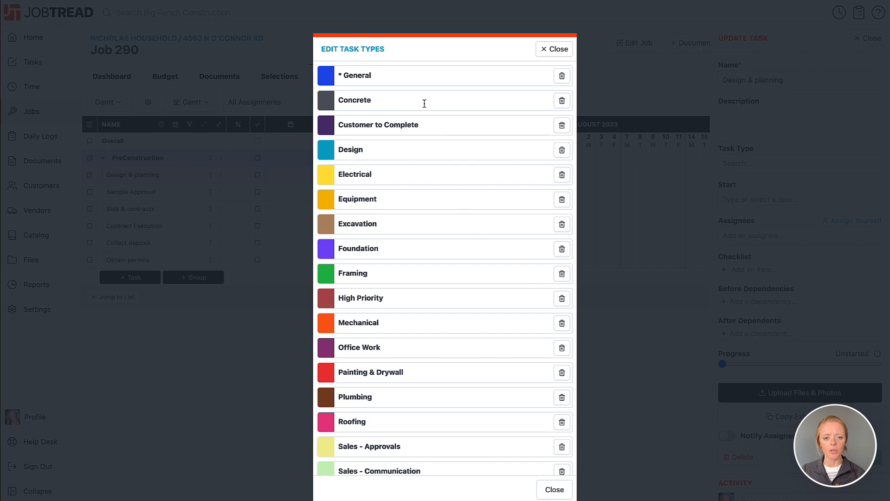
Examine the names and colours of the task types, including the Design type's colour settings and the blank entry for a new type.
{"action": "left_click", "coordinate": [422, 126]}
{"action": "left_click", "coordinate": [479, 152]}
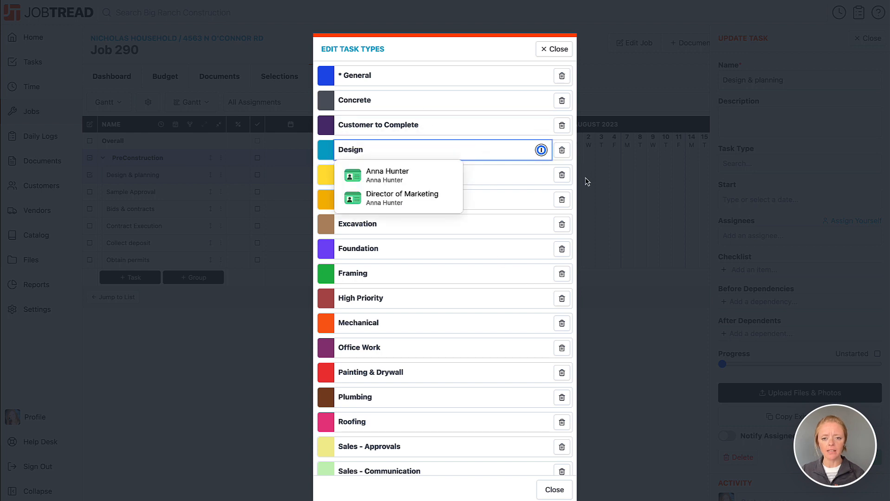
{"action": "left_click", "coordinate": [520, 52]}
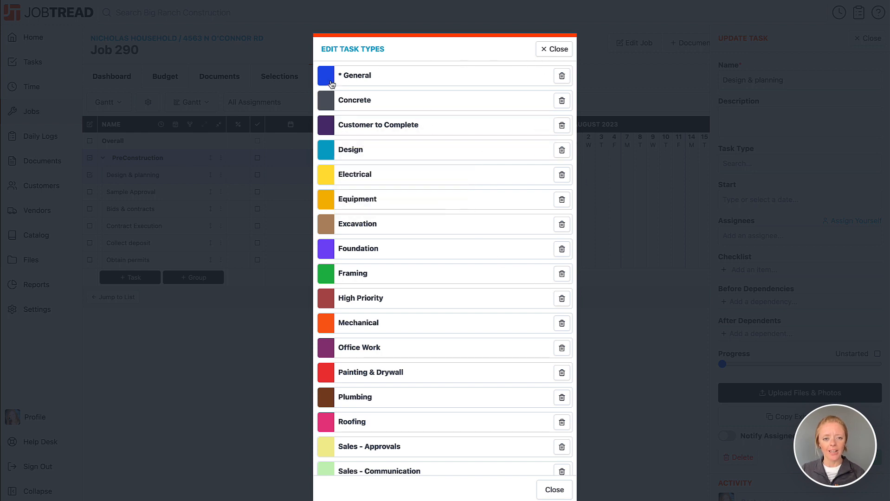
{"action": "left_click", "coordinate": [327, 148]}
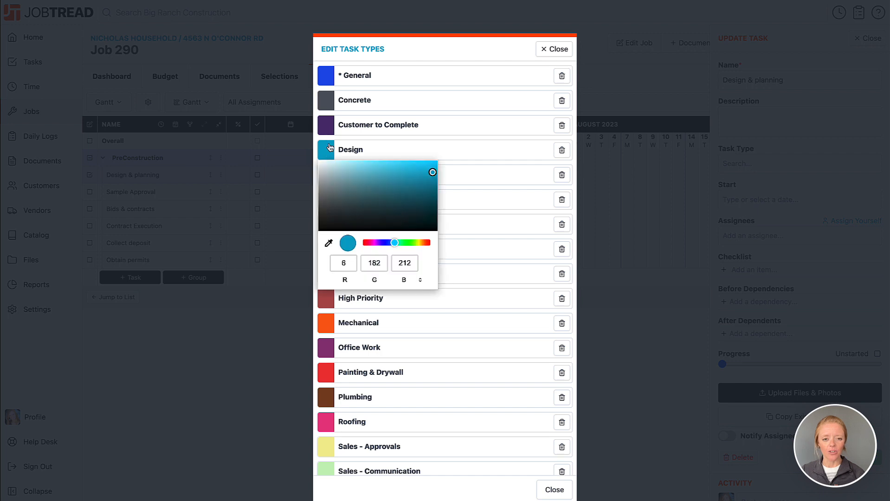
{"action": "left_click", "coordinate": [330, 128]}
{"action": "left_click", "coordinate": [445, 48]}
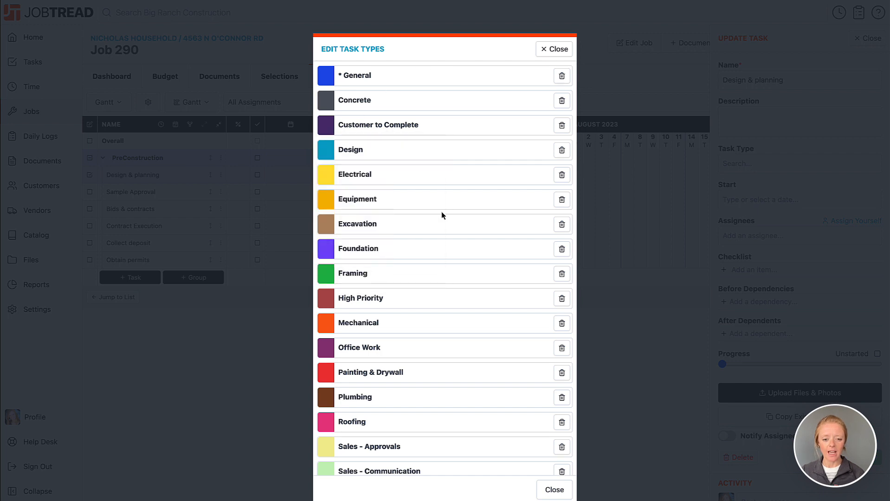
{"action": "scroll", "coordinate": [441, 214], "scroll_direction": "down", "scroll_amount": 2}
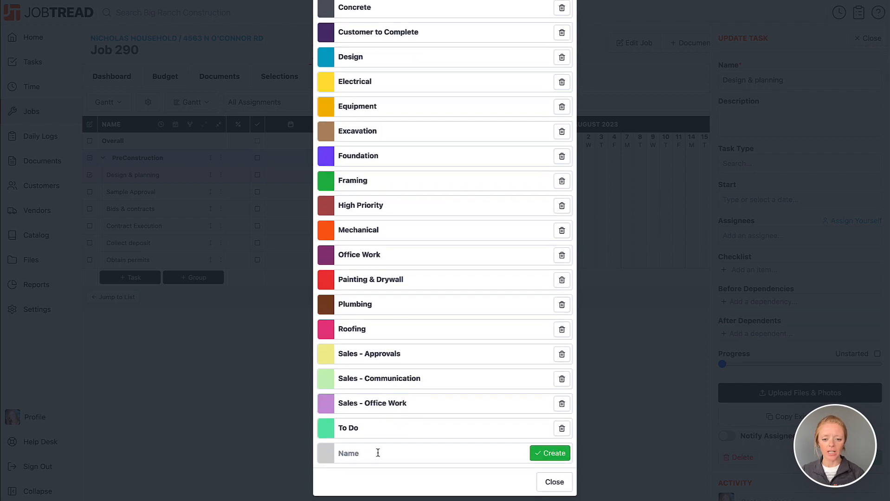
Close the task type management and schedule the Design & planning task from Wed, Aug 23 to Wed, Sep 6.
{"action": "left_click", "coordinate": [562, 486]}
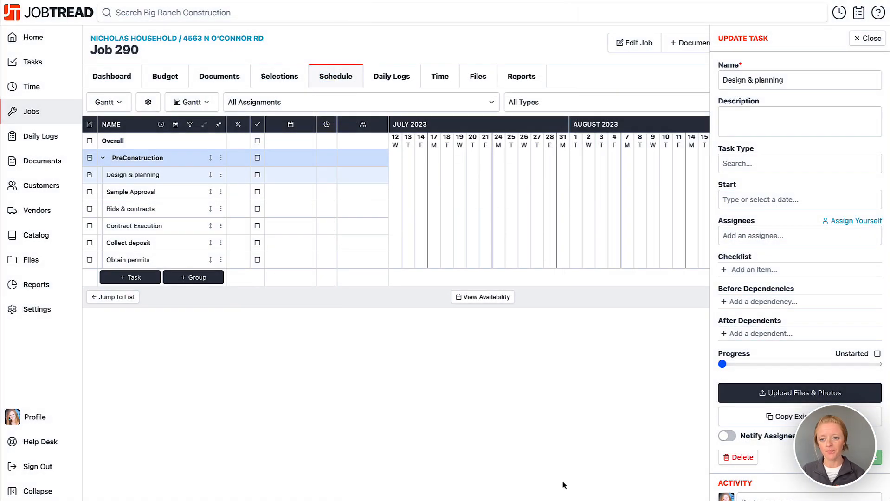
{"action": "left_click", "coordinate": [748, 199]}
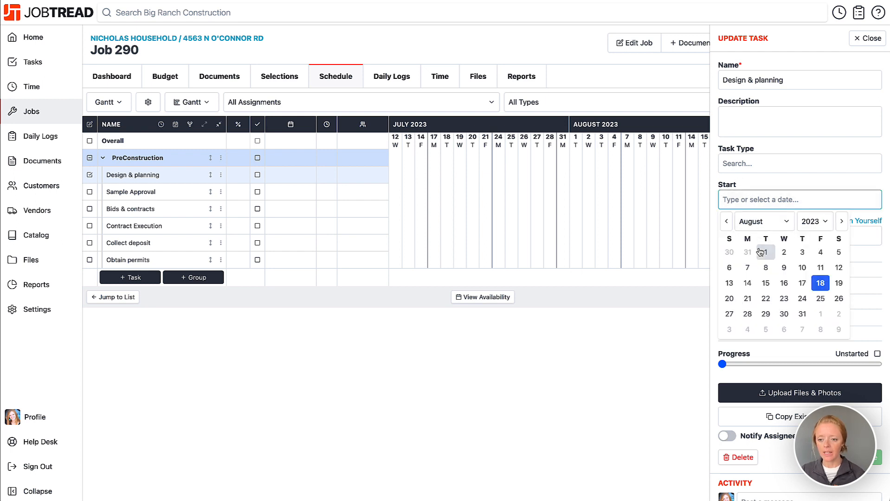
{"action": "left_click", "coordinate": [784, 298]}
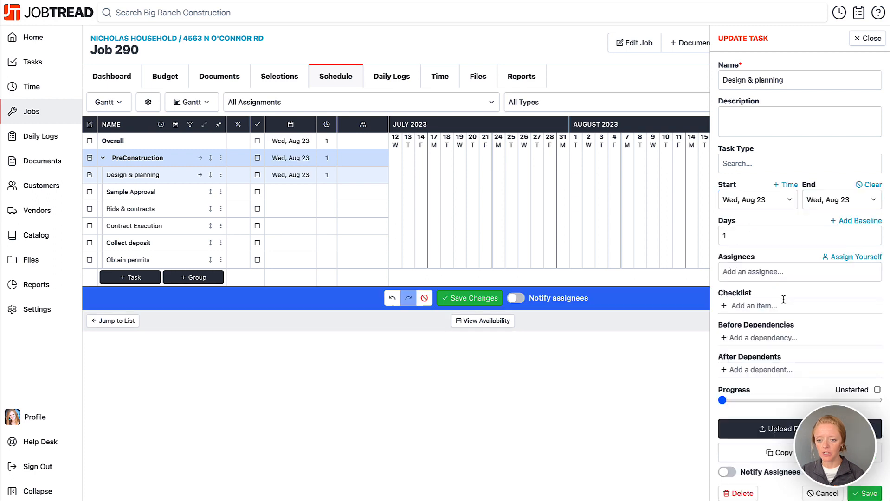
{"action": "left_click", "coordinate": [843, 204]}
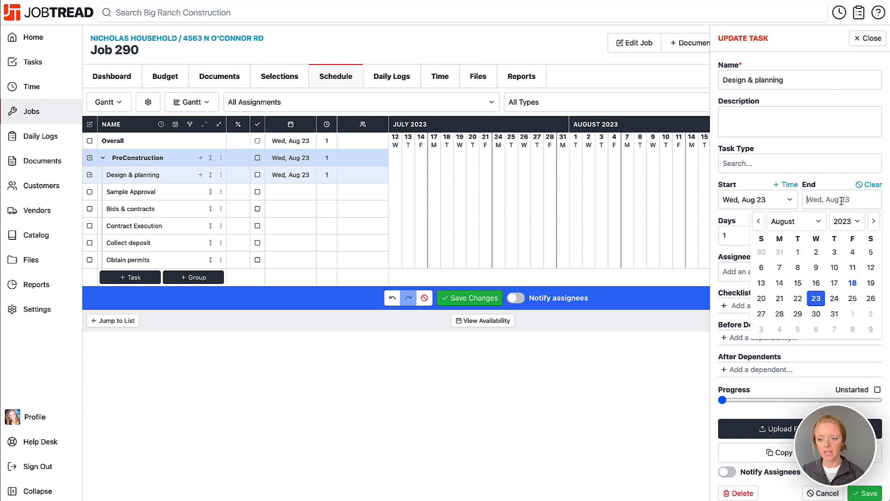
{"action": "left_click", "coordinate": [817, 331]}
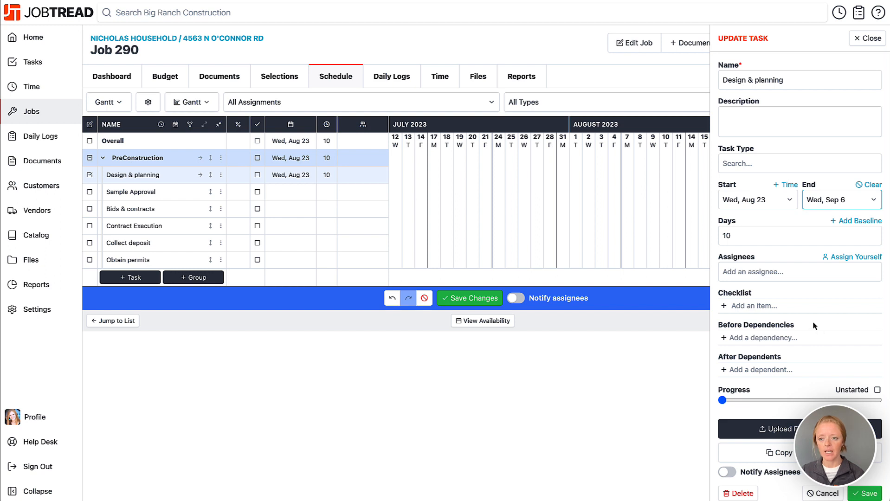
{"action": "scroll", "coordinate": [669, 239], "scroll_direction": "right", "scroll_amount": 5}
{"action": "scroll", "coordinate": [665, 239], "scroll_direction": "right", "scroll_amount": 3}
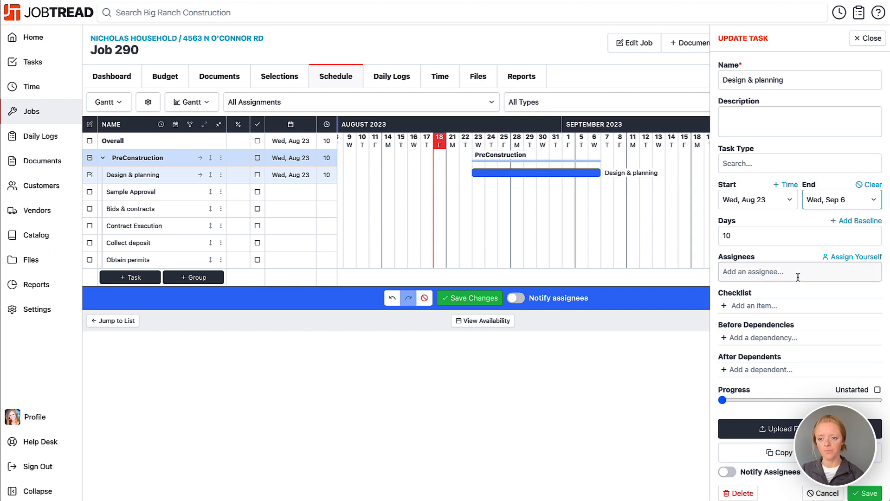
Give the Design & planning task the Design type and add a baseline to it.
{"action": "left_click", "coordinate": [783, 163]}
{"action": "scroll", "coordinate": [767, 277], "scroll_direction": "up", "scroll_amount": 1}
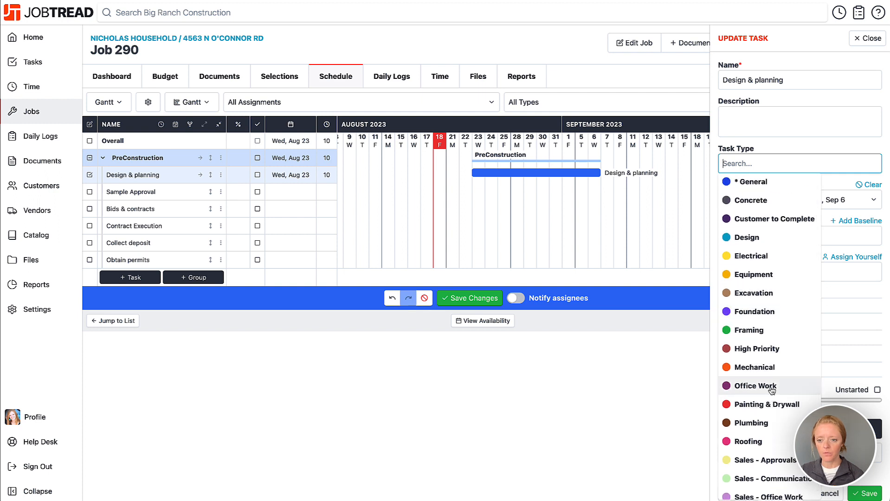
{"action": "left_click", "coordinate": [748, 238]}
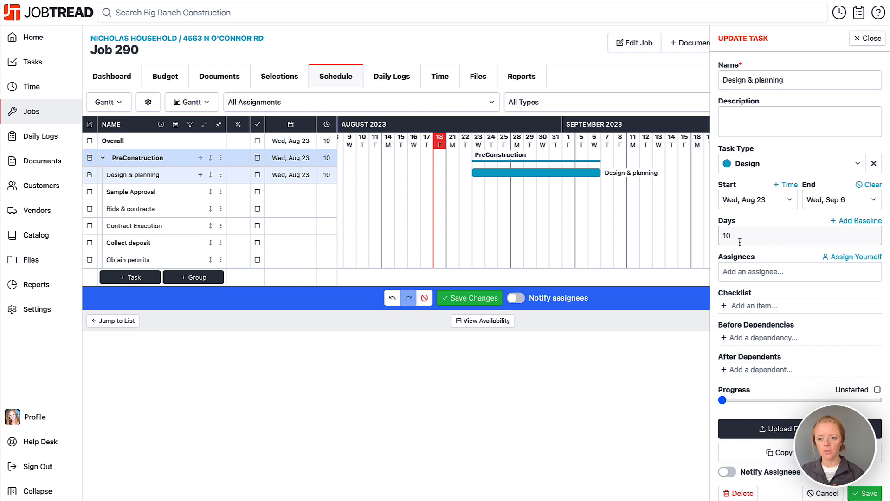
{"action": "left_click", "coordinate": [852, 222]}
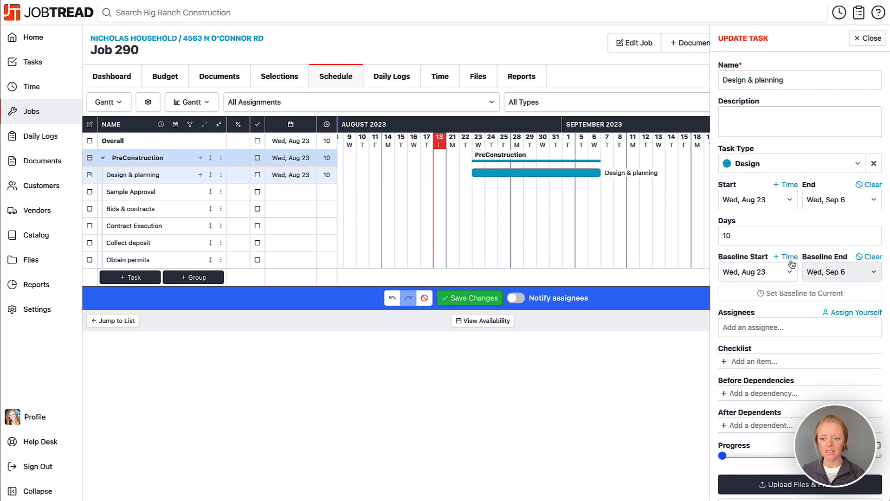
Assign an internal Admin user, yourself and a second internal Admin user to the Design & planning task.
{"action": "scroll", "coordinate": [789, 332], "scroll_direction": "down", "scroll_amount": 2}
{"action": "scroll", "coordinate": [789, 332], "scroll_direction": "down", "scroll_amount": 2}
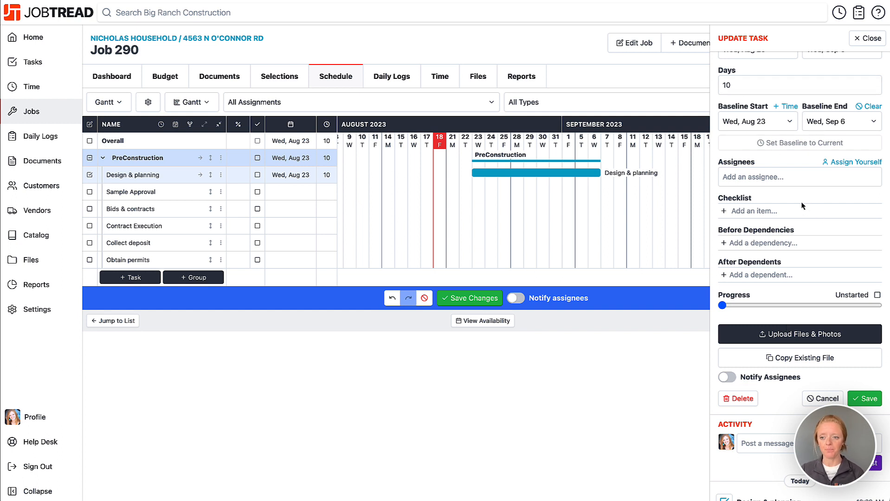
{"action": "left_click", "coordinate": [774, 180]}
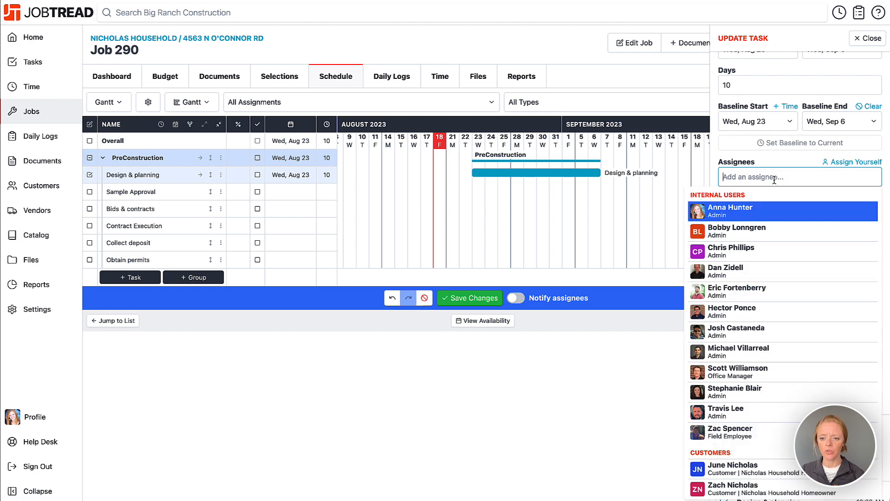
{"action": "left_click", "coordinate": [760, 254]}
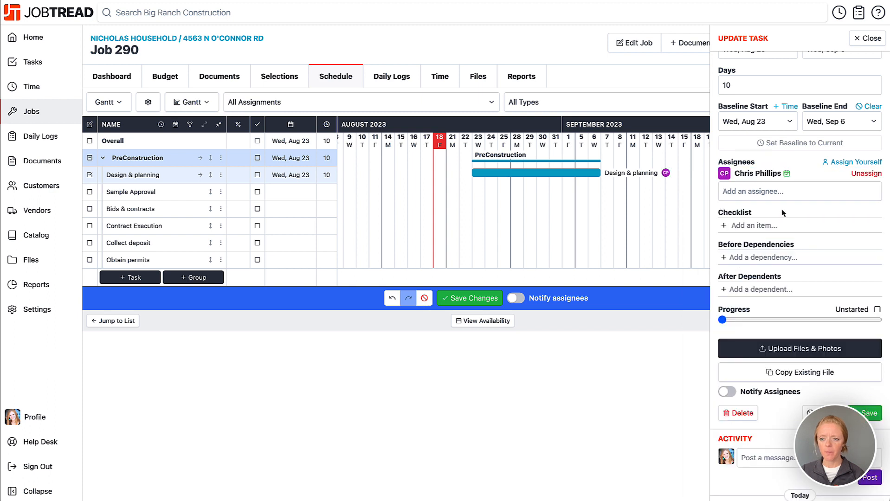
{"action": "left_click", "coordinate": [838, 164]}
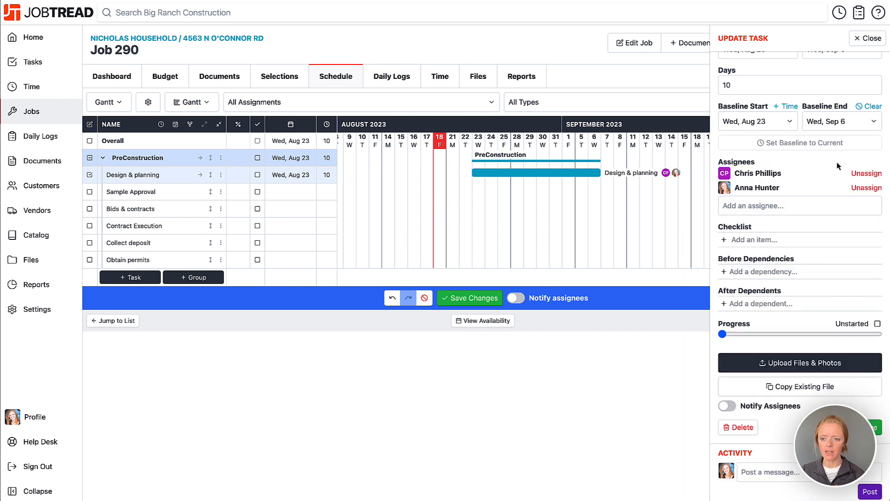
{"action": "left_click", "coordinate": [769, 208]}
{"action": "left_click", "coordinate": [758, 323]}
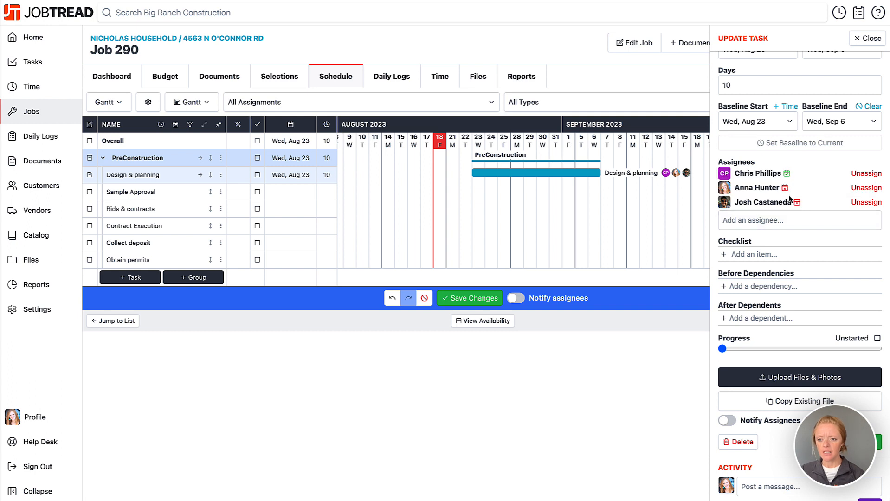
Review the overlapping tasks of the last-added assignee and unassign that person from Design & planning.
{"action": "mouse_move", "coordinate": [788, 193]}
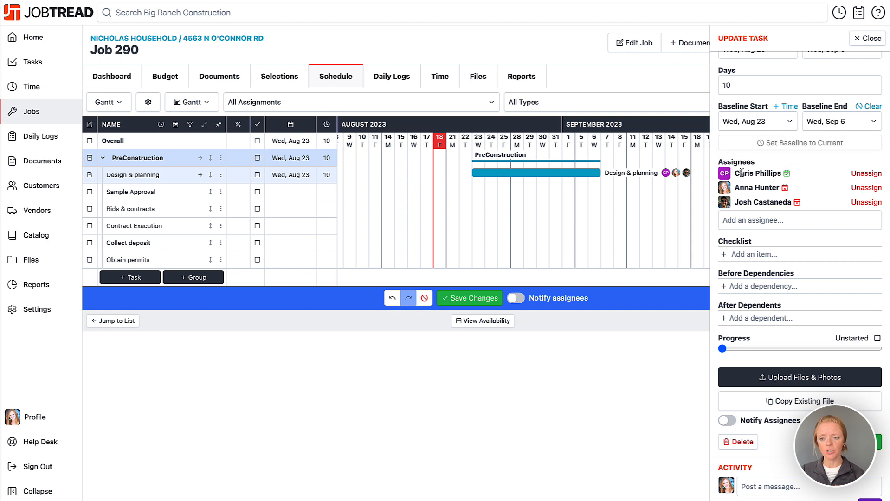
{"action": "left_click", "coordinate": [797, 203]}
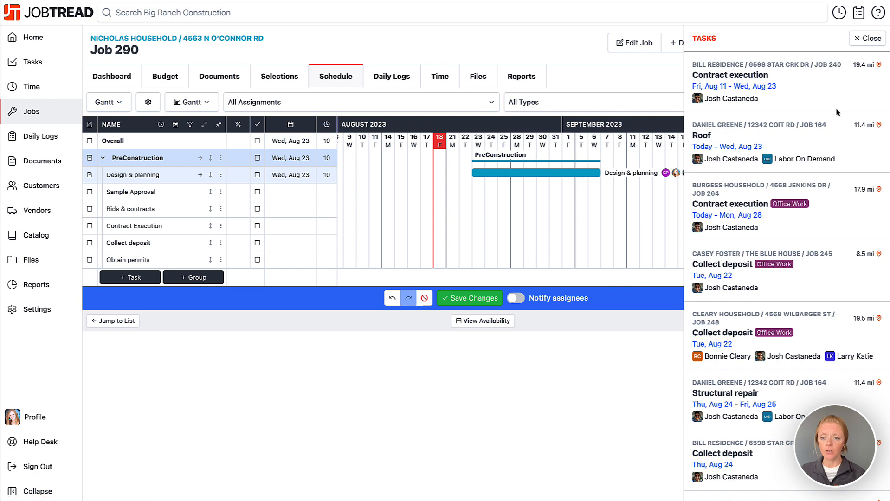
{"action": "scroll", "coordinate": [811, 344], "scroll_direction": "down", "scroll_amount": 5}
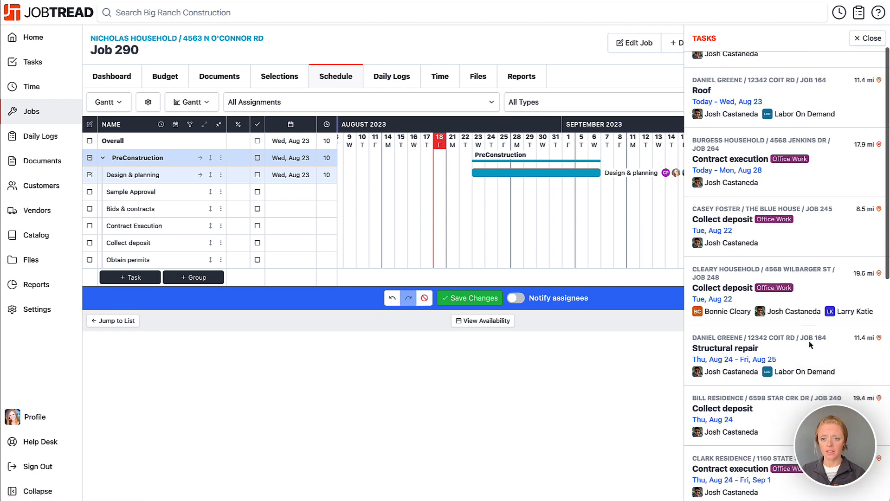
{"action": "scroll", "coordinate": [811, 344], "scroll_direction": "down", "scroll_amount": 4}
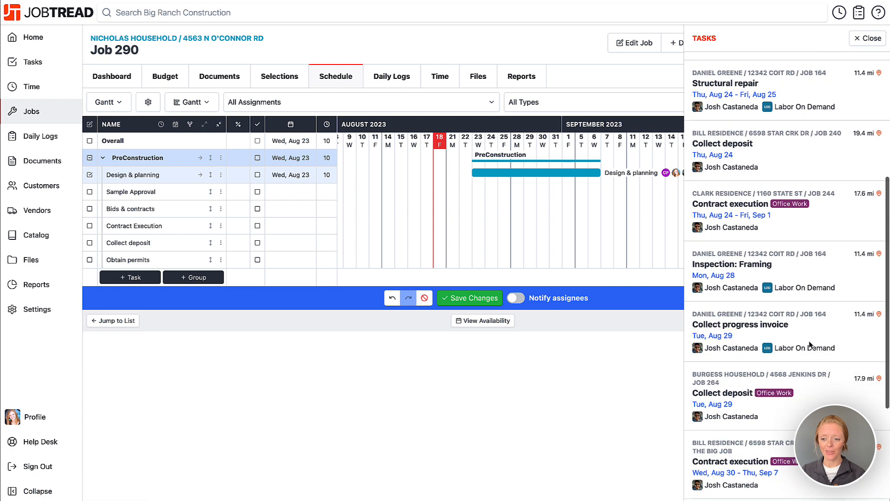
{"action": "scroll", "coordinate": [826, 278], "scroll_direction": "up", "scroll_amount": 9}
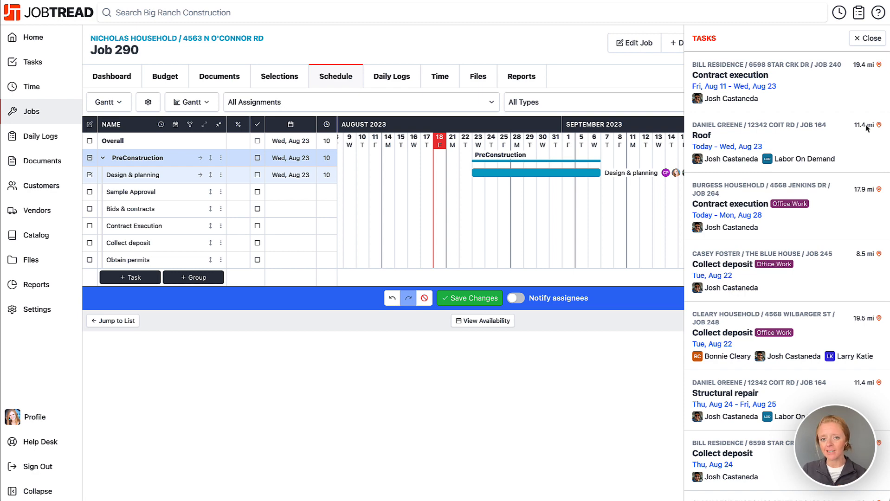
{"action": "scroll", "coordinate": [838, 149], "scroll_direction": "down", "scroll_amount": 4}
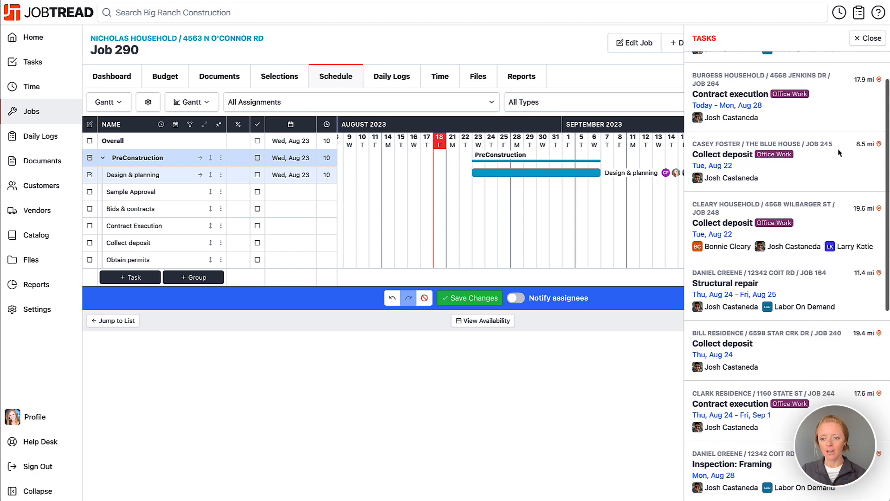
{"action": "scroll", "coordinate": [838, 149], "scroll_direction": "up", "scroll_amount": 4}
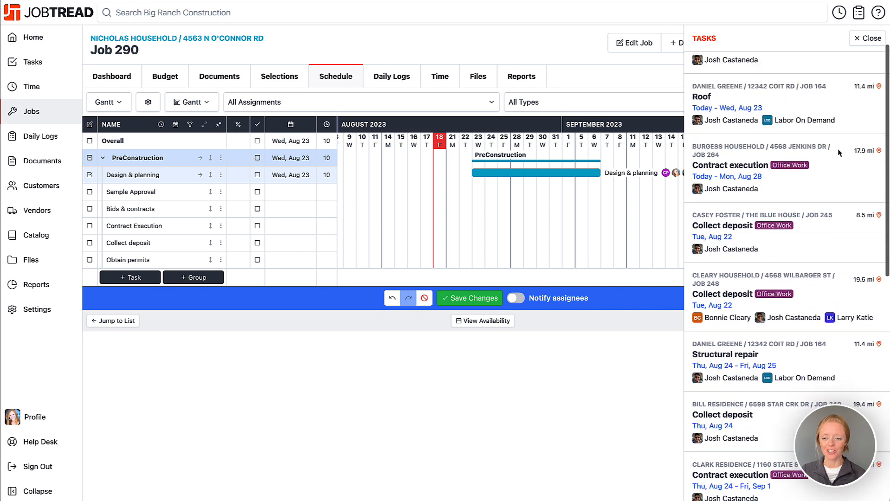
{"action": "left_click", "coordinate": [867, 38]}
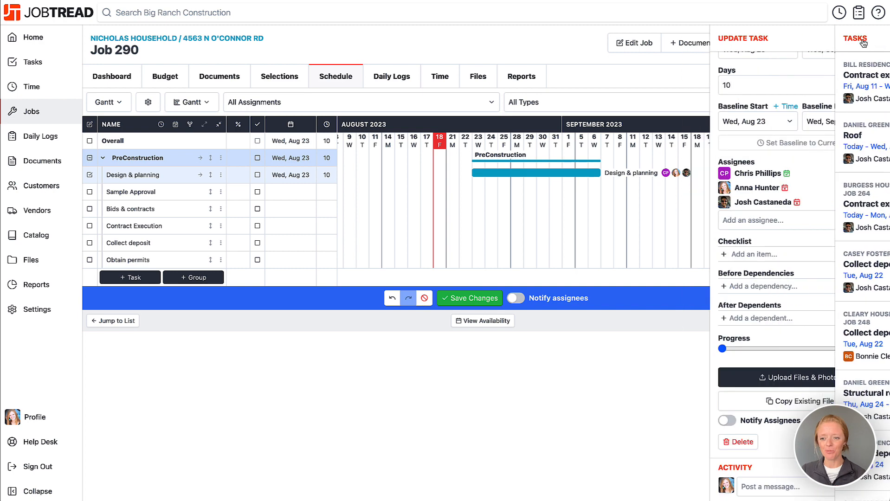
{"action": "left_click", "coordinate": [858, 203]}
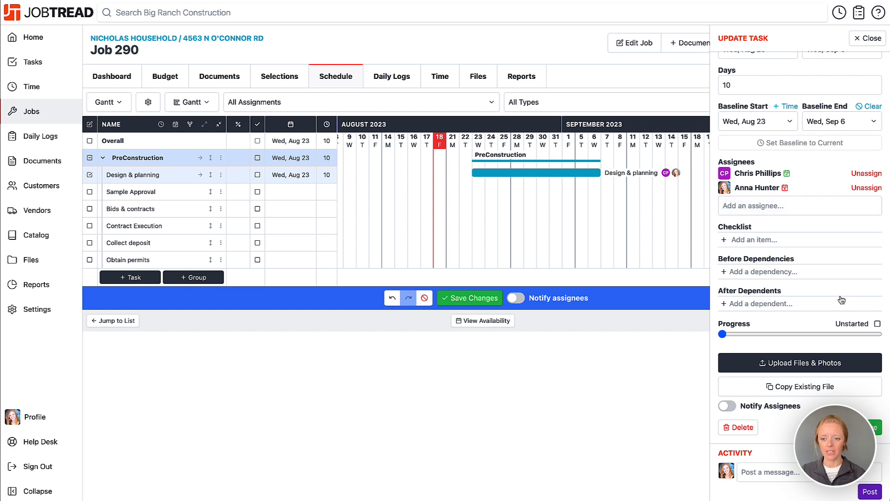
Add the checklist items "Ask the customer for design inspiration" and "Schedule design meeting" to the task.
{"action": "left_click", "coordinate": [747, 240]}
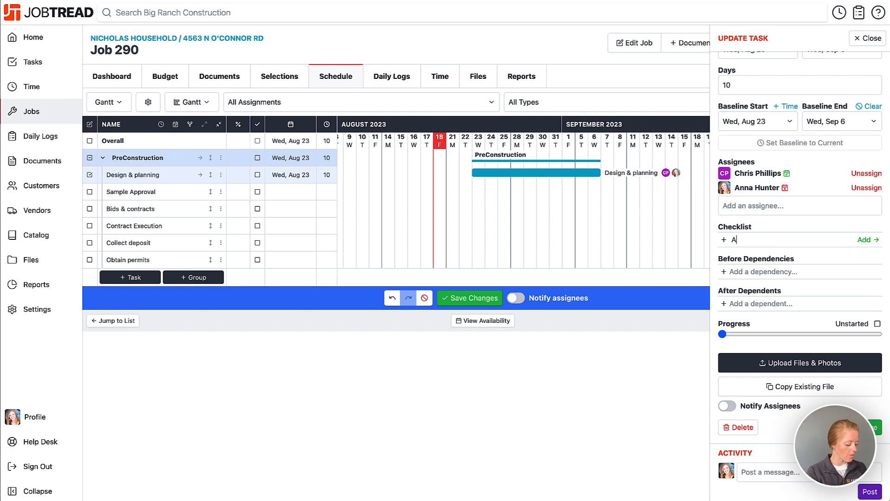
{"action": "type", "text": "Ask the custom"}
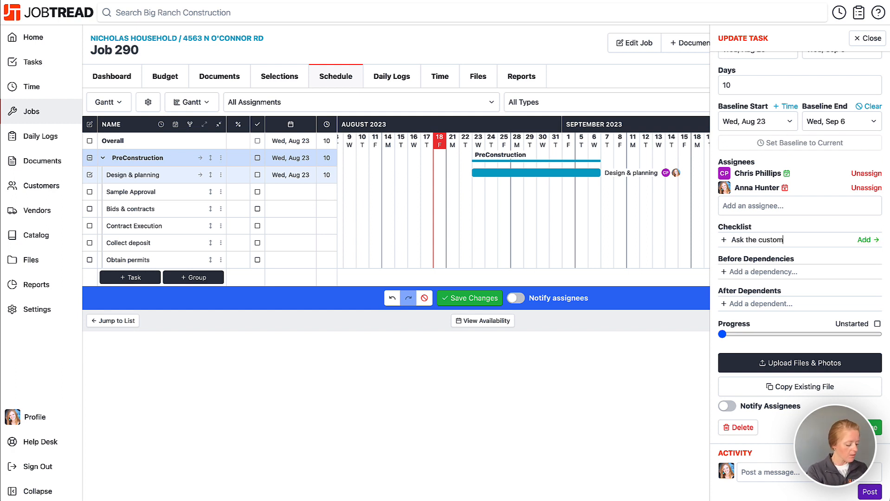
{"action": "type", "text": "er for desi"}
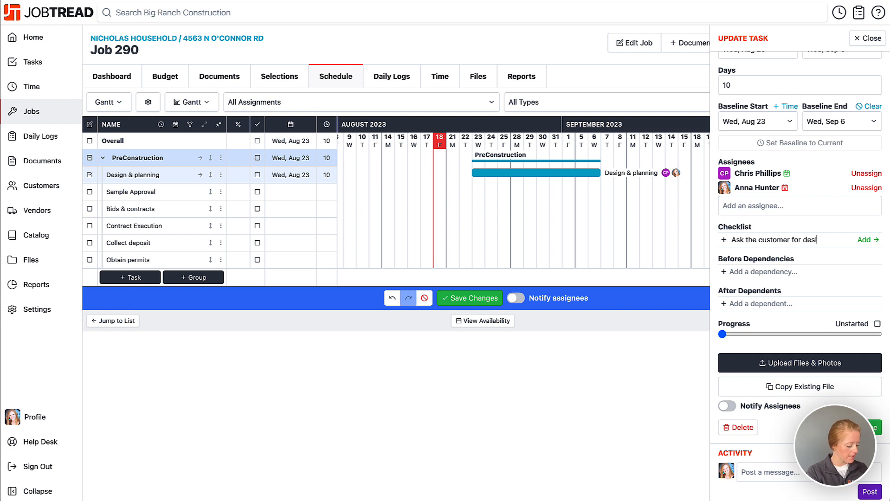
{"action": "type", "text": "gn inspiratio"}
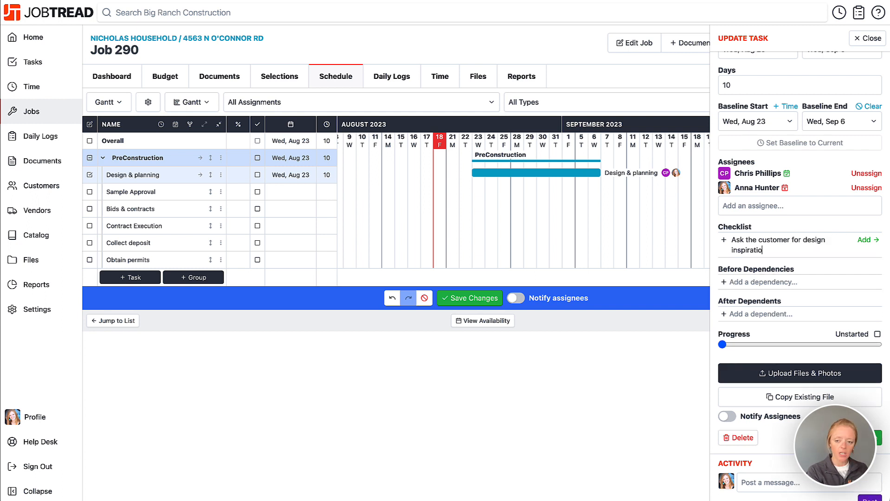
{"action": "type", "text": "n"}
{"action": "key", "text": "Return"}
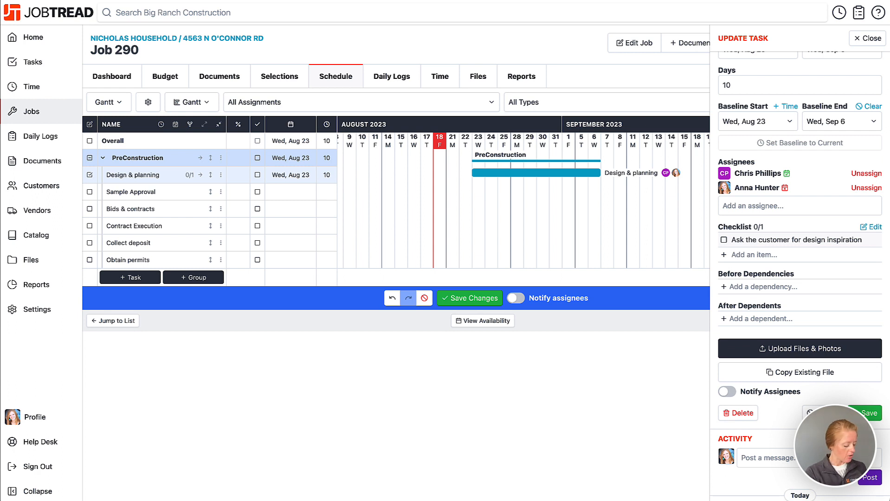
{"action": "type", "text": "Schedule "}
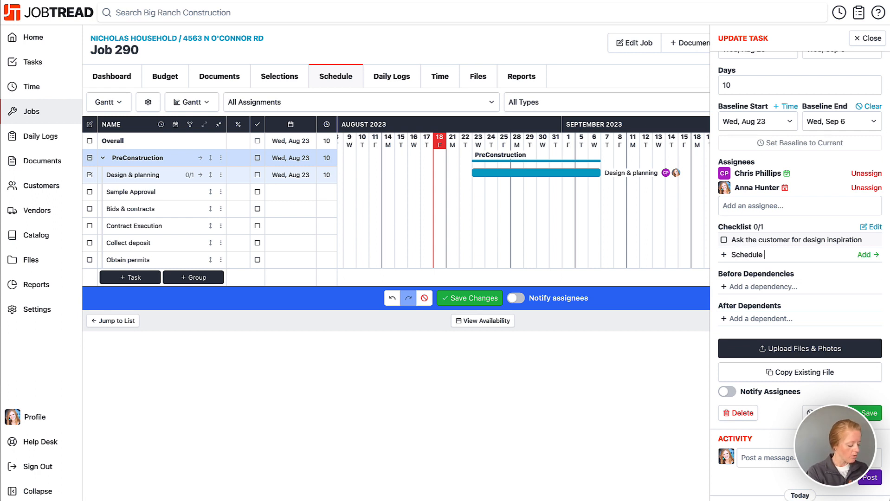
{"action": "type", "text": "design me"}
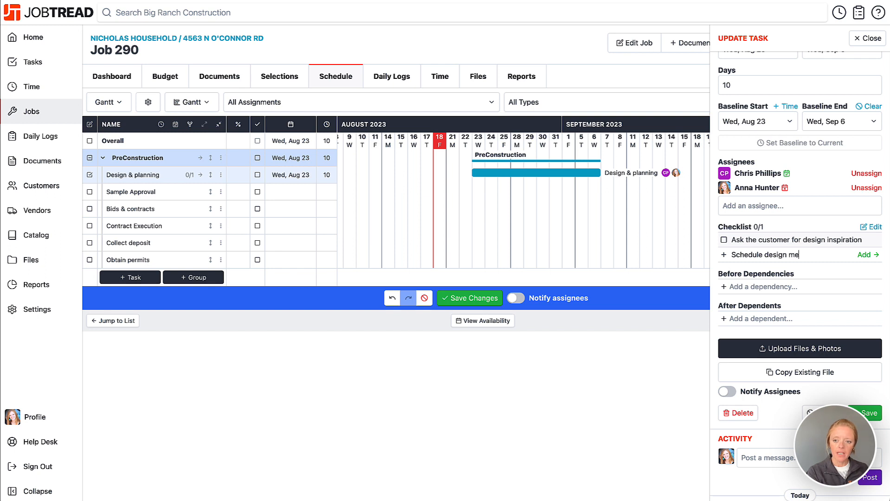
{"action": "type", "text": "eting"}
{"action": "key", "text": "Return"}
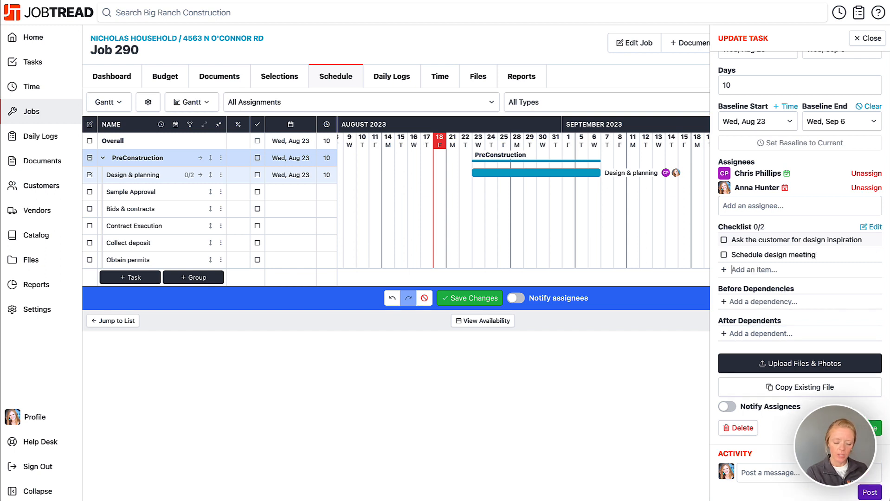
Add the checklist items "Hold design meetings" and "Add design notes and plans to JobTread" to the Design & planning task.
{"action": "type", "text": "Hold "}
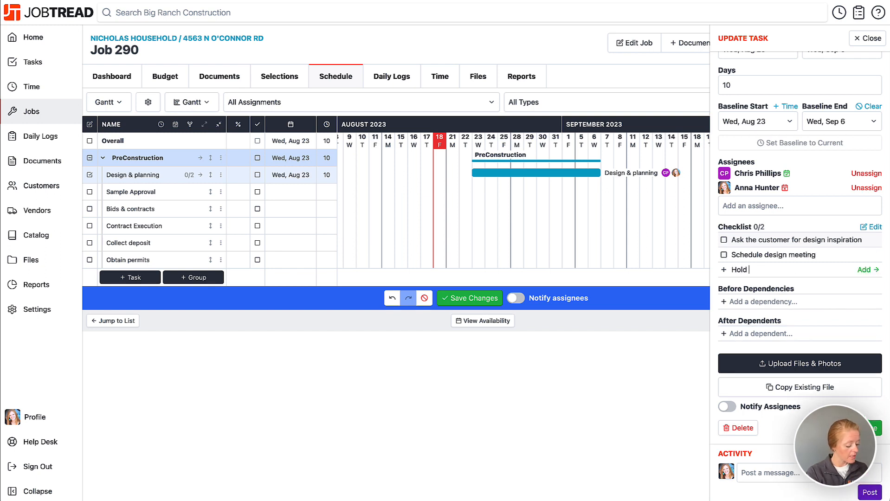
{"action": "type", "text": "design meetings"}
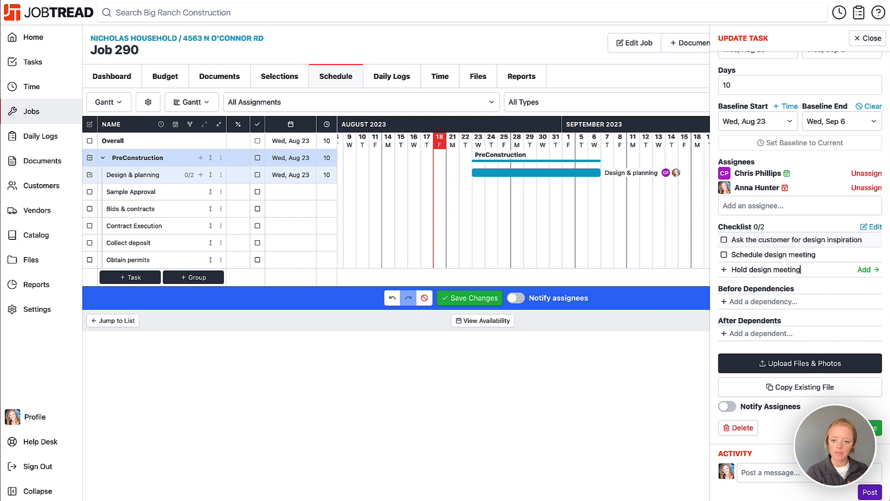
{"action": "key", "text": "Return"}
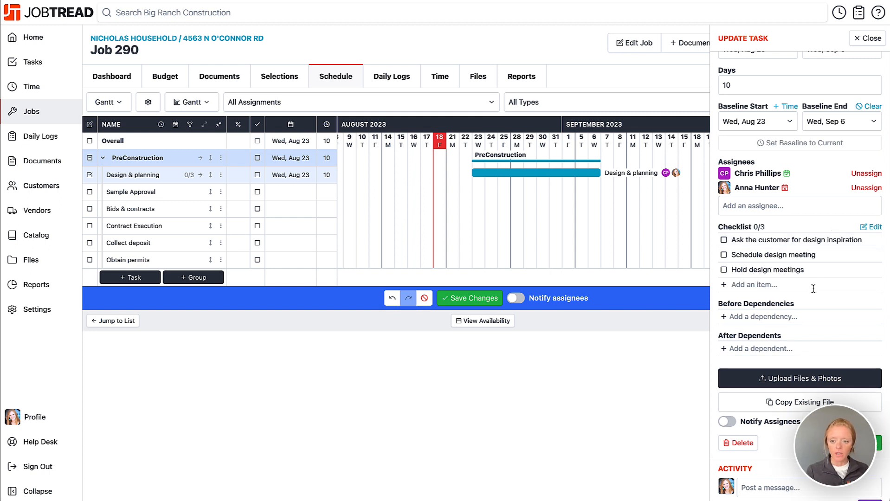
{"action": "type", "text": "Add des"}
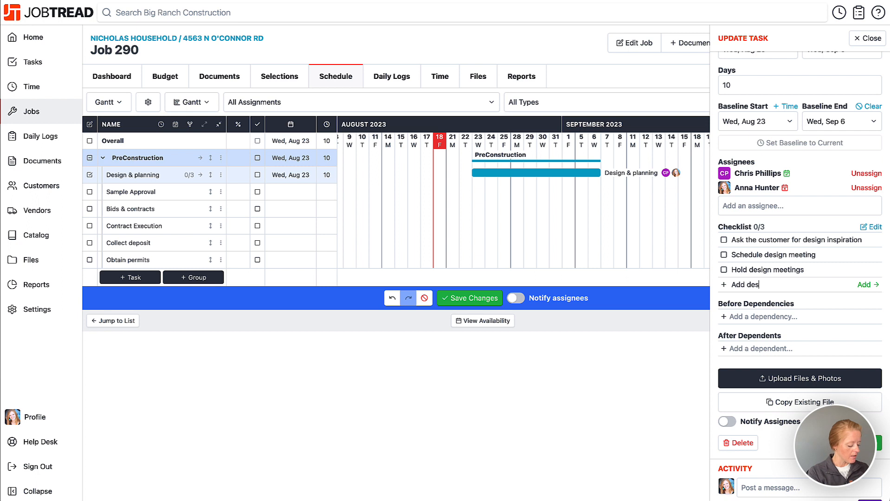
{"action": "type", "text": "ign notes and plans to JobTread"}
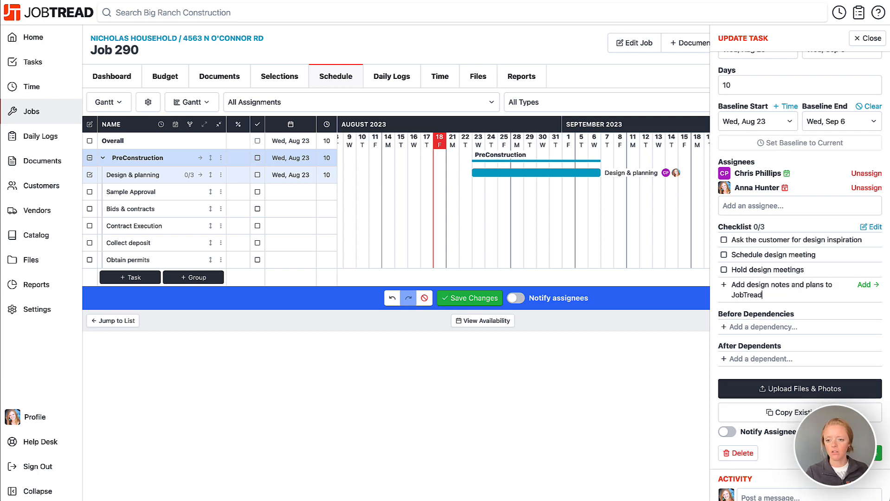
{"action": "key", "text": "Return"}
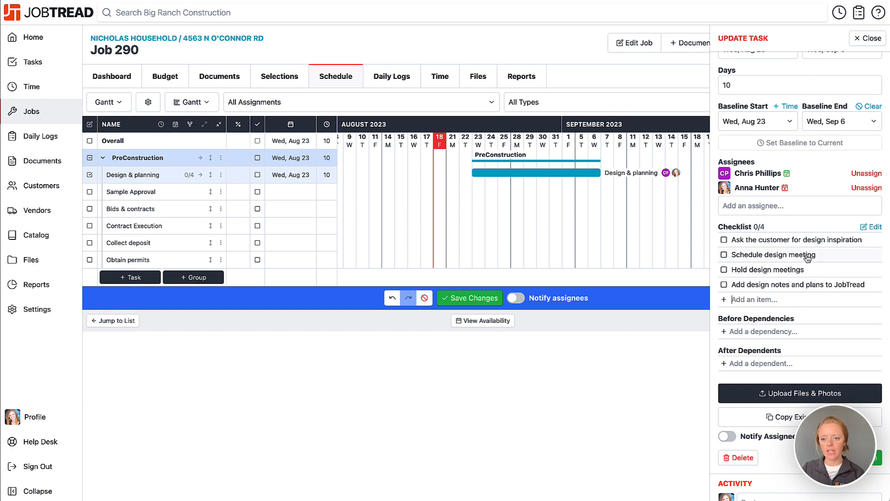
Enter and leave the checklist's edit mode, and check and uncheck the "Hold design meetings" item.
{"action": "left_click", "coordinate": [873, 227]}
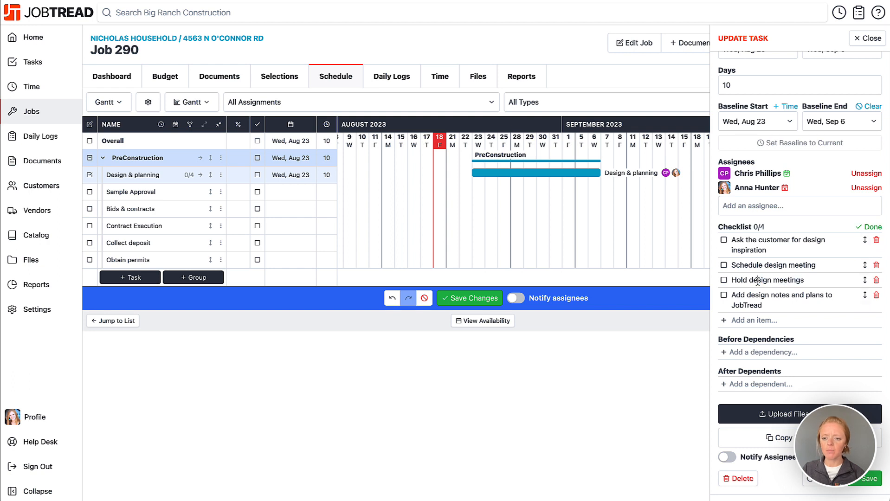
{"action": "left_click", "coordinate": [876, 228]}
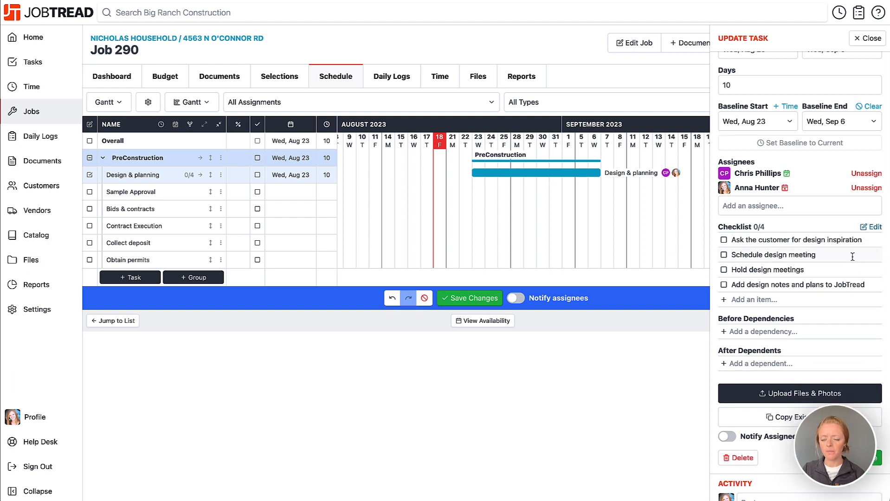
{"action": "left_click", "coordinate": [725, 270]}
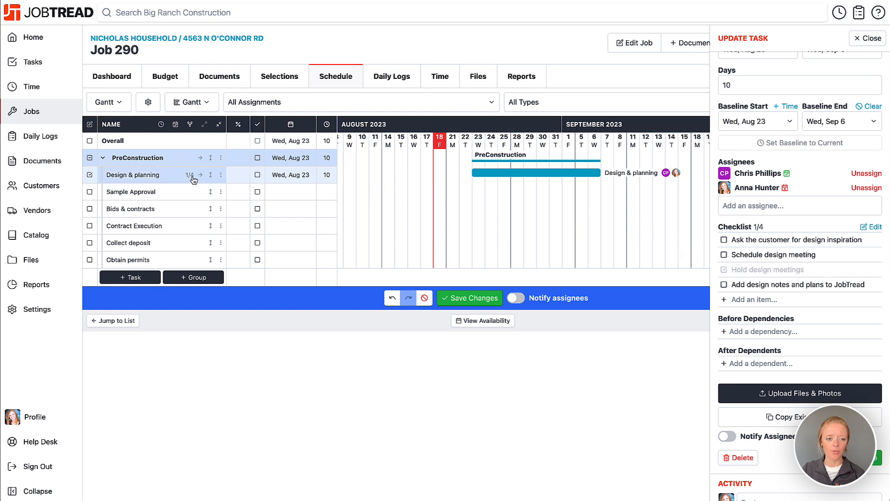
{"action": "left_click", "coordinate": [724, 271]}
Close the Design & planning task's details and save the schedule changes.
{"action": "scroll", "coordinate": [751, 281], "scroll_direction": "down", "scroll_amount": 2}
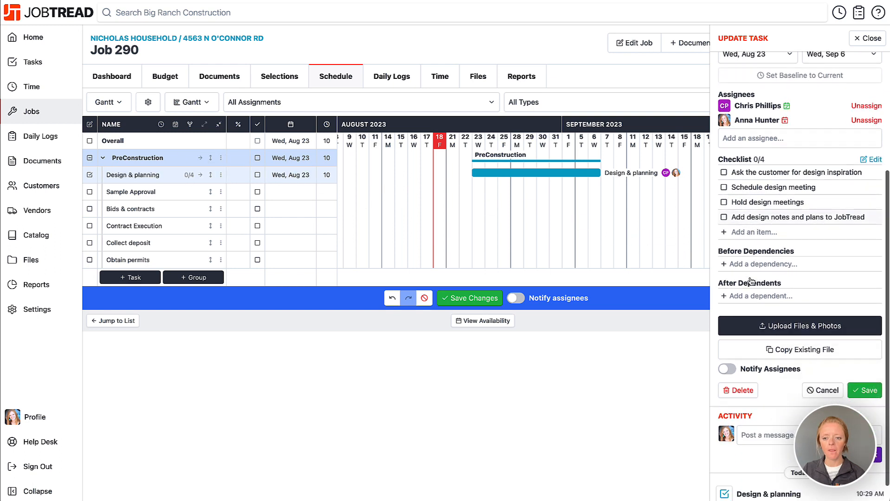
{"action": "scroll", "coordinate": [750, 281], "scroll_direction": "down", "scroll_amount": 1}
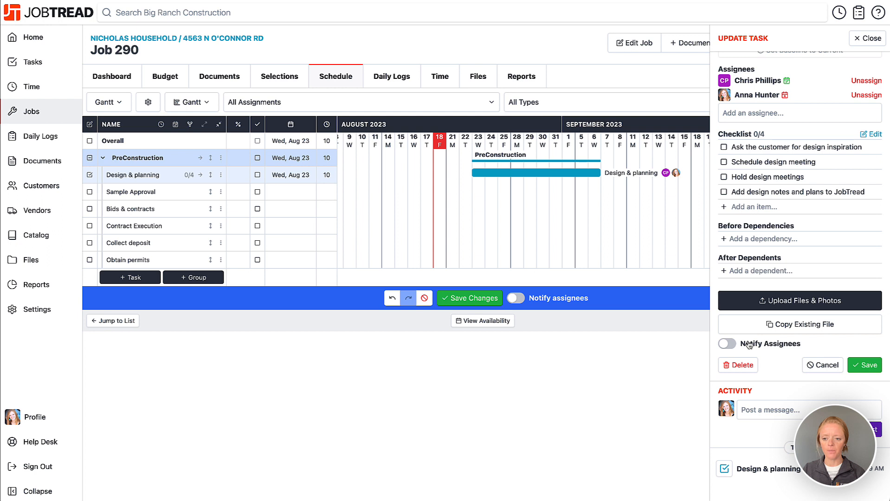
{"action": "left_click", "coordinate": [874, 41]}
{"action": "left_click", "coordinate": [481, 305]}
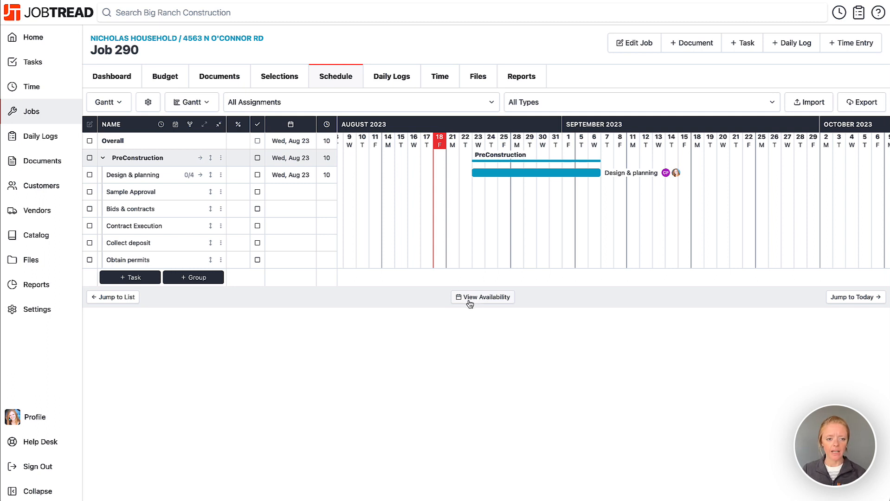
Schedule Sample Approval for 3 days from Sep 7, Bids & contracts for 9 days from Sep 12, and Contract Execution for 3 days from Sep 25.
{"action": "left_click_drag", "start_coordinate": [204, 197], "coordinate": [636, 194]}
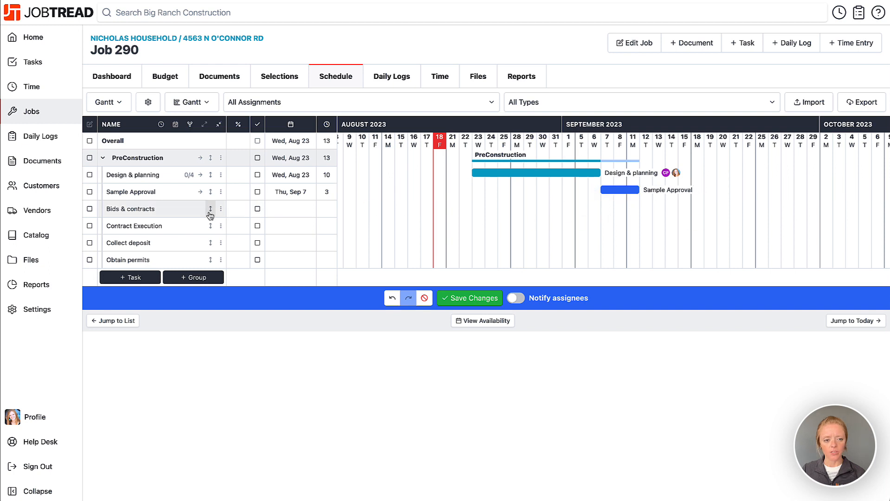
{"action": "mouse_move", "coordinate": [280, 214]}
{"action": "left_mouse_down"}
{"action": "mouse_move", "coordinate": [657, 217]}
{"action": "mouse_move", "coordinate": [649, 216]}
{"action": "mouse_move", "coordinate": [654, 207]}
{"action": "mouse_move", "coordinate": [738, 208]}
{"action": "mouse_move", "coordinate": [792, 227]}
{"action": "left_mouse_up"}
{"action": "scroll", "coordinate": [718, 256], "scroll_direction": "right", "scroll_amount": 1}
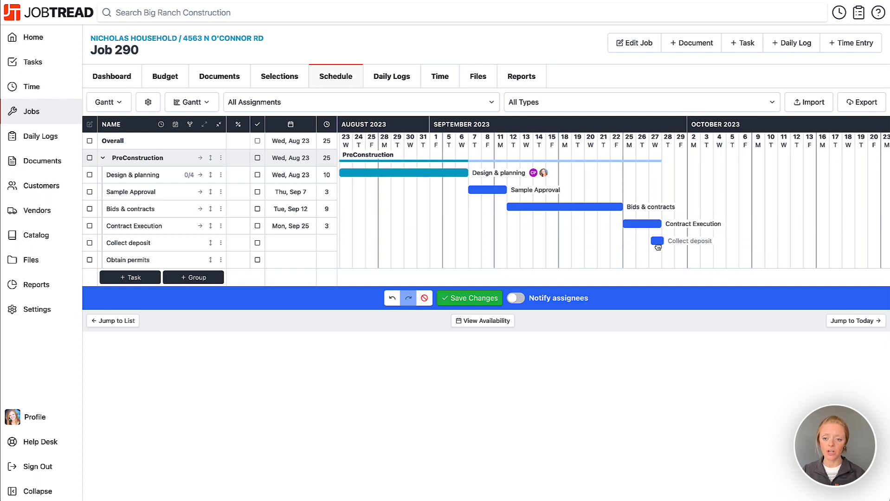
Schedule Collect deposit for 1 day on Sep 27 and Obtain permits for 12 days from Sep 28.
{"action": "left_click", "coordinate": [658, 244]}
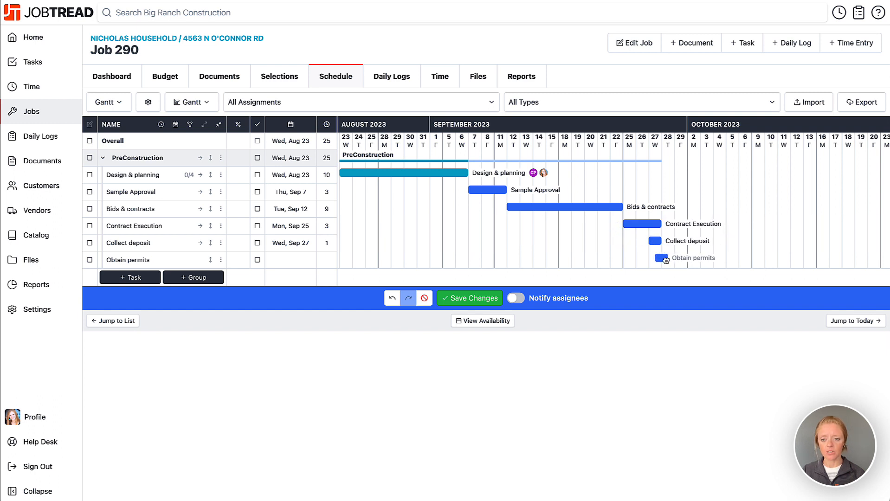
{"action": "left_click_drag", "start_coordinate": [670, 259], "coordinate": [817, 260]}
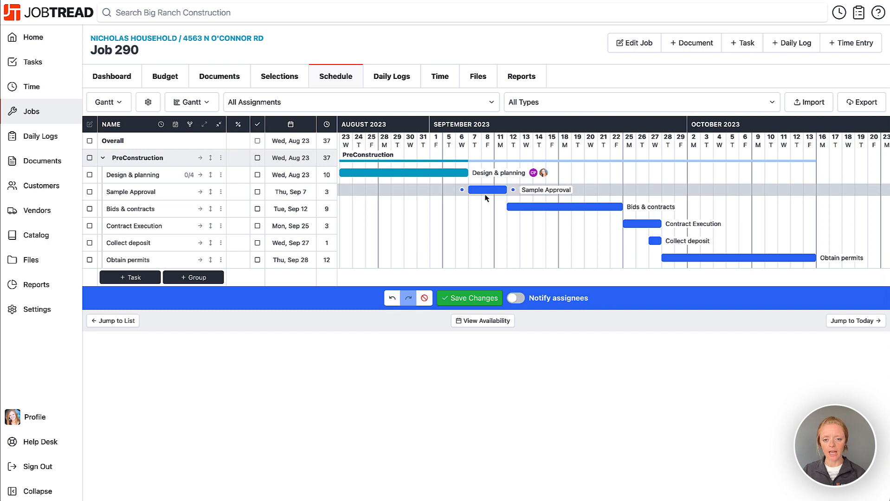
Give the Sample Approval task the Design type and save the task.
{"action": "left_click", "coordinate": [161, 196]}
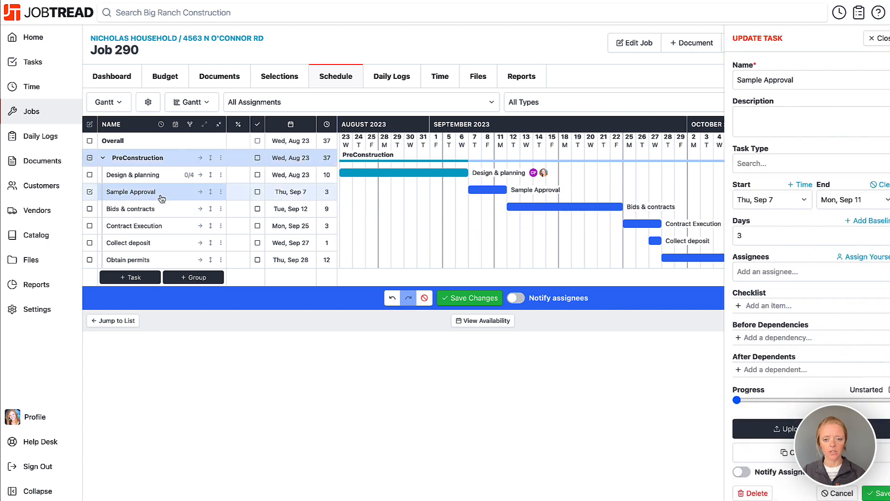
{"action": "left_click", "coordinate": [788, 168]}
{"action": "left_click", "coordinate": [803, 236]}
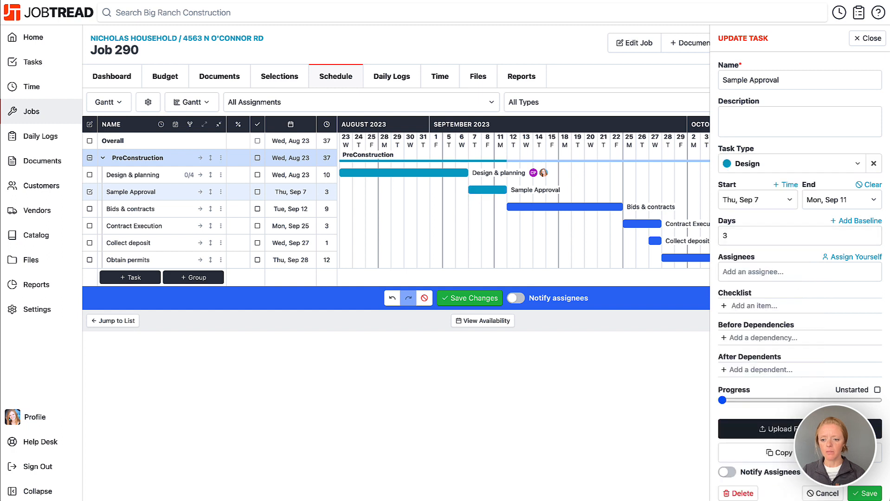
{"action": "left_click", "coordinate": [865, 494]}
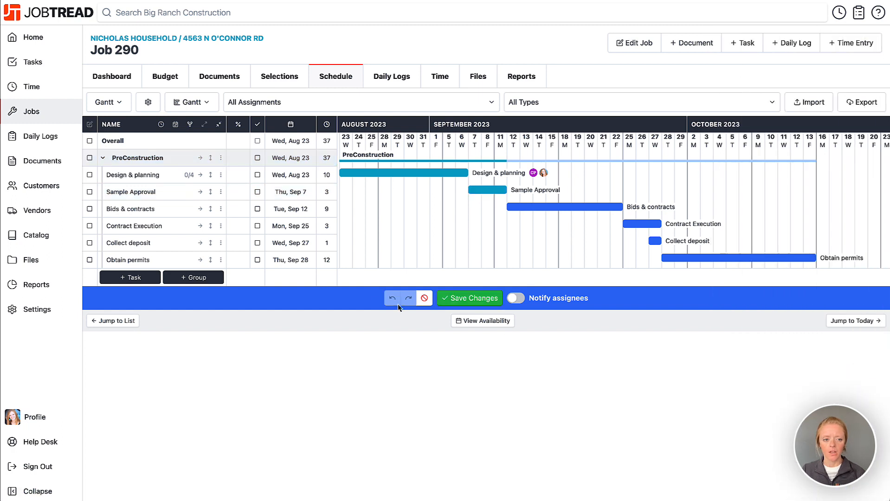
Select the Bids & contracts and Contract Execution tasks together and set their type to Office Work.
{"action": "left_click", "coordinate": [173, 213]}
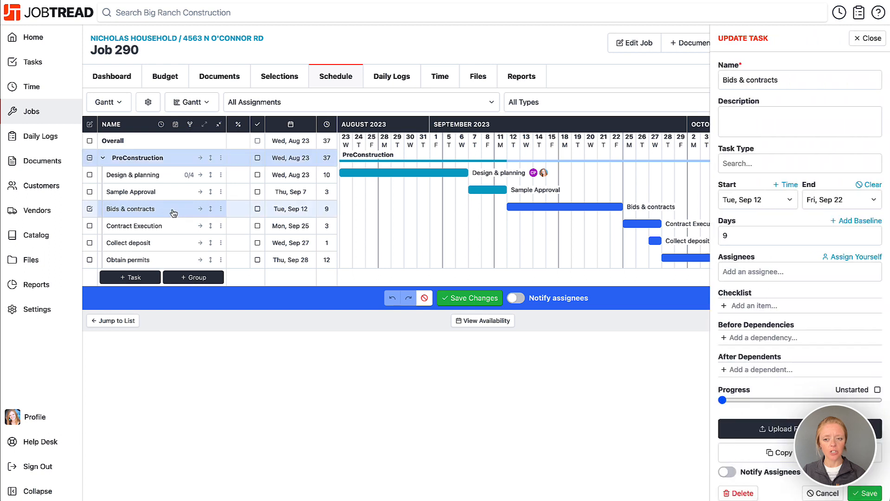
{"action": "left_click", "coordinate": [870, 38]}
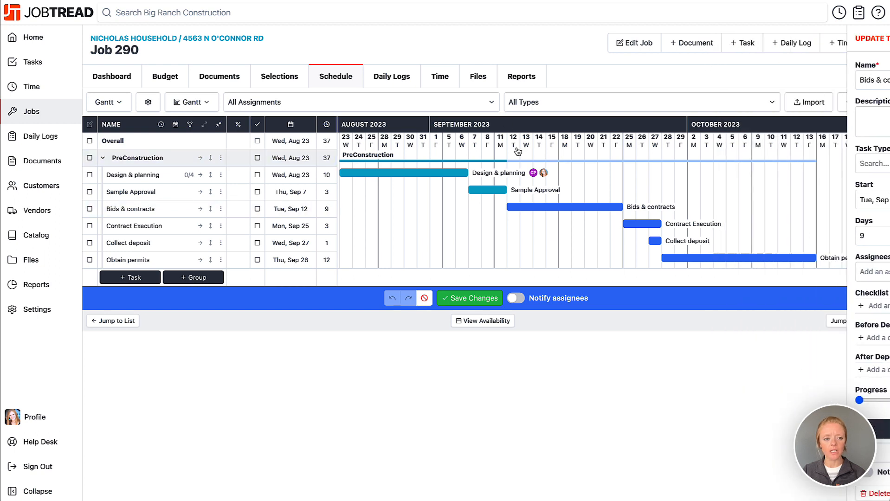
{"action": "left_click", "coordinate": [90, 209]}
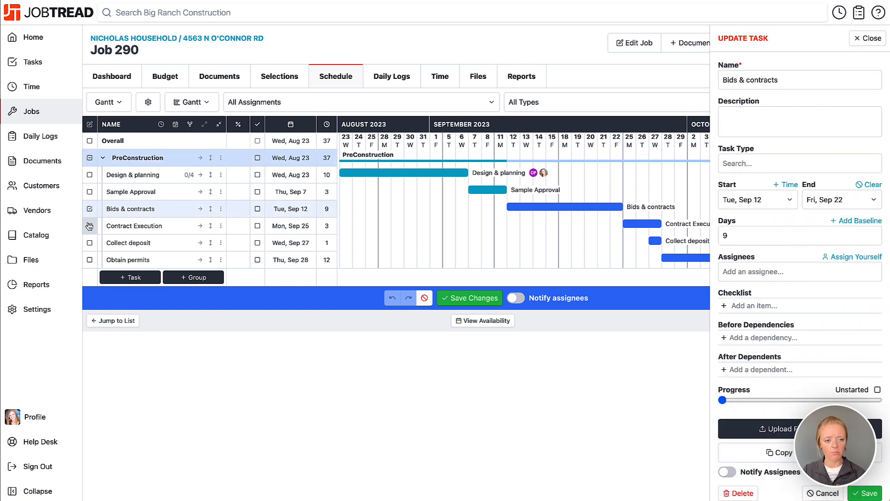
{"action": "left_click", "coordinate": [89, 226]}
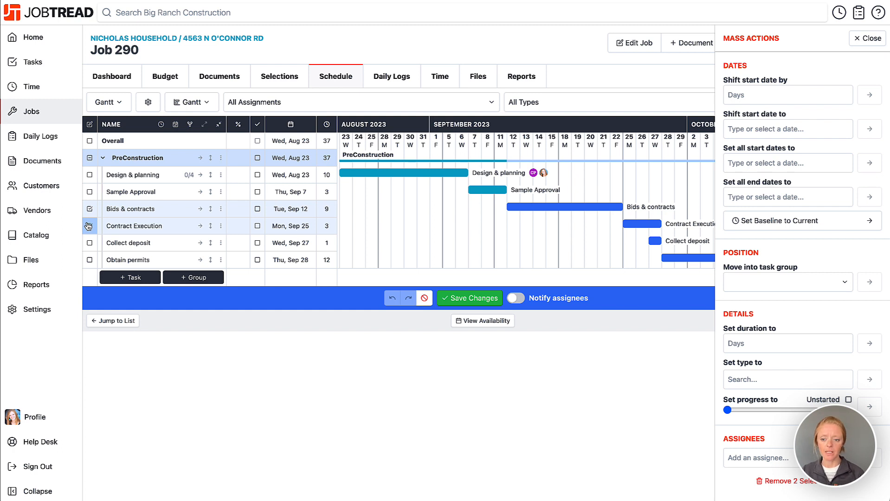
{"action": "left_click", "coordinate": [746, 381]}
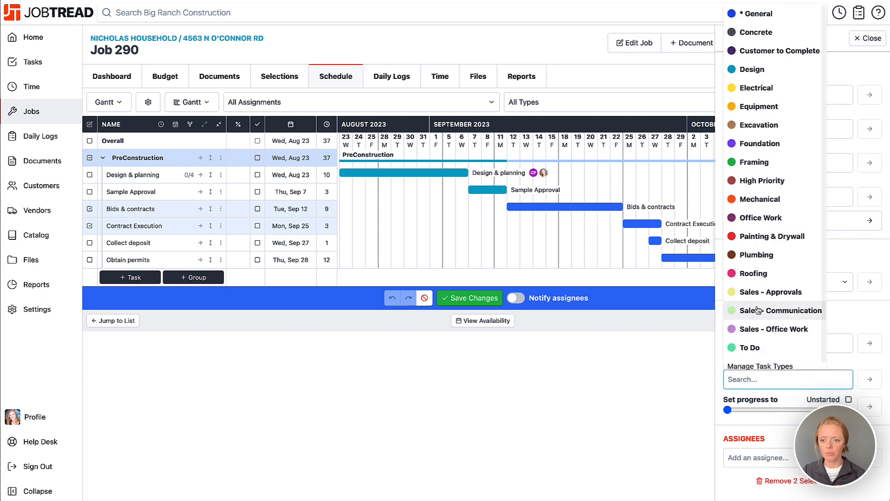
{"action": "left_click", "coordinate": [772, 216]}
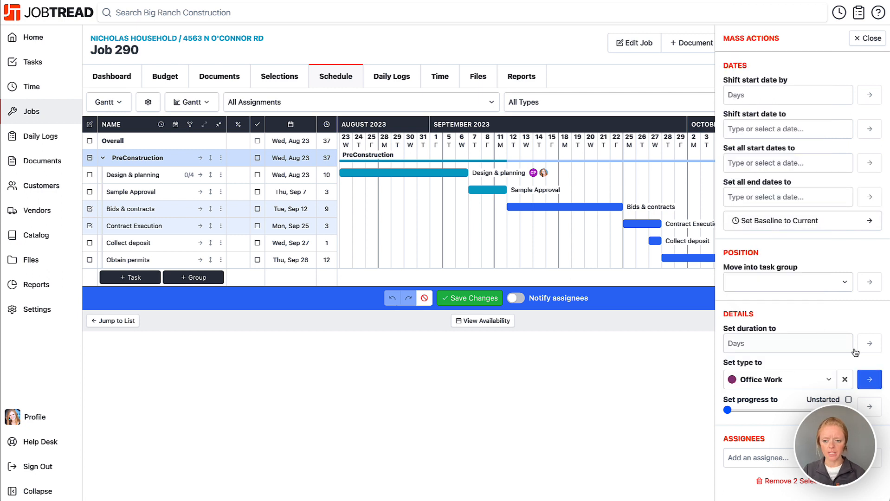
{"action": "left_click", "coordinate": [869, 383]}
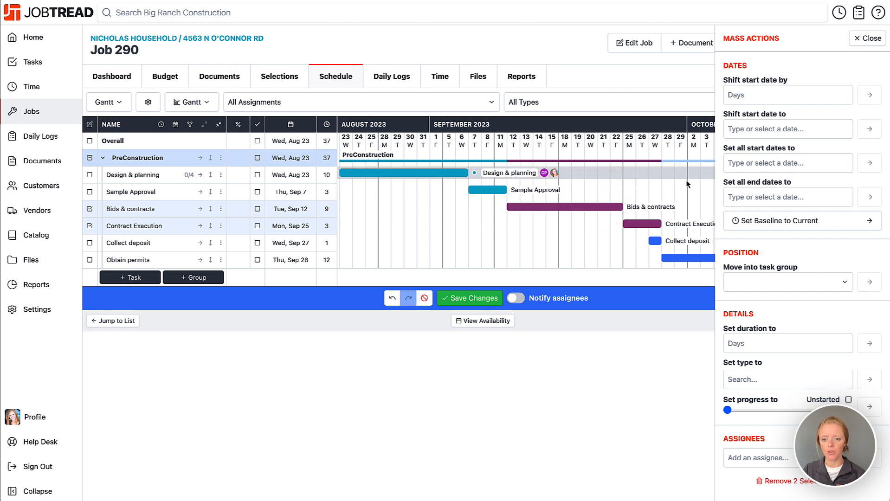
Set the type of only Collect deposit and Obtain permits to Office Work in one mass action, and save the schedule changes.
{"action": "scroll", "coordinate": [674, 203], "scroll_direction": "right", "scroll_amount": 1}
{"action": "scroll", "coordinate": [674, 202], "scroll_direction": "right", "scroll_amount": 10}
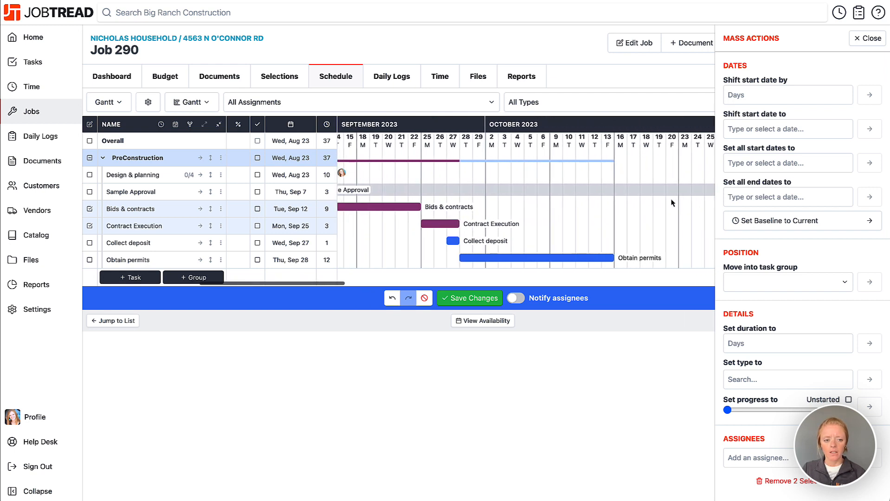
{"action": "left_click", "coordinate": [90, 209]}
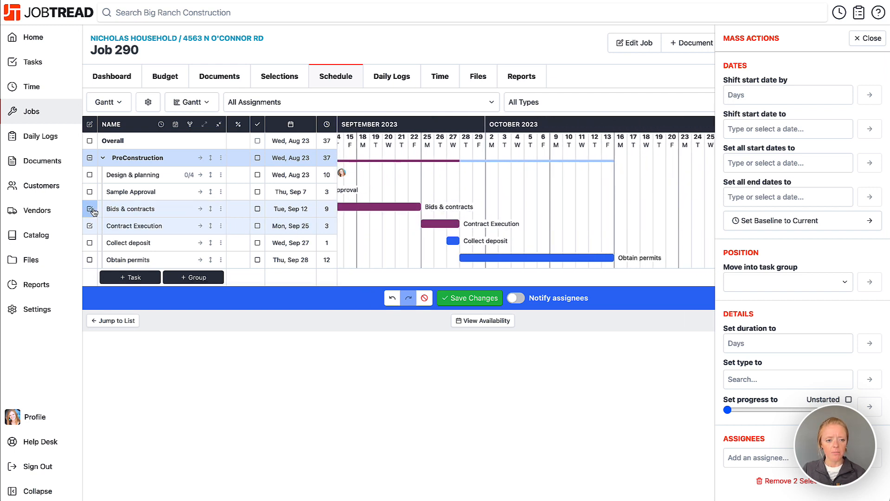
{"action": "left_click", "coordinate": [89, 226]}
{"action": "left_click", "coordinate": [90, 242]}
{"action": "left_click", "coordinate": [89, 260]}
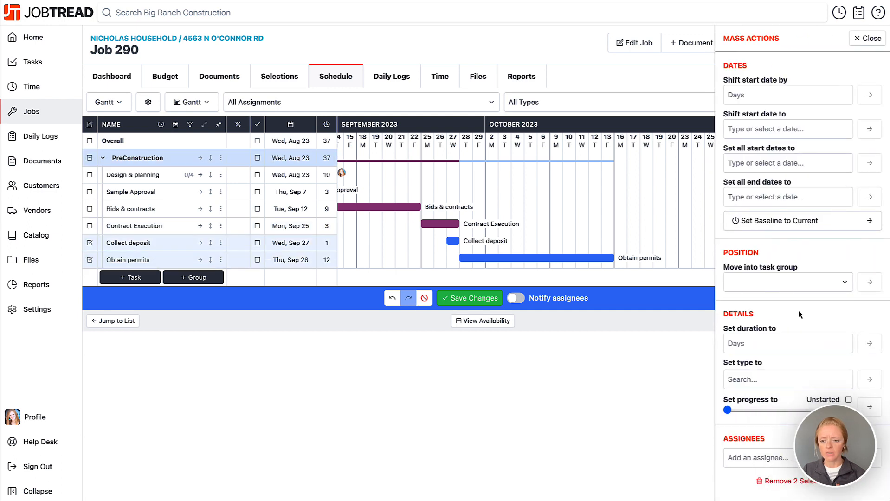
{"action": "left_click", "coordinate": [780, 379]}
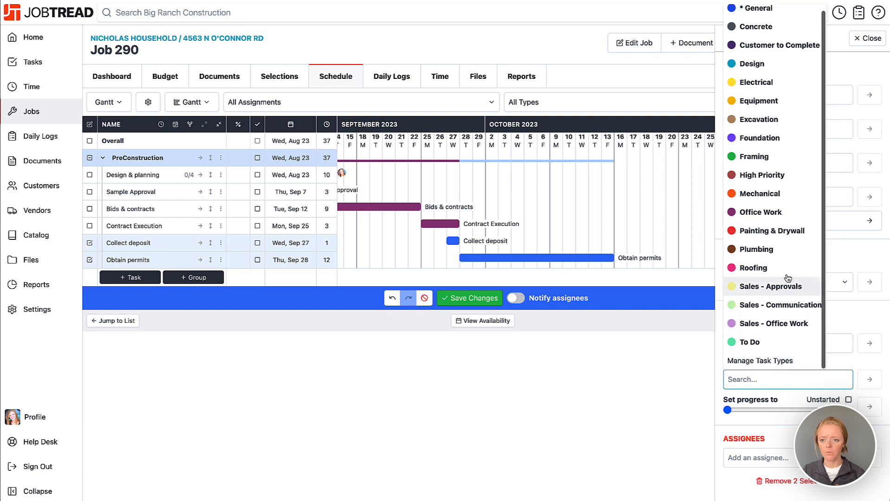
{"action": "left_click", "coordinate": [785, 213]}
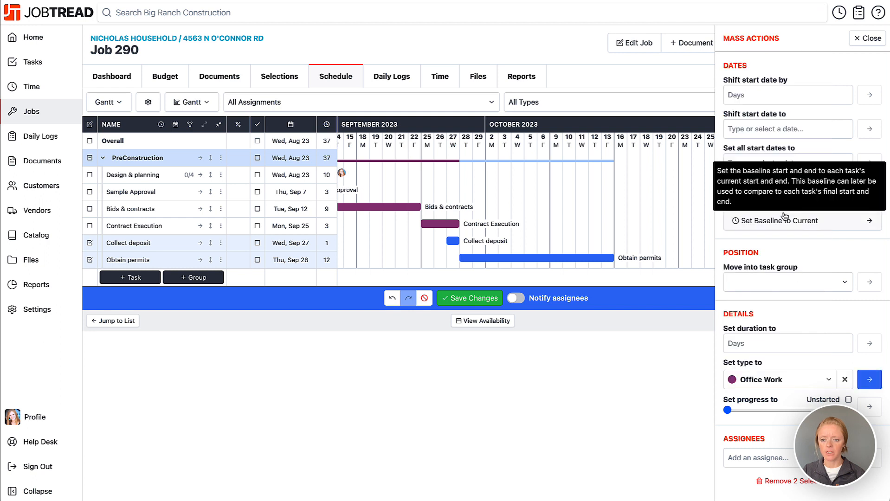
{"action": "left_click", "coordinate": [870, 380]}
{"action": "left_click", "coordinate": [869, 39]}
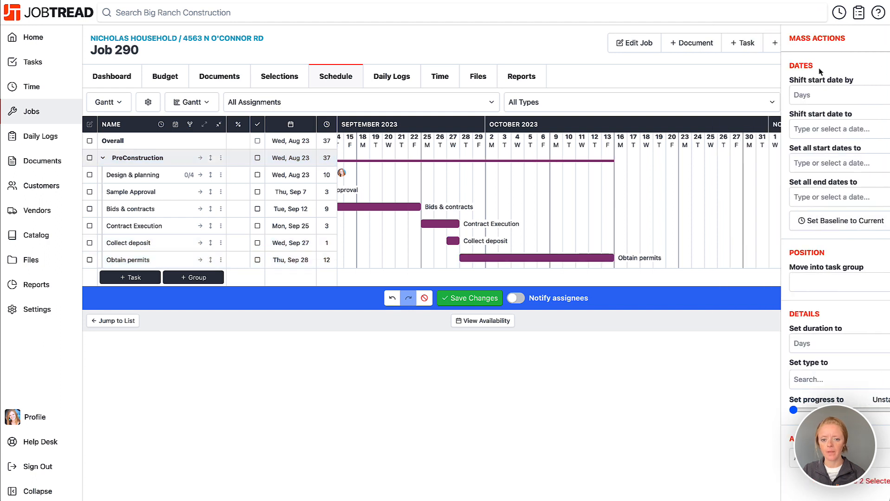
{"action": "scroll", "coordinate": [487, 268], "scroll_direction": "left", "scroll_amount": 5}
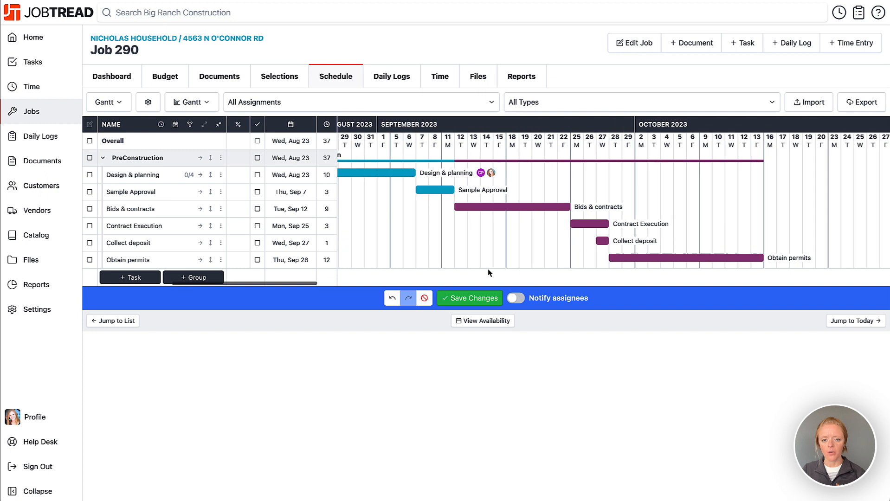
{"action": "left_click", "coordinate": [469, 298]}
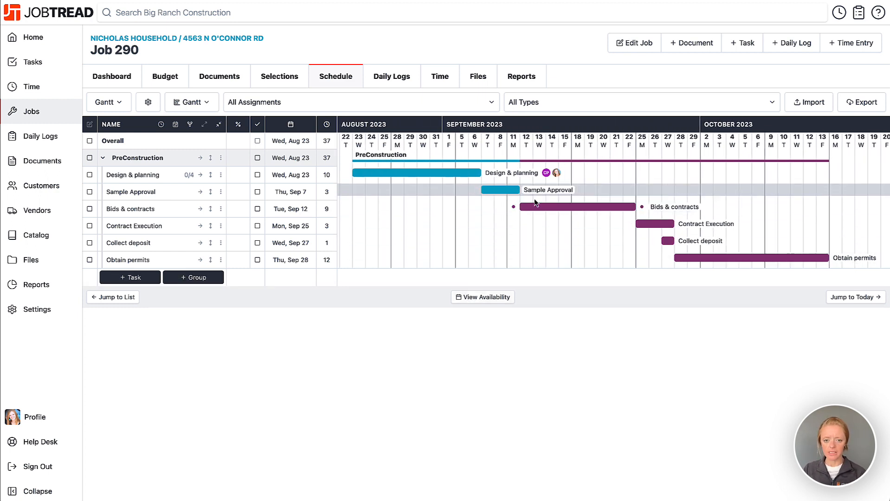
Assign the third listed internal user, an admin already assigned to Design & planning, to the Sample Approval task.
{"action": "left_click", "coordinate": [500, 190]}
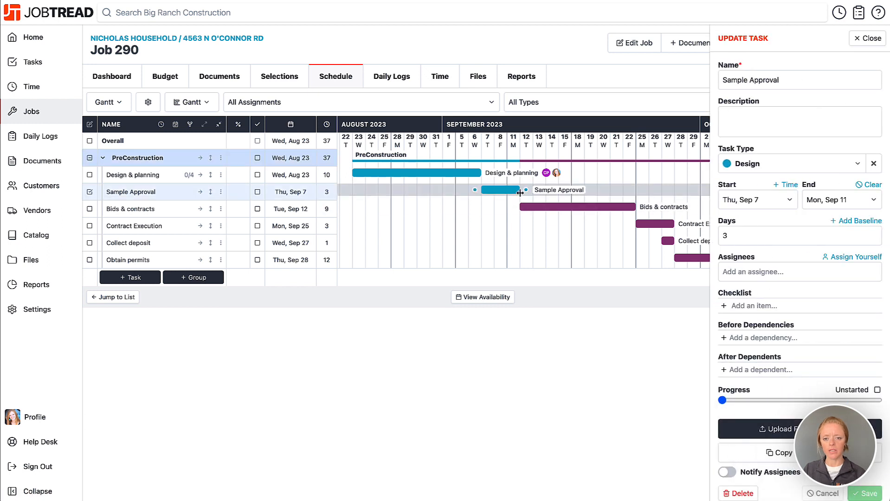
{"action": "left_click", "coordinate": [765, 272]}
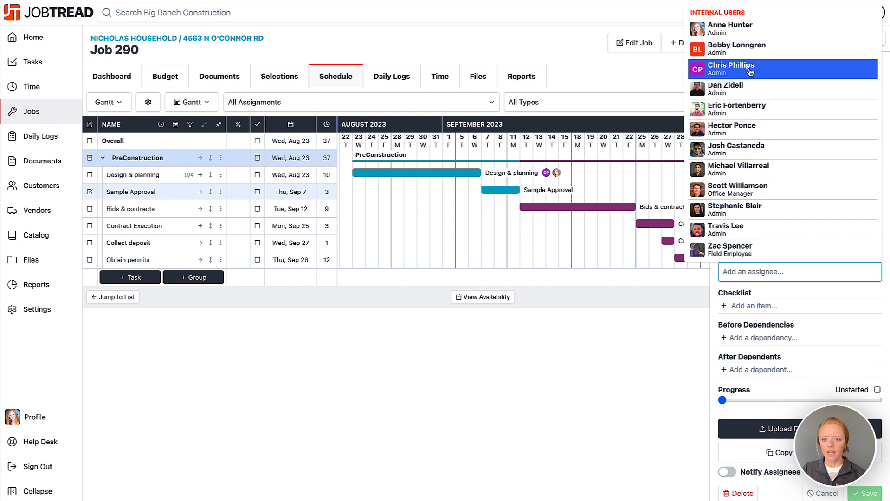
{"action": "left_click", "coordinate": [751, 70]}
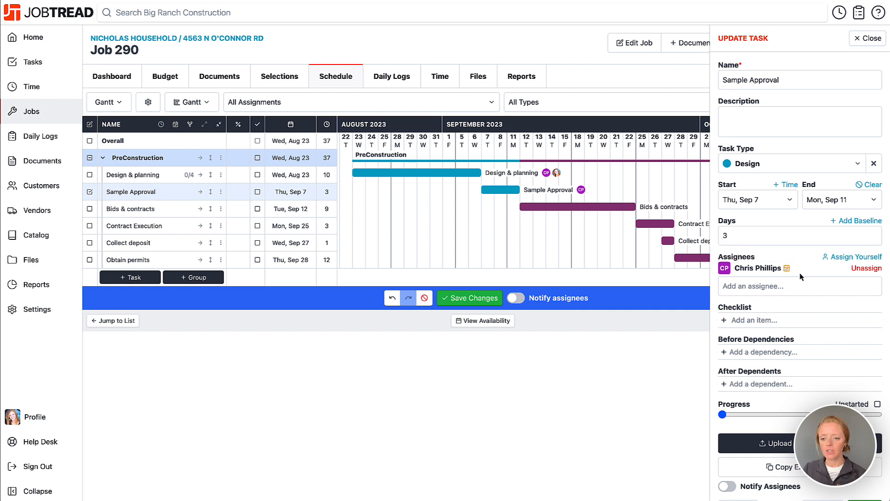
Check the new assignee's other scheduled tasks, and save the Sample Approval assignment.
{"action": "left_click", "coordinate": [787, 268]}
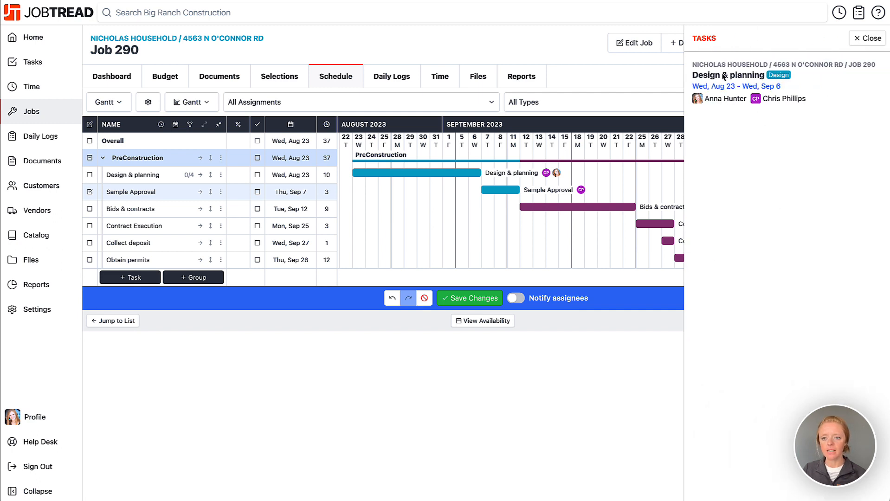
{"action": "mouse_move", "coordinate": [479, 173]}
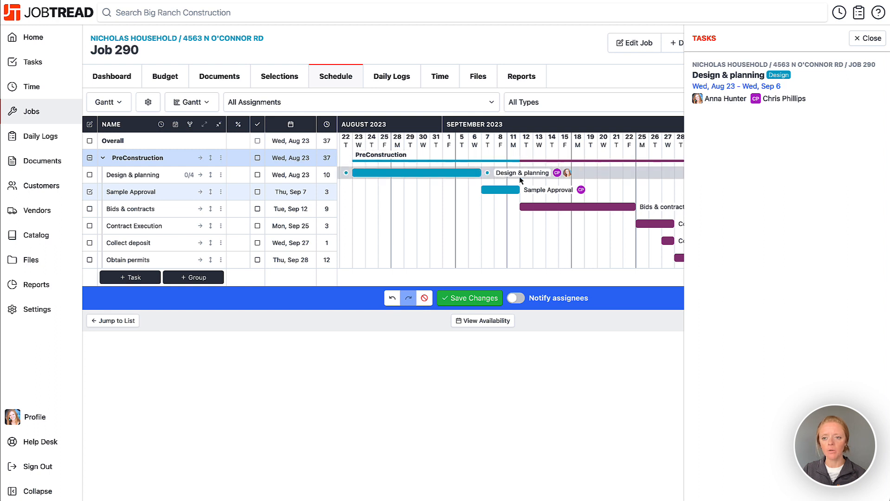
{"action": "left_click", "coordinate": [500, 190]}
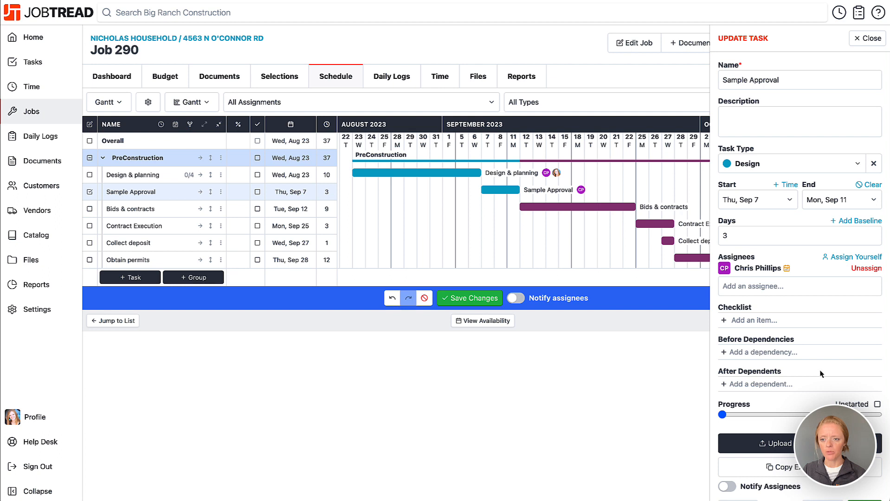
{"action": "left_click", "coordinate": [472, 299]}
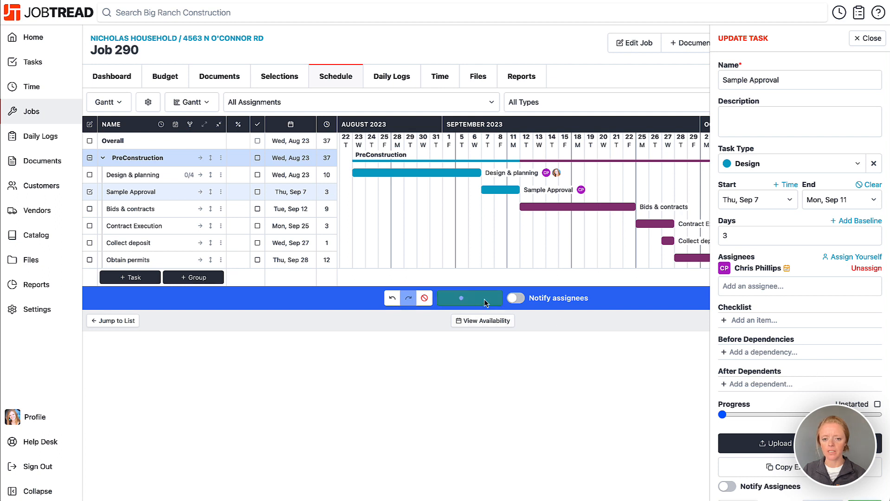
{"action": "left_click", "coordinate": [861, 38]}
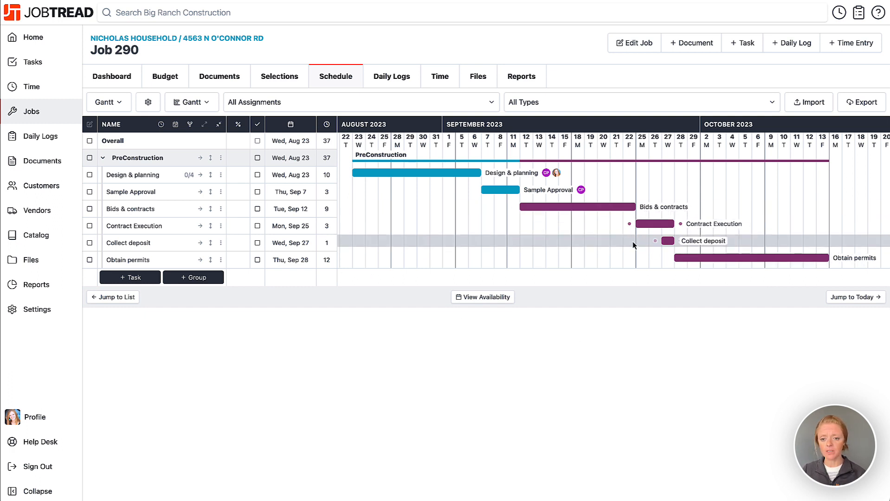
Assign the field employee to Bids & contracts, Contract Execution, Collect deposit and Obtain permits in one mass action, and save the changes.
{"action": "left_click", "coordinate": [90, 209]}
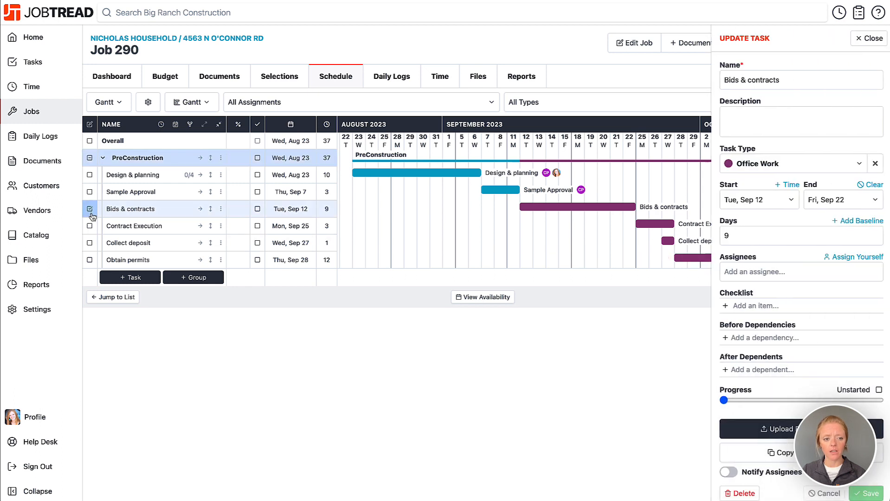
{"action": "left_click", "coordinate": [90, 226]}
{"action": "left_click", "coordinate": [90, 243]}
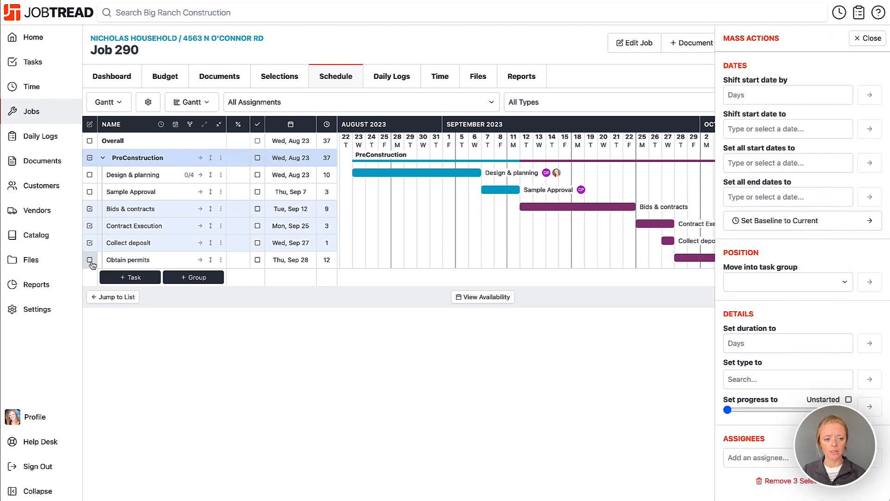
{"action": "left_click", "coordinate": [90, 260]}
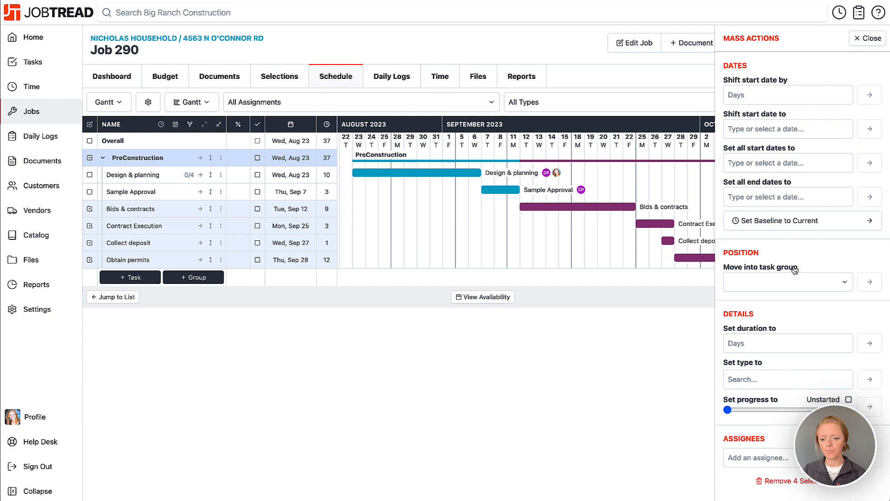
{"action": "scroll", "coordinate": [789, 271], "scroll_direction": "down", "scroll_amount": 1}
{"action": "left_click", "coordinate": [761, 459]}
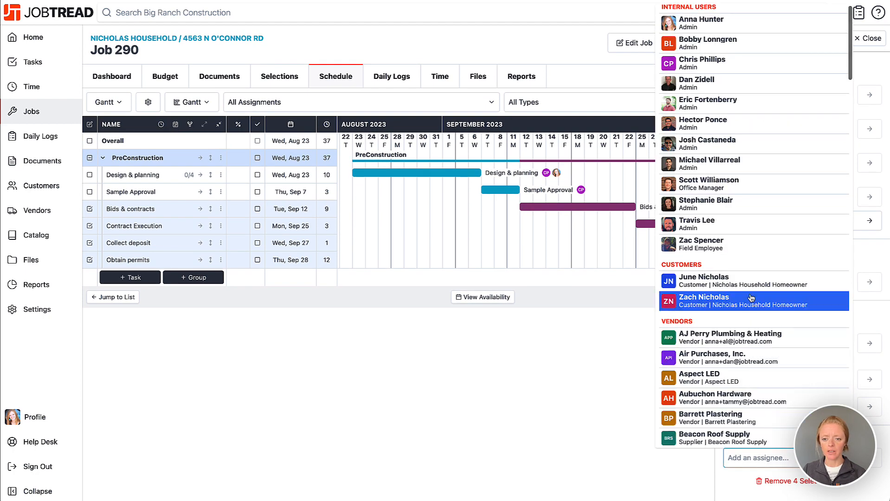
{"action": "left_click", "coordinate": [738, 249]}
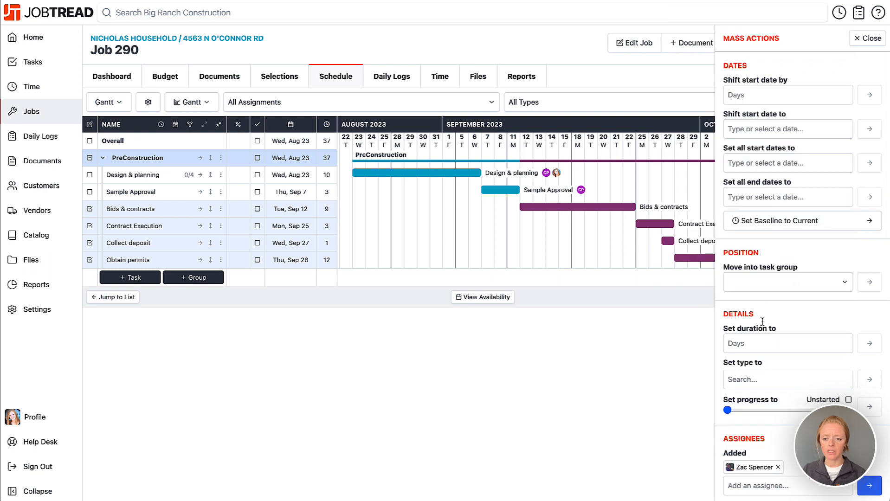
{"action": "left_click", "coordinate": [870, 486]}
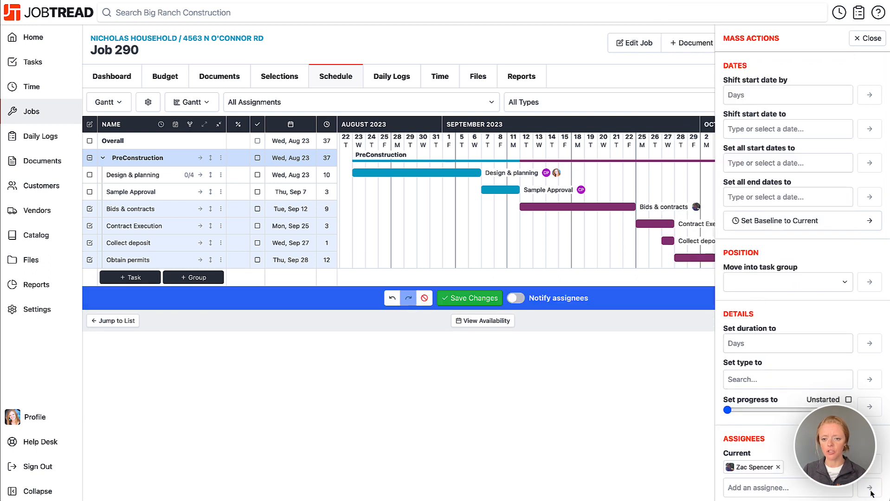
{"action": "left_click", "coordinate": [466, 298]}
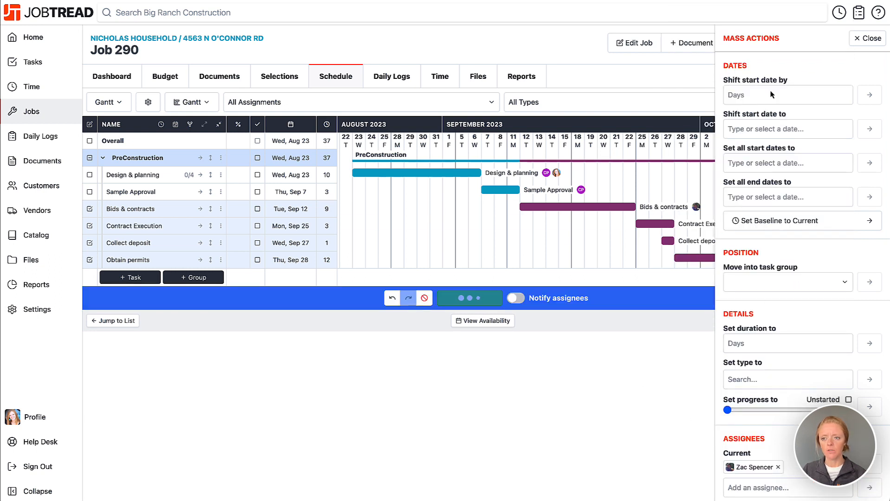
Try adjusting the Design & planning bar on the Gantt timeline, and discard the unsaved schedule changes.
{"action": "scroll", "coordinate": [696, 251], "scroll_direction": "right", "scroll_amount": 5}
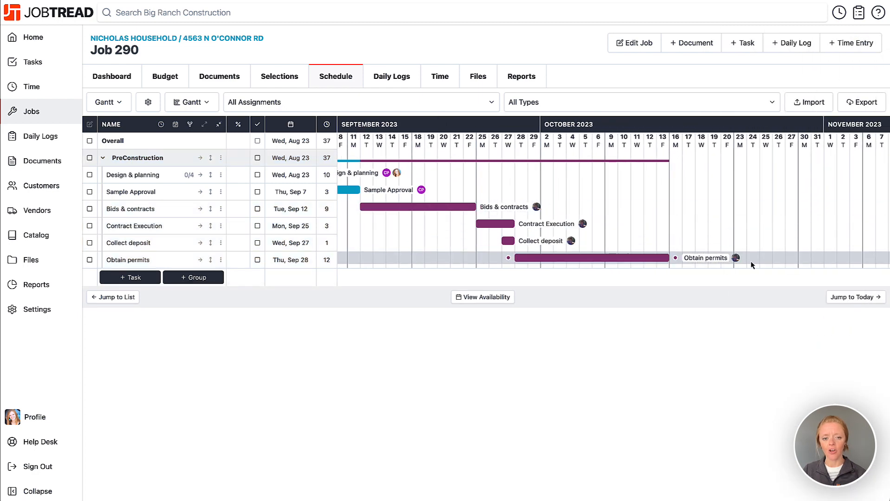
{"action": "scroll", "coordinate": [493, 246], "scroll_direction": "left", "scroll_amount": 5}
{"action": "scroll", "coordinate": [493, 247], "scroll_direction": "right", "scroll_amount": 1}
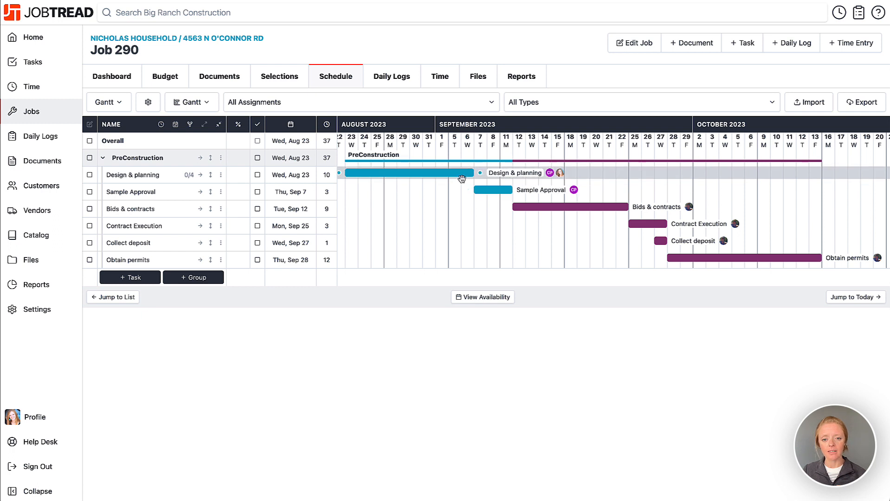
{"action": "mouse_move", "coordinate": [462, 179]}
{"action": "left_mouse_down"}
{"action": "mouse_move", "coordinate": [487, 176]}
{"action": "mouse_move", "coordinate": [460, 179]}
{"action": "left_mouse_up"}
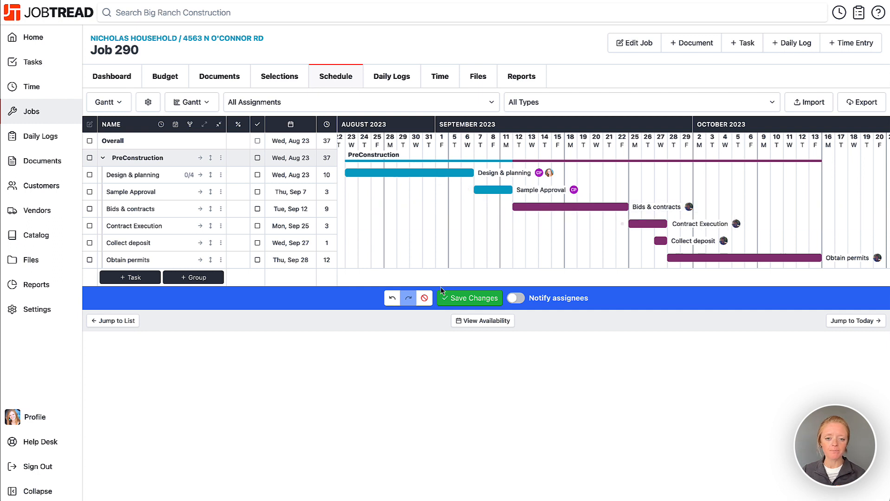
{"action": "left_click", "coordinate": [424, 298]}
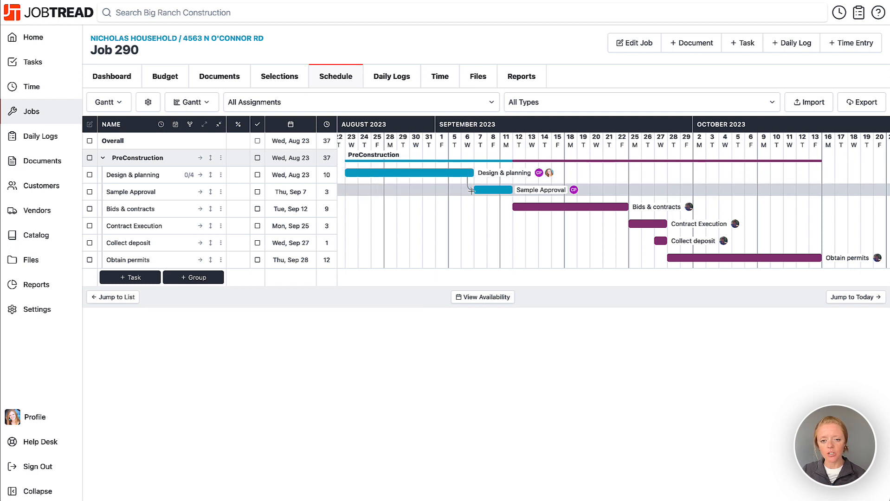
Link Design & planning to Sample Approval with a dependency on the Gantt chart, and save the schedule.
{"action": "left_click_drag", "start_coordinate": [472, 191], "coordinate": [472, 192]}
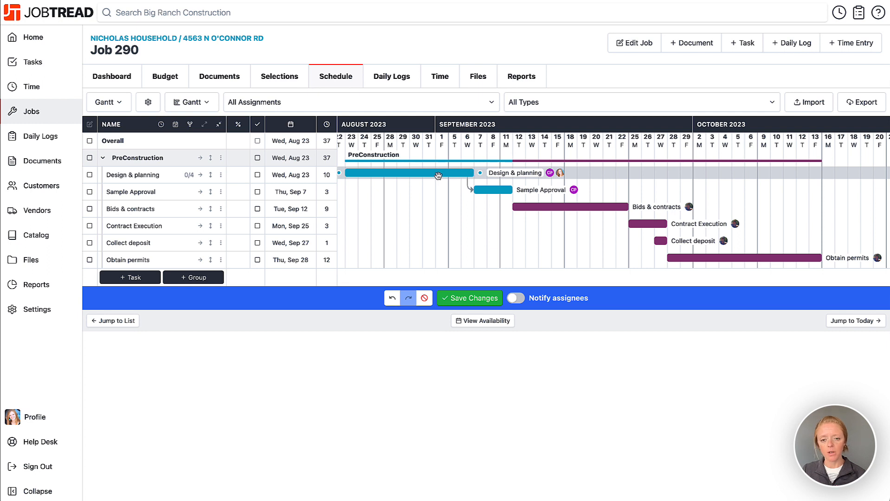
{"action": "mouse_move", "coordinate": [438, 175]}
{"action": "left_mouse_down"}
{"action": "mouse_move", "coordinate": [480, 174]}
{"action": "mouse_move", "coordinate": [431, 173]}
{"action": "mouse_move", "coordinate": [472, 173]}
{"action": "mouse_move", "coordinate": [441, 176]}
{"action": "left_mouse_up"}
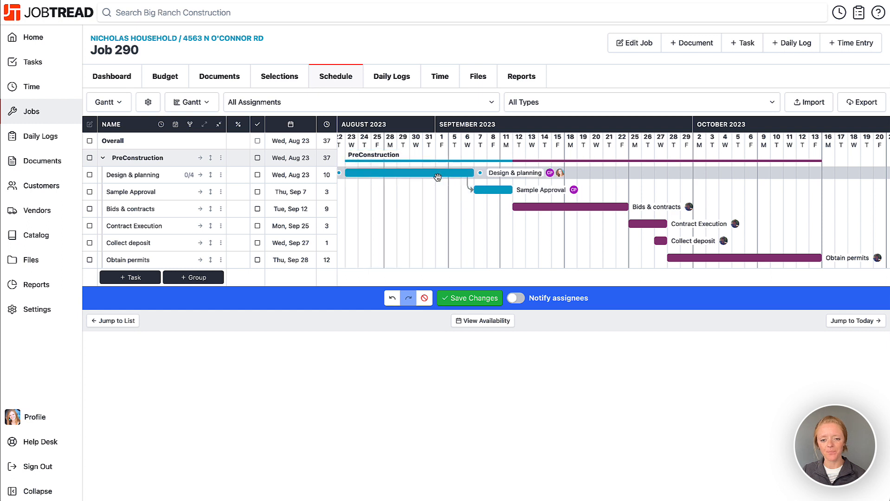
{"action": "left_click", "coordinate": [480, 299]}
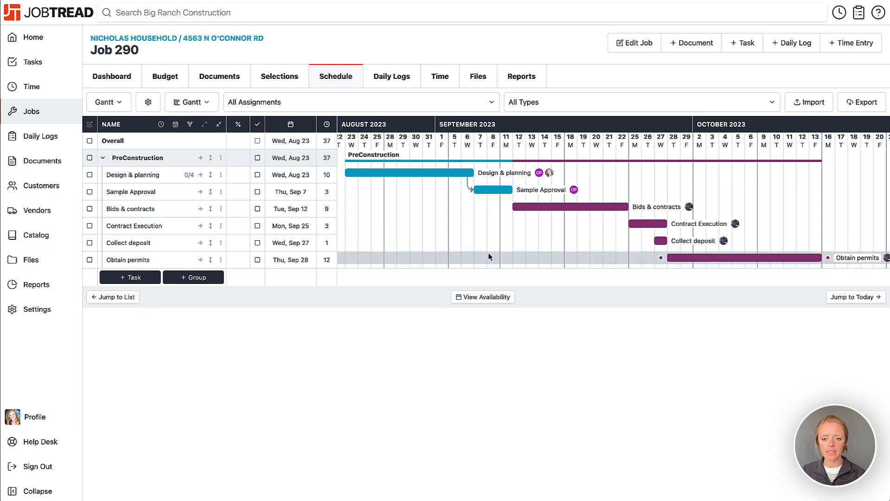
Add Sample Approval as a before dependency of the Bids & contracts task.
{"action": "left_click", "coordinate": [549, 210]}
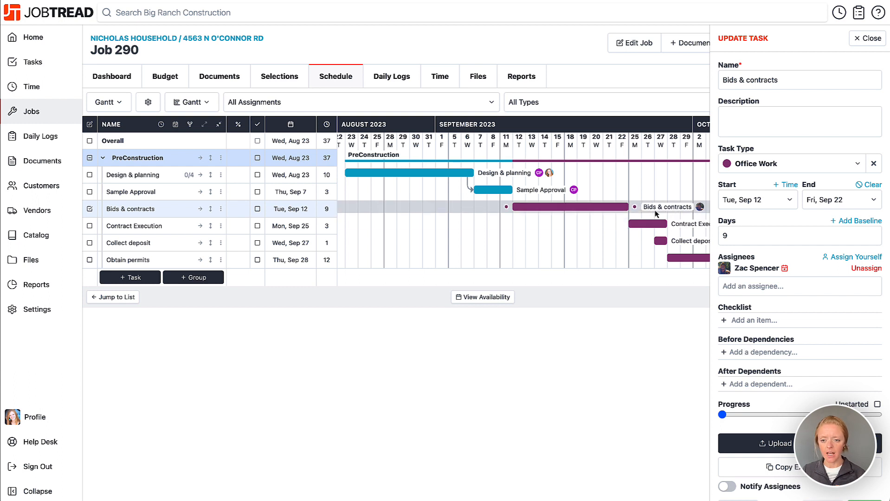
{"action": "left_click", "coordinate": [761, 351]}
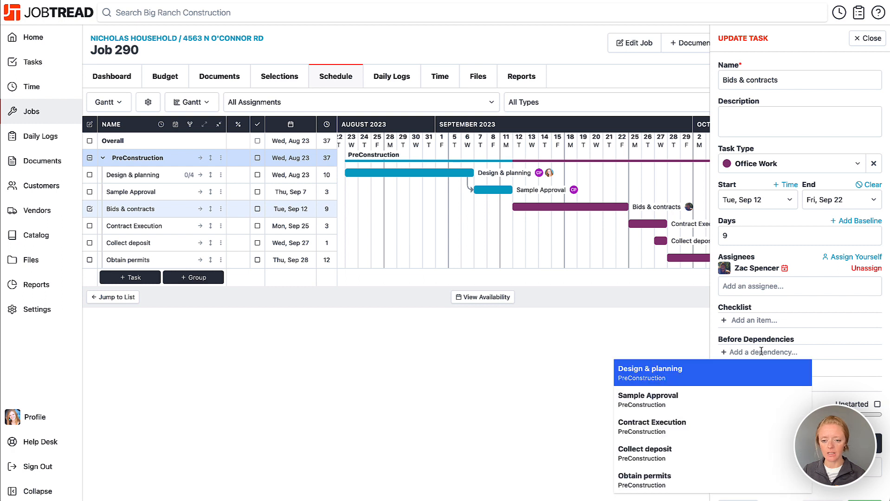
{"action": "left_click", "coordinate": [709, 405]}
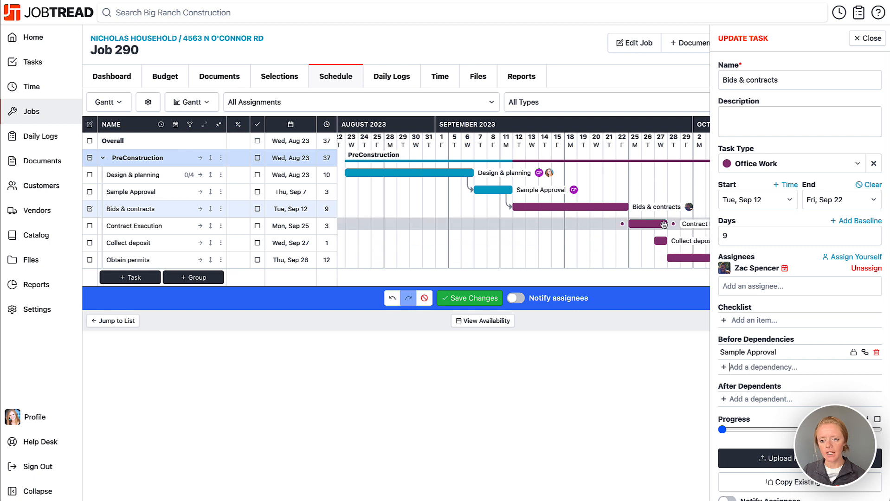
Add Contract Execution as an after dependent of Bids & contracts, and save the schedule changes.
{"action": "scroll", "coordinate": [661, 227], "scroll_direction": "right", "scroll_amount": 5}
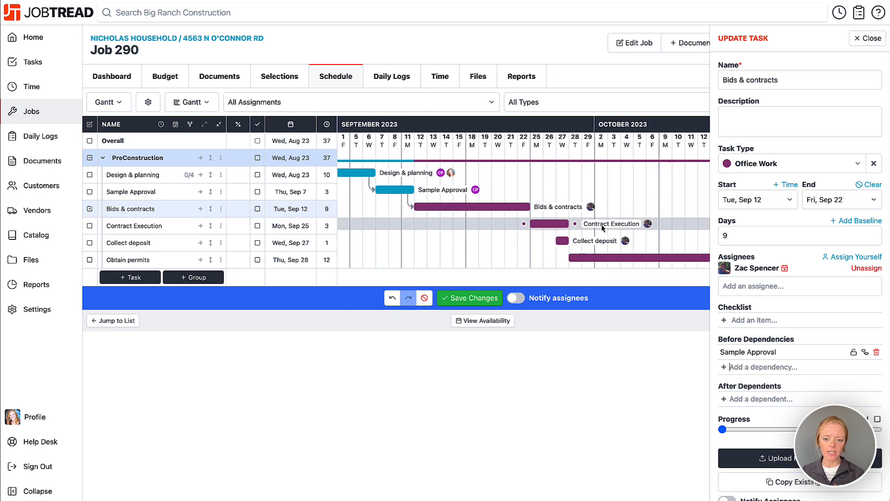
{"action": "left_click", "coordinate": [761, 399]}
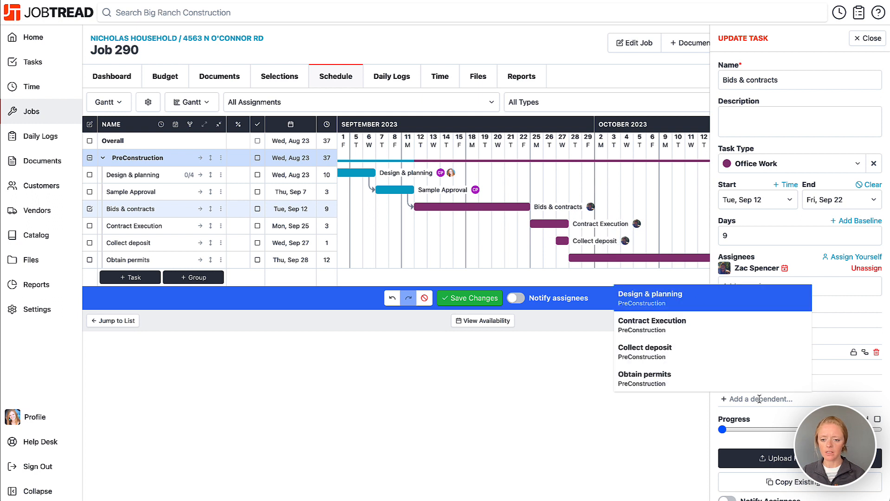
{"action": "left_click", "coordinate": [689, 330]}
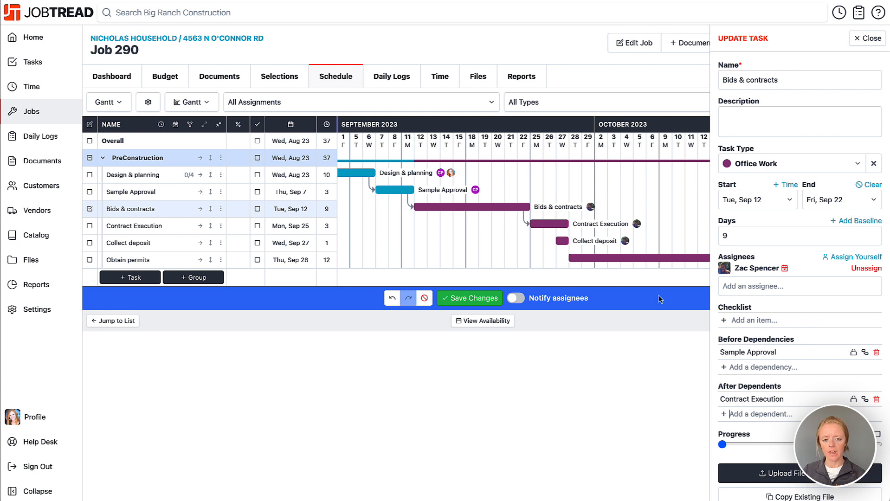
{"action": "left_click", "coordinate": [483, 299]}
Move Obtain permits to start on Thu, Oct 5, and link Collect deposit to it as a dependency.
{"action": "scroll", "coordinate": [534, 250], "scroll_direction": "right", "scroll_amount": 3}
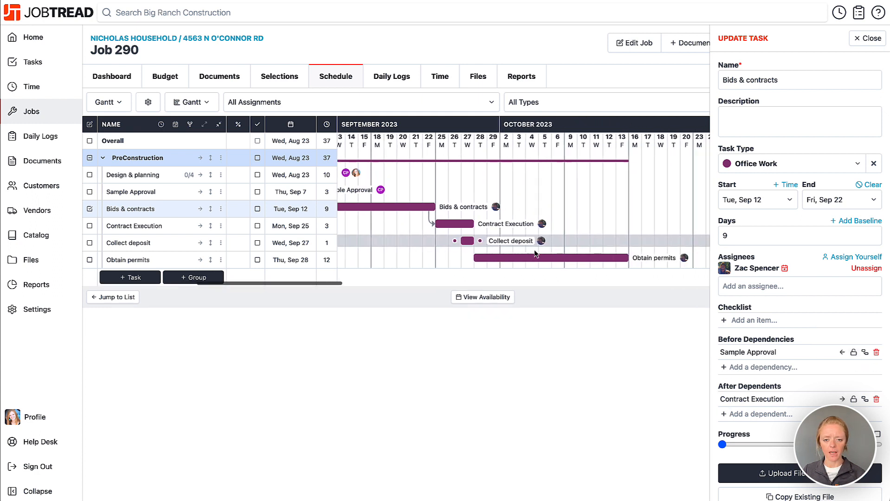
{"action": "scroll", "coordinate": [535, 253], "scroll_direction": "right", "scroll_amount": 1}
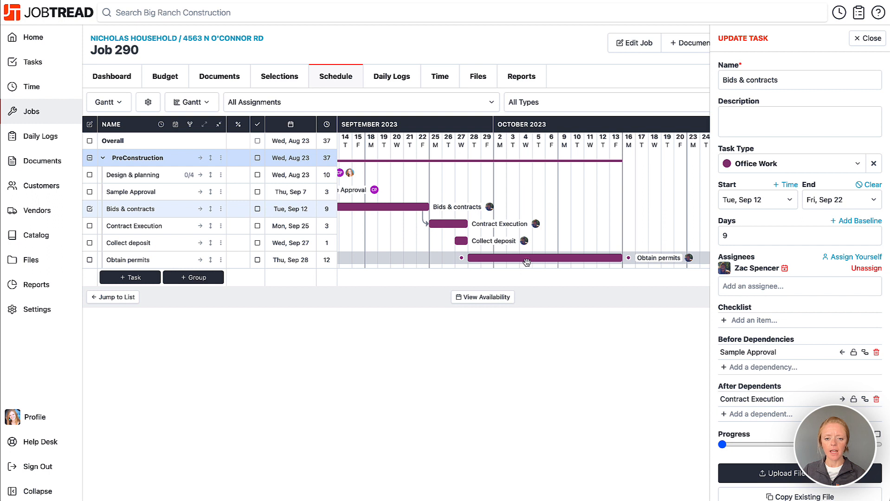
{"action": "left_click_drag", "start_coordinate": [527, 263], "coordinate": [592, 260]}
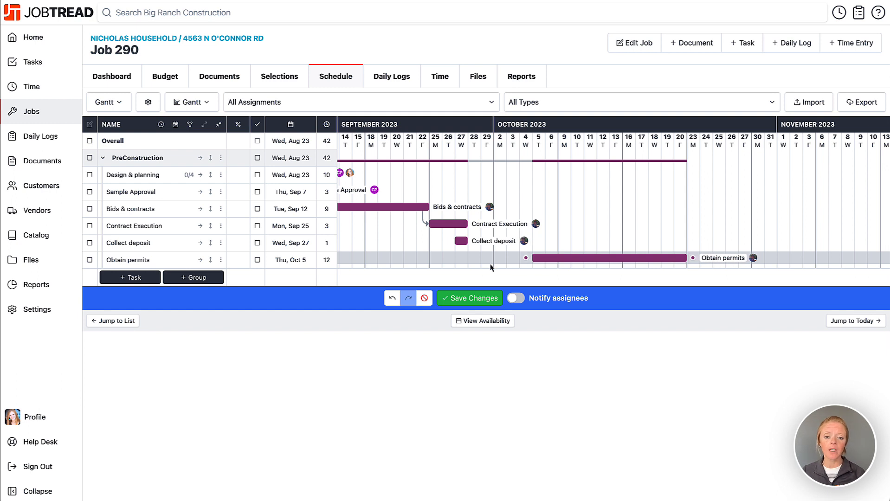
{"action": "left_click_drag", "start_coordinate": [461, 245], "coordinate": [534, 258]}
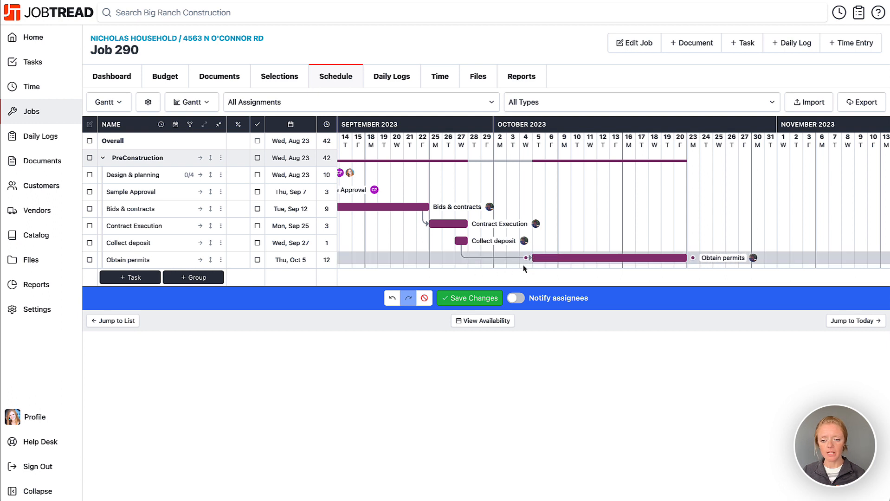
Lock the Collect deposit dependency of Obtain permits, and test the link by shifting Collect deposit on the timeline.
{"action": "mouse_move", "coordinate": [464, 245]}
{"action": "left_mouse_down"}
{"action": "mouse_move", "coordinate": [578, 241]}
{"action": "mouse_move", "coordinate": [464, 244]}
{"action": "left_mouse_up"}
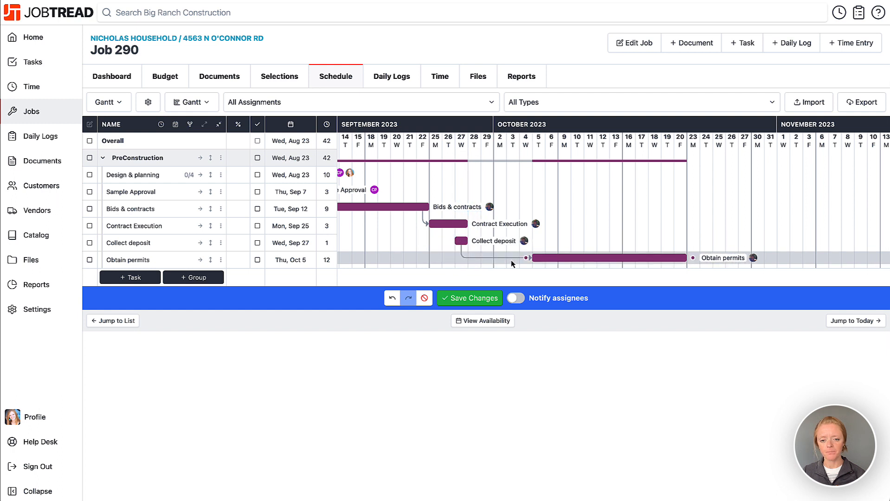
{"action": "left_click", "coordinate": [544, 260]}
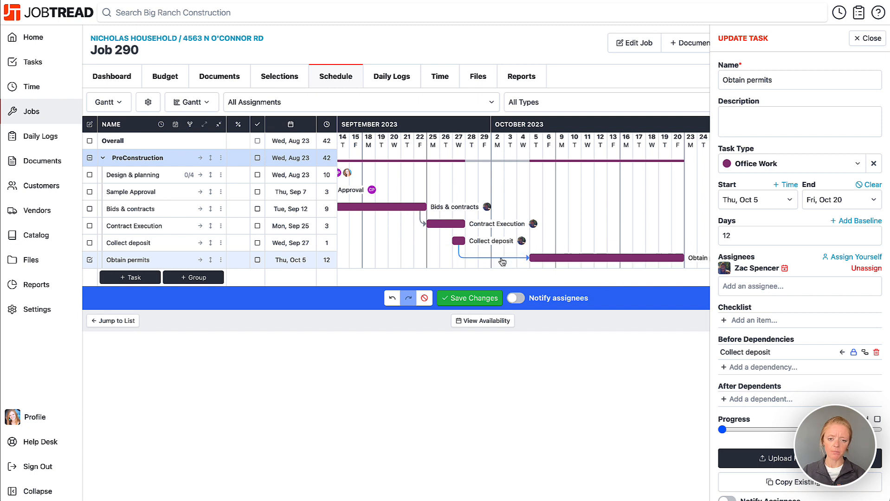
{"action": "mouse_move", "coordinate": [459, 241]}
{"action": "left_mouse_down"}
{"action": "mouse_move", "coordinate": [502, 243]}
{"action": "mouse_move", "coordinate": [460, 245]}
{"action": "left_mouse_up"}
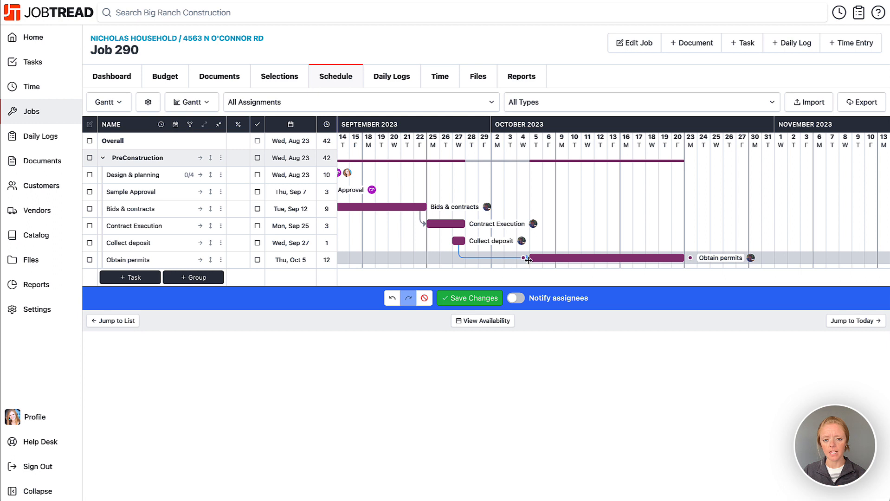
Save the schedule changes, and link Contract Execution to Collect deposit as its before dependency on the timeline.
{"action": "left_click", "coordinate": [487, 298]}
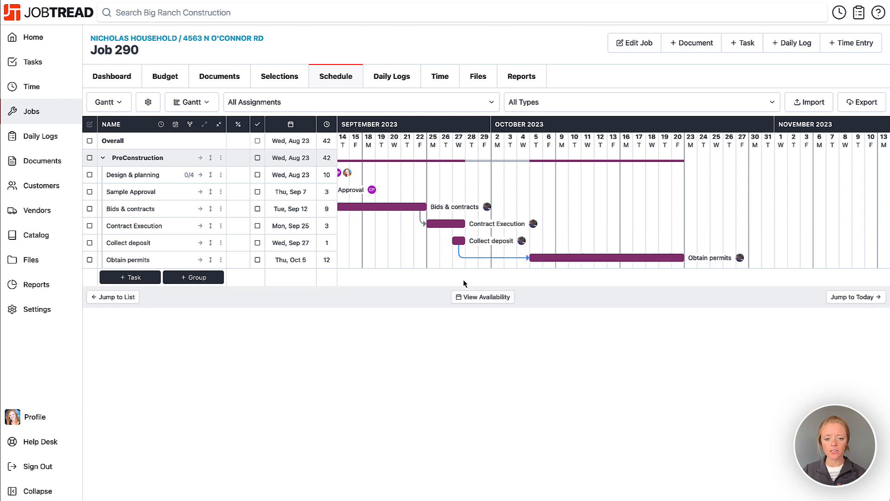
{"action": "scroll", "coordinate": [436, 255], "scroll_direction": "left", "scroll_amount": 3}
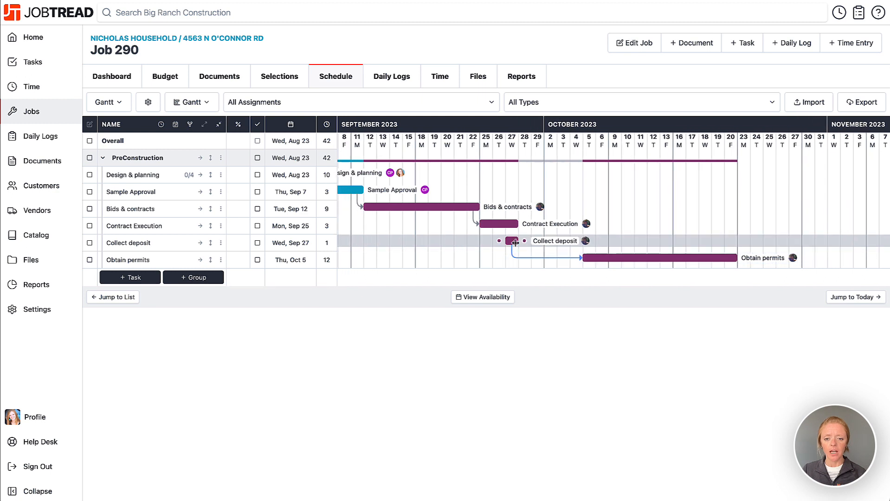
{"action": "left_click", "coordinate": [512, 241]}
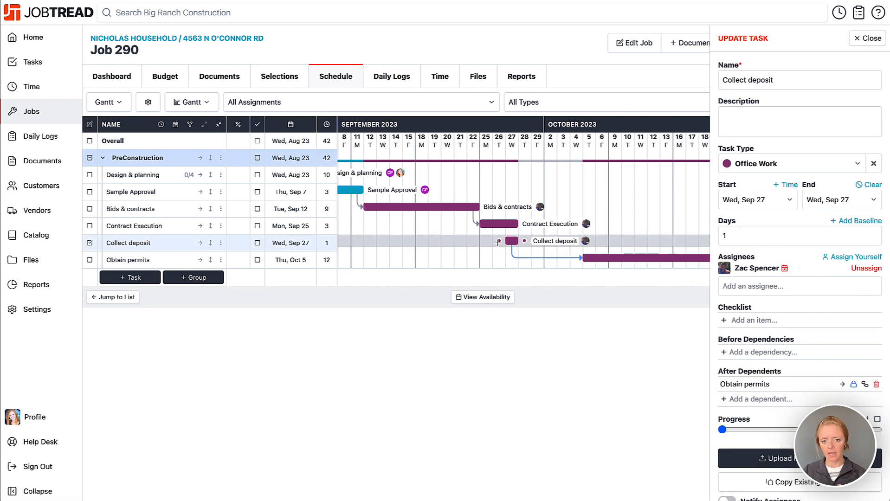
{"action": "left_click_drag", "start_coordinate": [500, 241], "coordinate": [516, 226]}
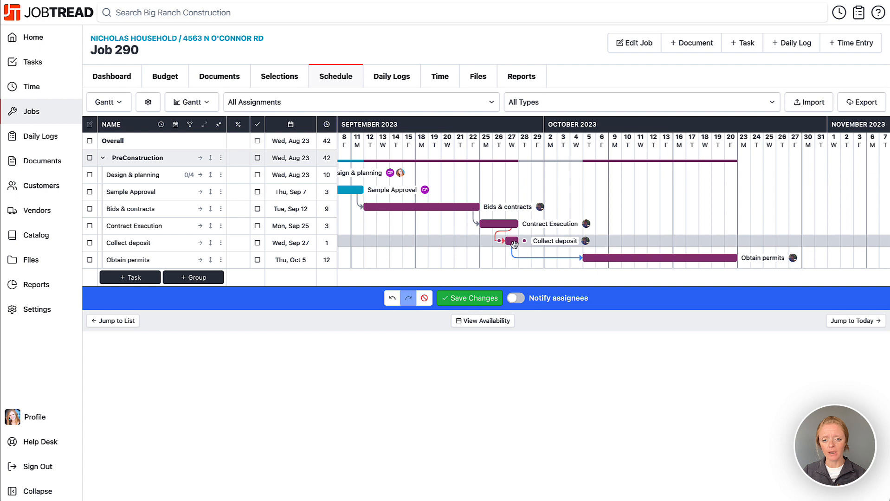
Test the link by shifting Collect deposit to Thu, Sep 28 and back to Wed, Sep 27.
{"action": "left_click_drag", "start_coordinate": [514, 244], "coordinate": [527, 243]}
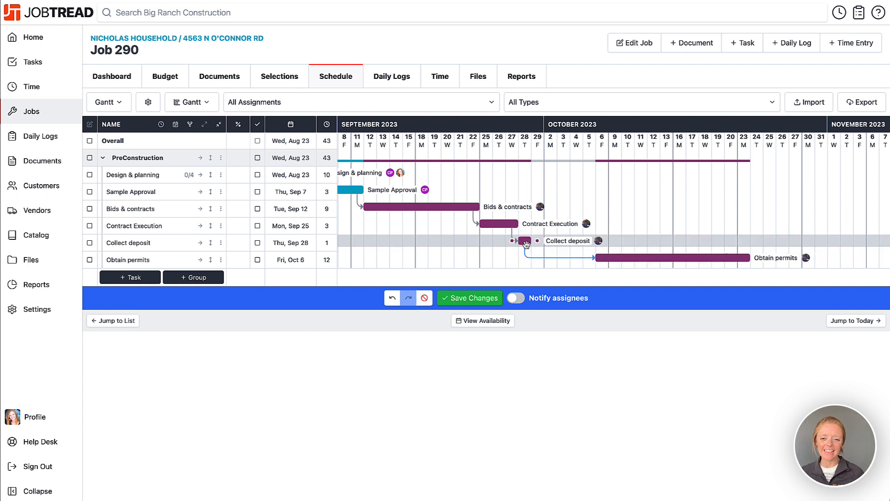
{"action": "left_click_drag", "start_coordinate": [526, 244], "coordinate": [513, 244]}
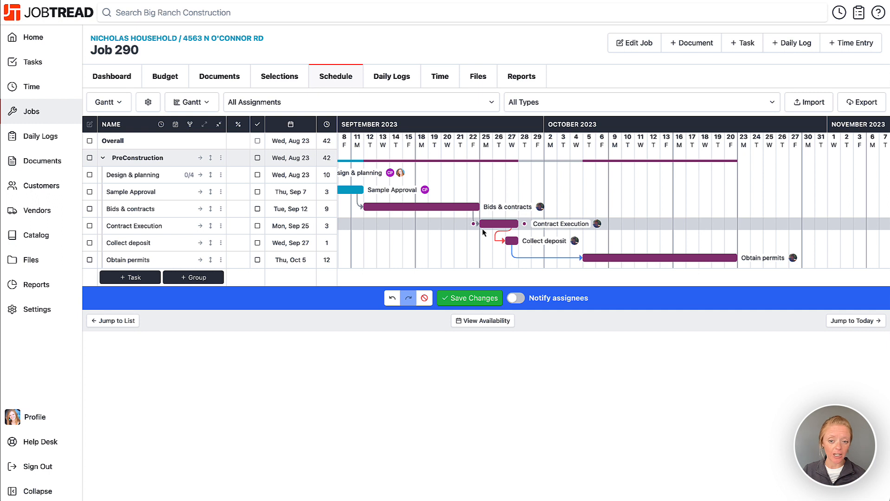
Anchor the Contract Execution dependency of Collect deposit to the dependency start, and test it by shifting Contract Execution.
{"action": "left_click", "coordinate": [512, 243]}
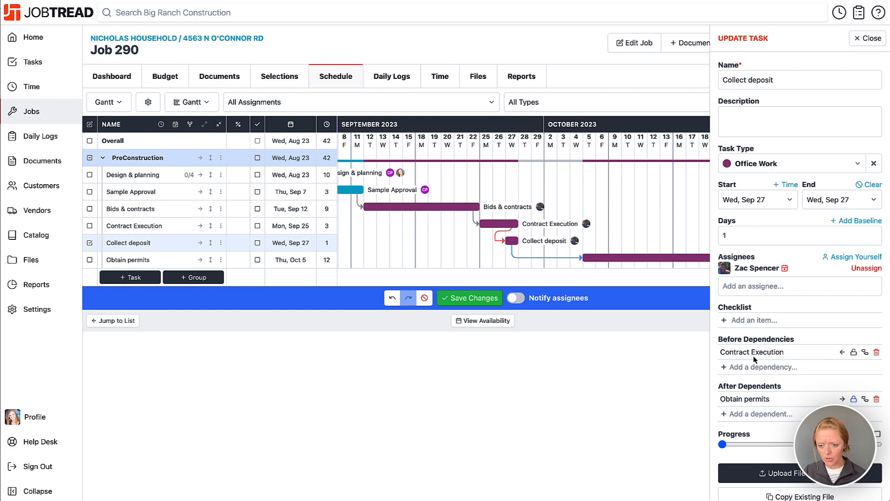
{"action": "left_click", "coordinate": [866, 353]}
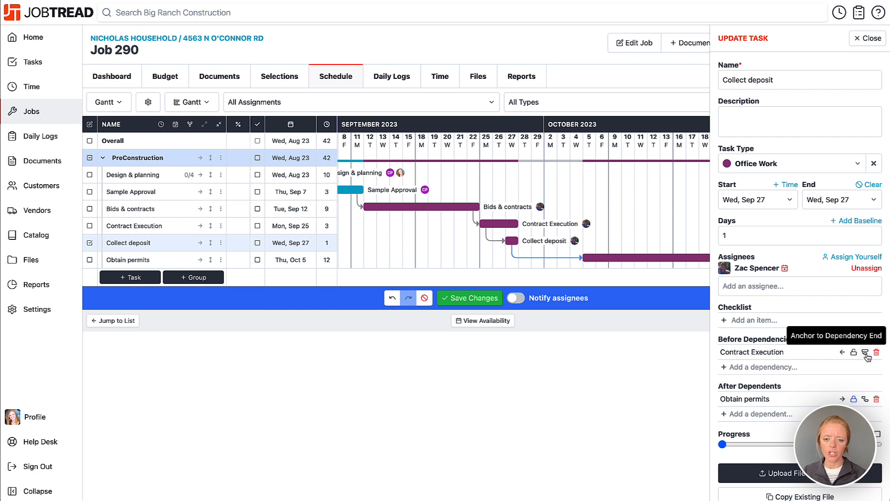
{"action": "left_click", "coordinate": [866, 354]}
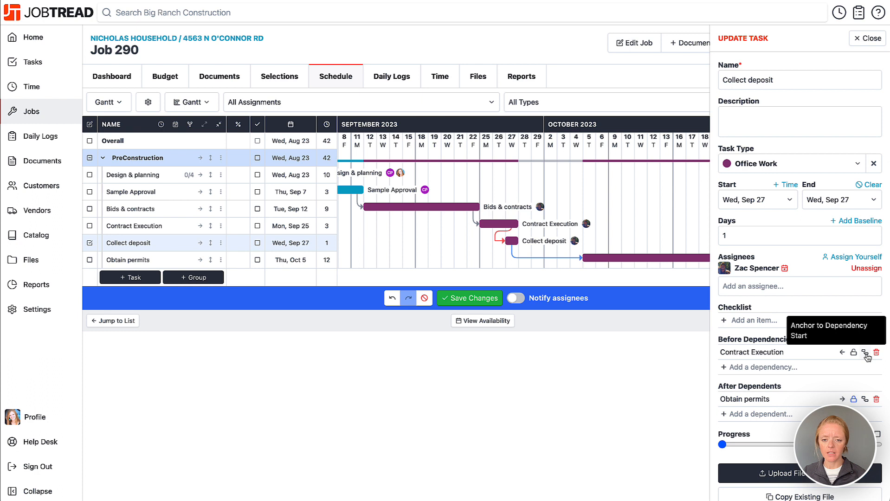
{"action": "left_click", "coordinate": [865, 354]}
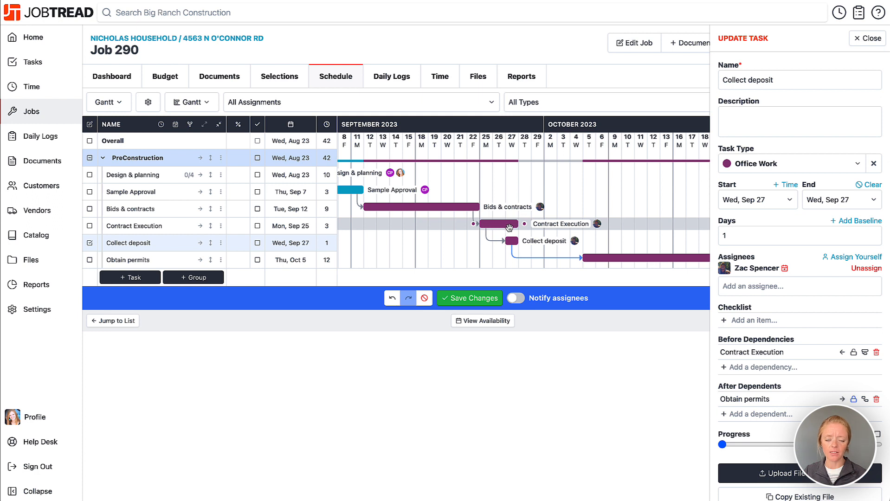
{"action": "mouse_move", "coordinate": [495, 227]}
{"action": "left_mouse_down"}
{"action": "mouse_move", "coordinate": [548, 227]}
{"action": "mouse_move", "coordinate": [495, 228]}
{"action": "left_mouse_up"}
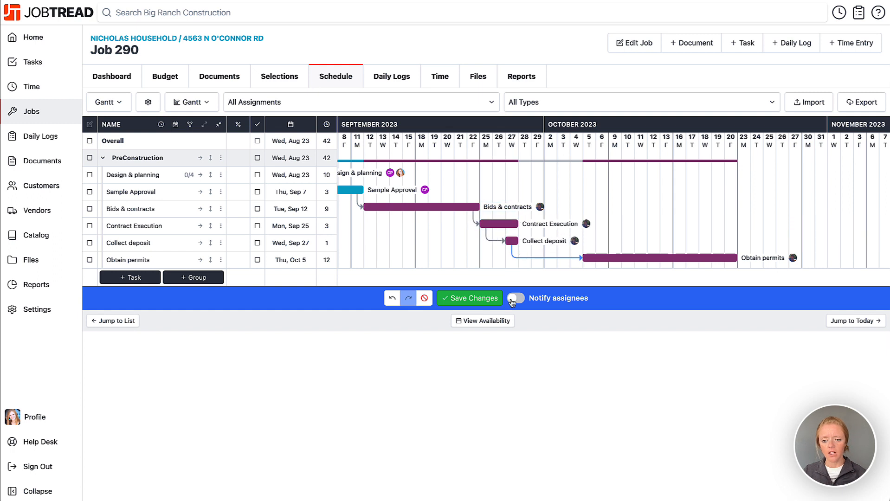
Lock the Contract Execution dependency of Collect deposit, and save the schedule changes.
{"action": "left_click", "coordinate": [513, 241]}
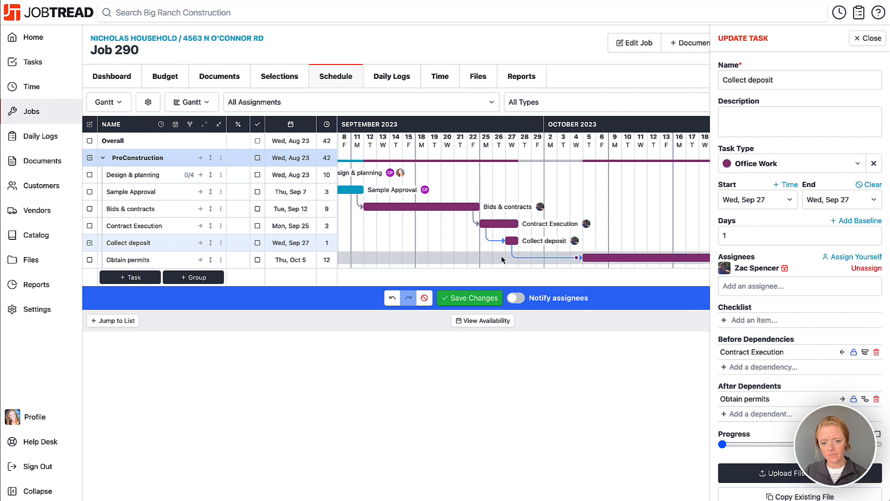
{"action": "mouse_move", "coordinate": [495, 226]}
{"action": "left_mouse_down"}
{"action": "mouse_move", "coordinate": [527, 229]}
{"action": "mouse_move", "coordinate": [501, 230]}
{"action": "left_mouse_up"}
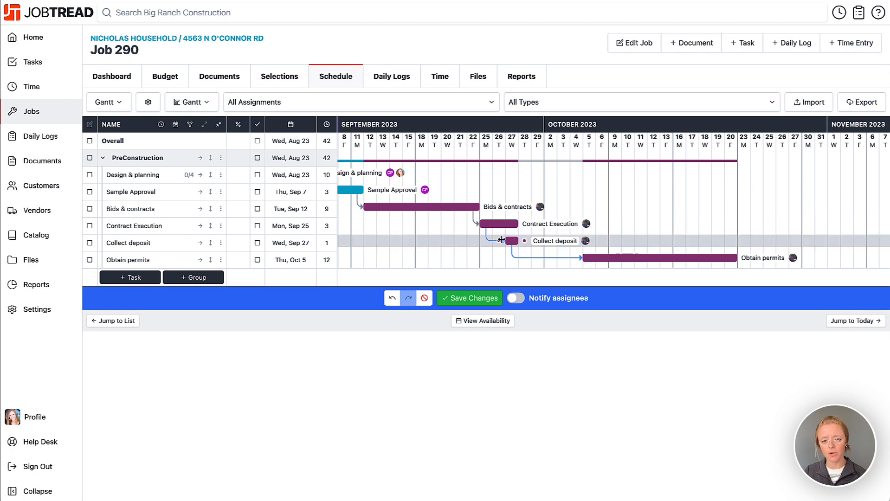
{"action": "left_click", "coordinate": [470, 298]}
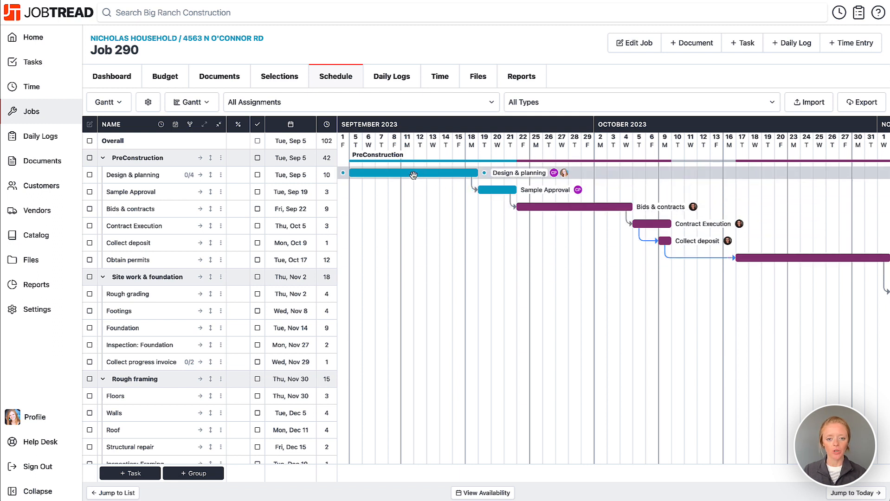
Shift Design & planning on the full job schedule's timeline to start on Fri, Sep 15.
{"action": "left_click_drag", "start_coordinate": [421, 177], "coordinate": [522, 177]}
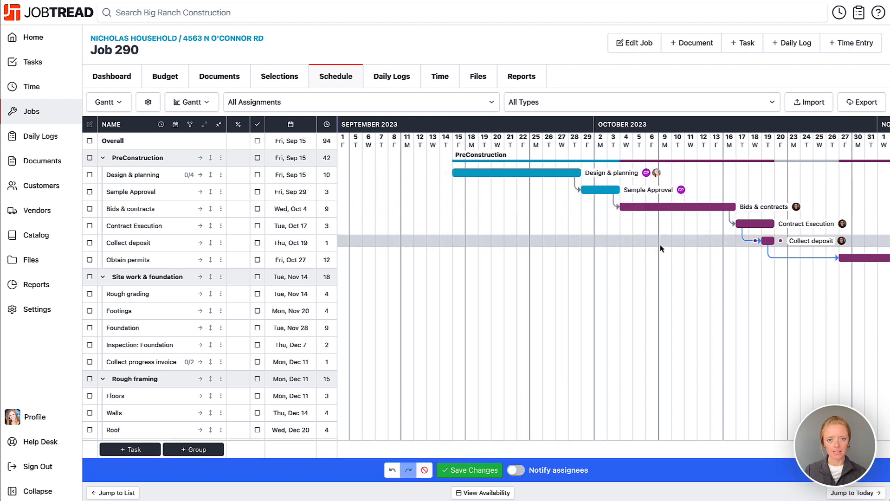
{"action": "scroll", "coordinate": [662, 250], "scroll_direction": "right", "scroll_amount": 5}
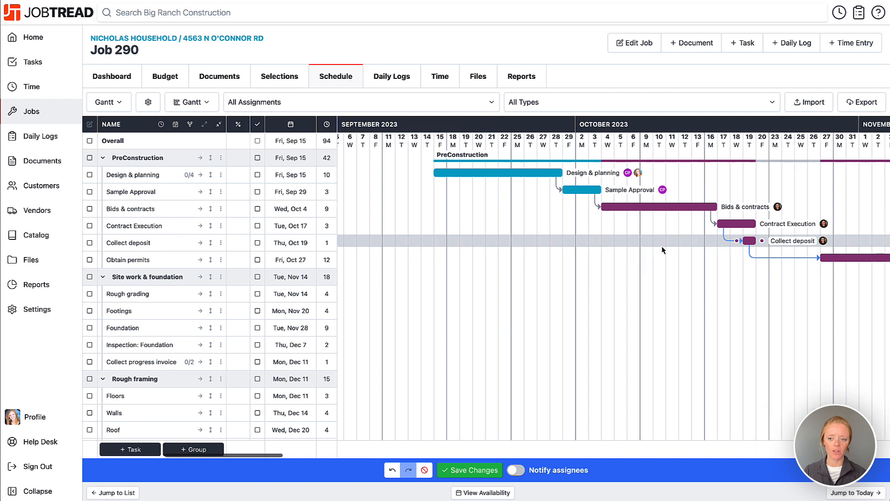
{"action": "scroll", "coordinate": [663, 251], "scroll_direction": "left", "scroll_amount": 3}
{"action": "scroll", "coordinate": [663, 252], "scroll_direction": "left", "scroll_amount": 2}
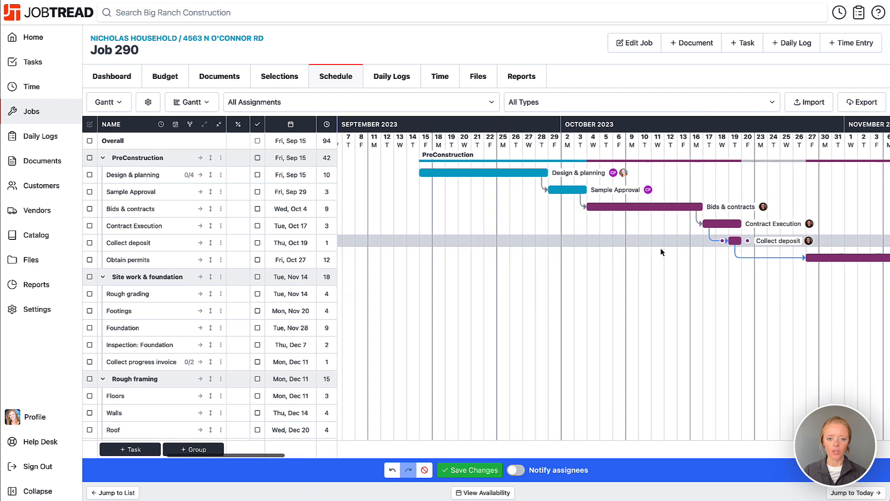
Set the start date of Design & planning to Tue, Sep 19 in its task details, and undo that change.
{"action": "left_click", "coordinate": [431, 179]}
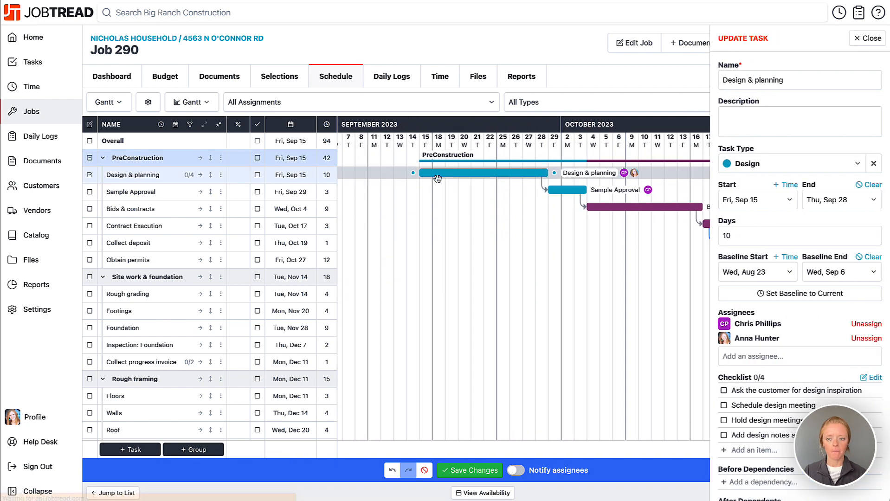
{"action": "left_click", "coordinate": [773, 206]}
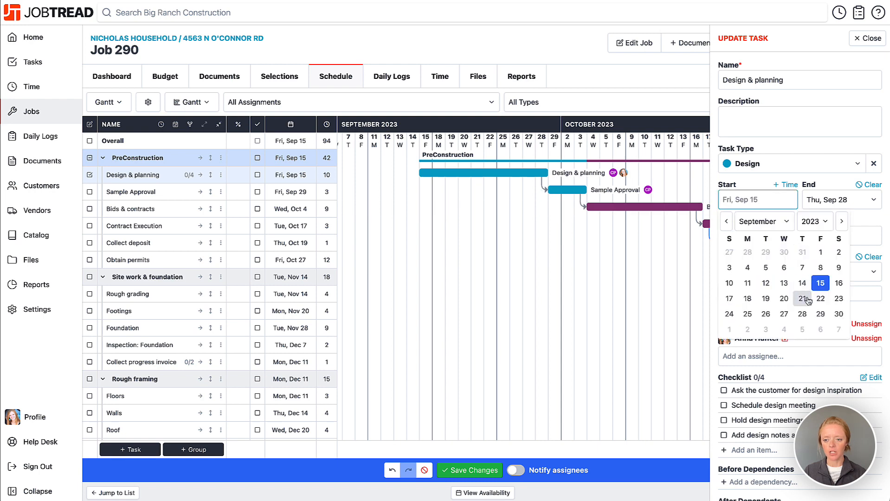
{"action": "left_click", "coordinate": [766, 298]}
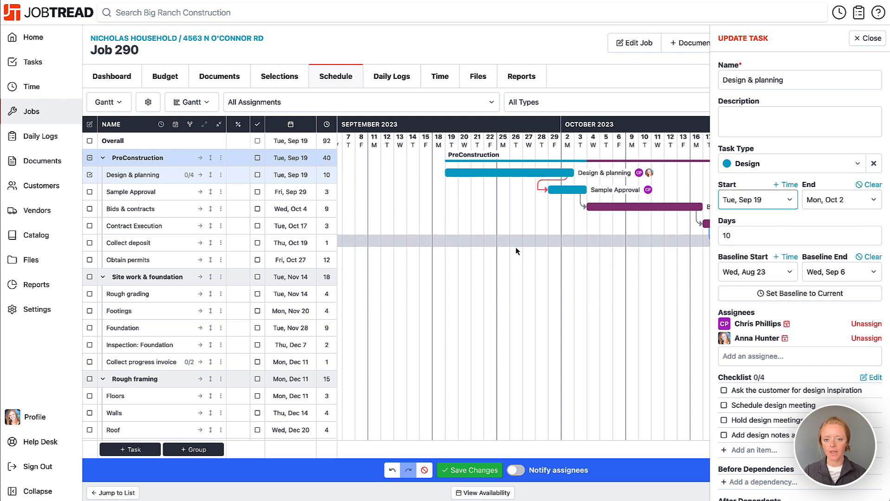
{"action": "scroll", "coordinate": [516, 246], "scroll_direction": "right", "scroll_amount": 6}
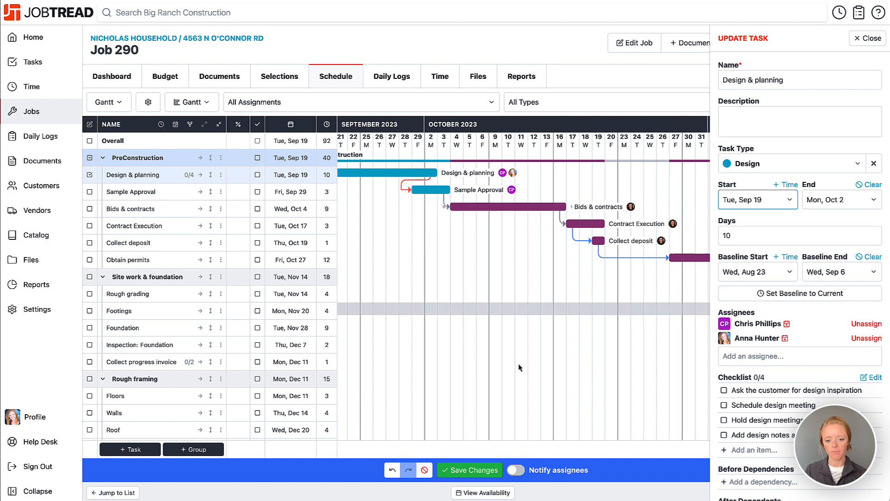
{"action": "left_click", "coordinate": [408, 470]}
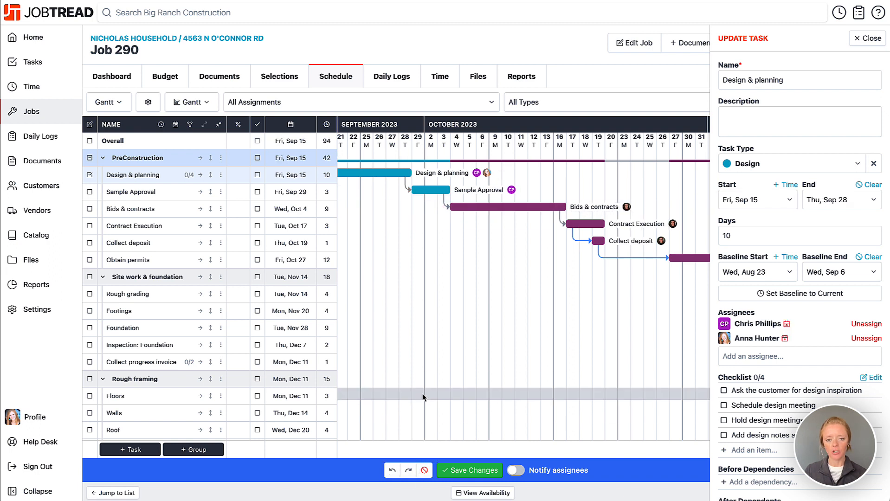
Save the shifted schedule, and close the Design & planning task details.
{"action": "scroll", "coordinate": [422, 393], "scroll_direction": "left", "scroll_amount": 4}
{"action": "left_click", "coordinate": [470, 471]}
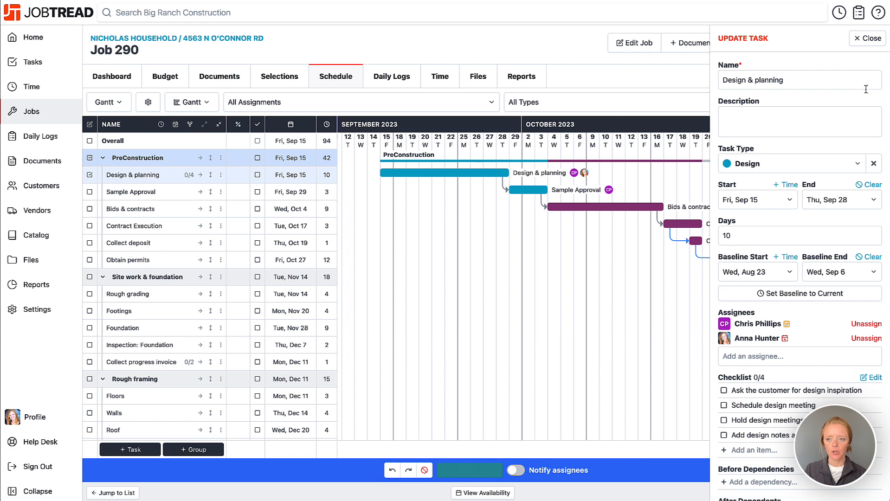
{"action": "left_click", "coordinate": [866, 39]}
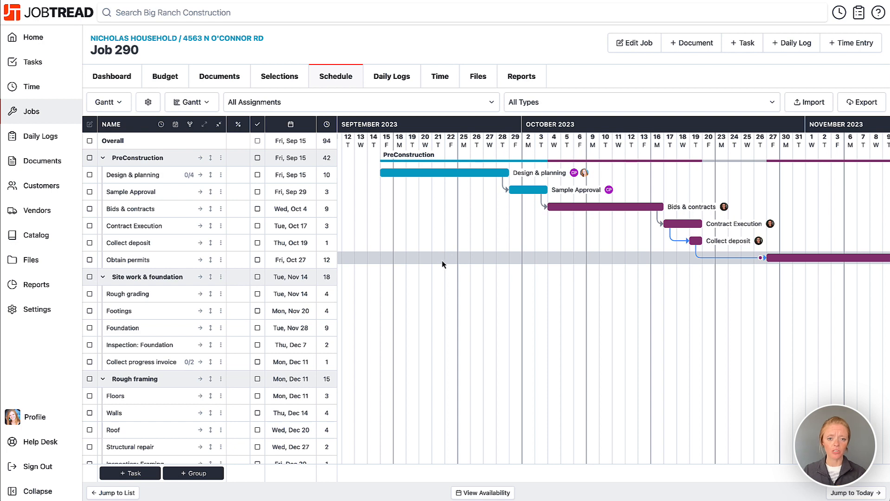
Select all tasks in the Overall schedule, and shift their start dates by 5 days as a mass action.
{"action": "left_click", "coordinate": [89, 158]}
{"action": "left_click", "coordinate": [90, 158]}
{"action": "left_click", "coordinate": [90, 175]}
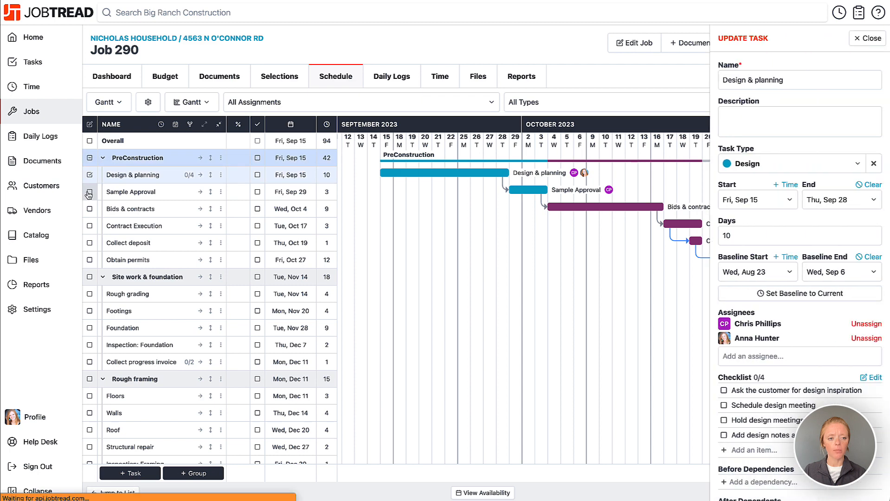
{"action": "left_click", "coordinate": [89, 192]}
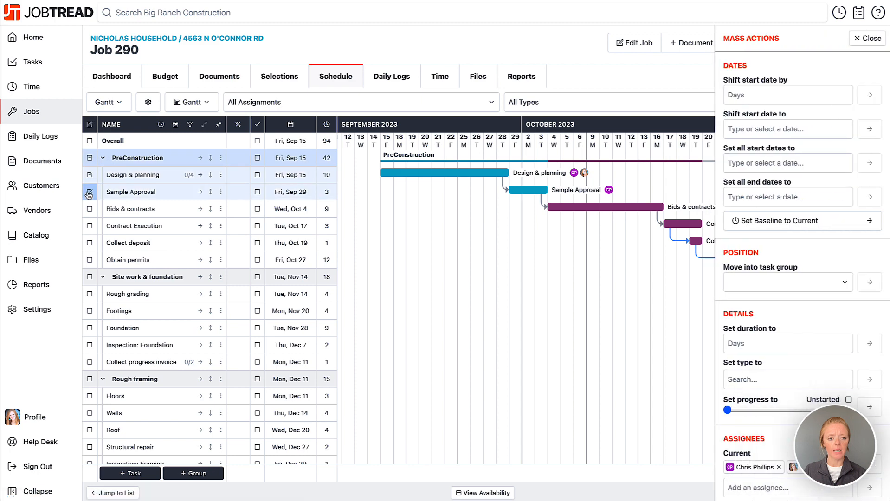
{"action": "left_click", "coordinate": [90, 141]}
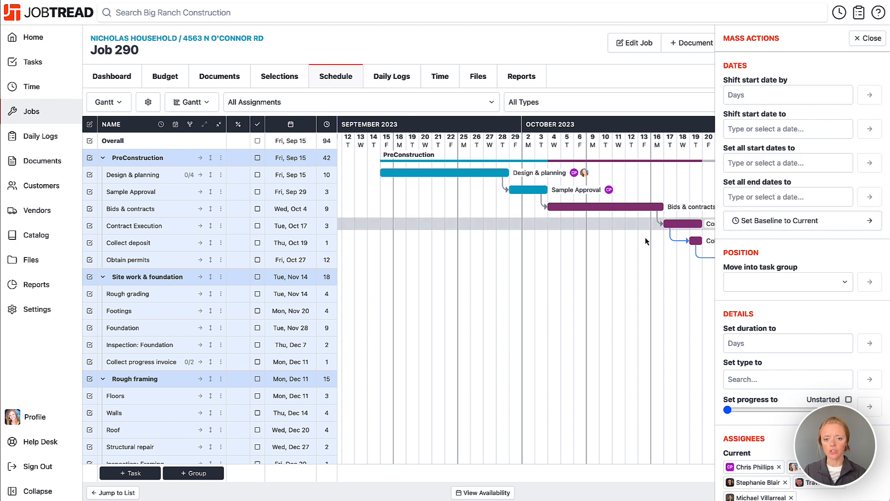
{"action": "scroll", "coordinate": [609, 274], "scroll_direction": "right", "scroll_amount": 3}
{"action": "scroll", "coordinate": [609, 274], "scroll_direction": "left", "scroll_amount": 1}
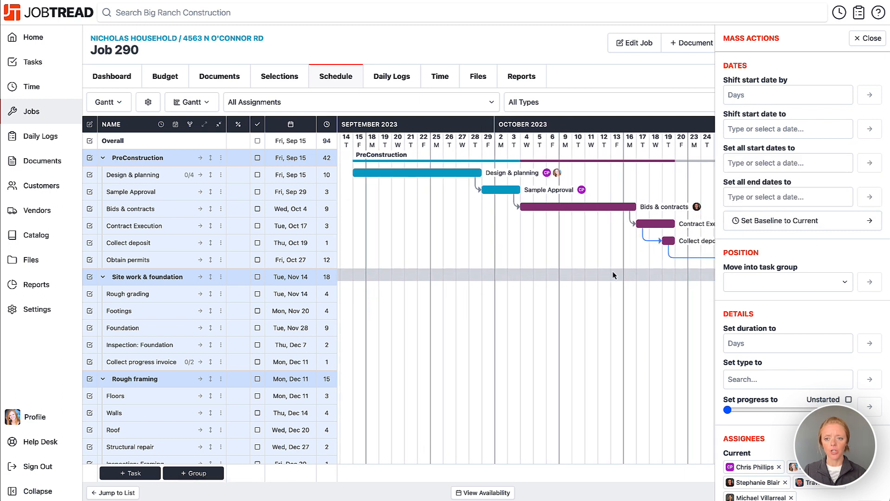
{"action": "left_click", "coordinate": [746, 99]}
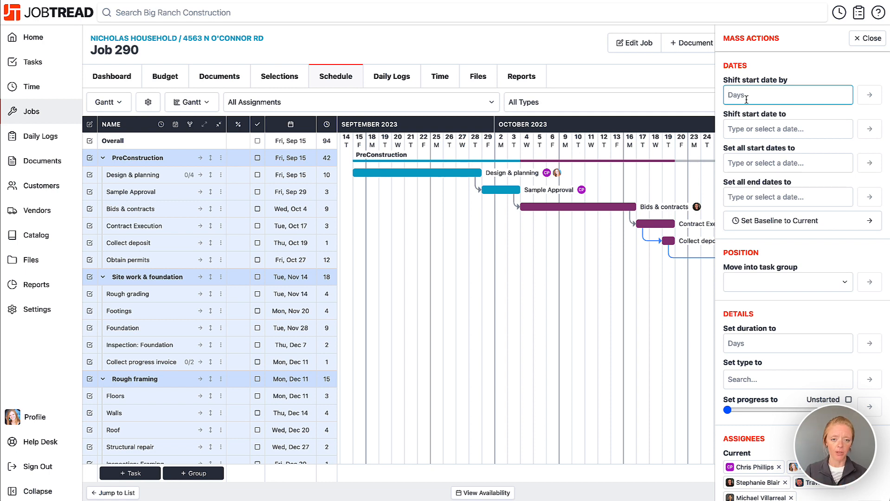
{"action": "type", "text": "5"}
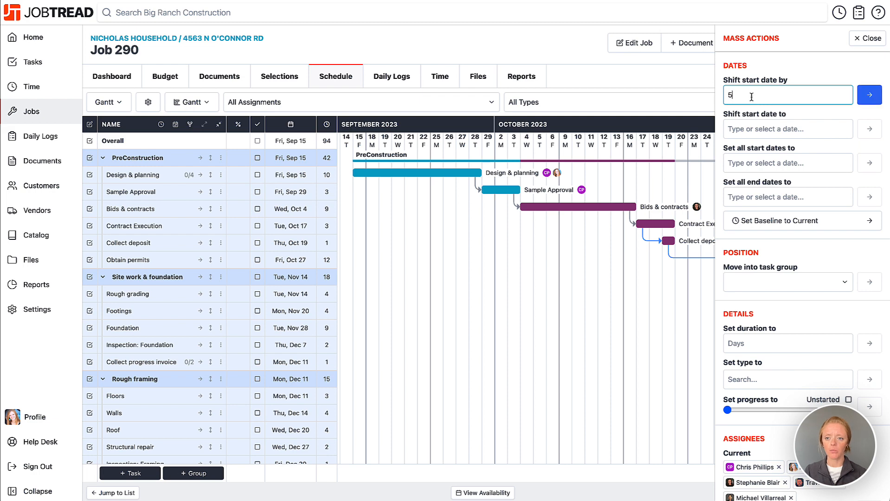
{"action": "left_click", "coordinate": [870, 95]}
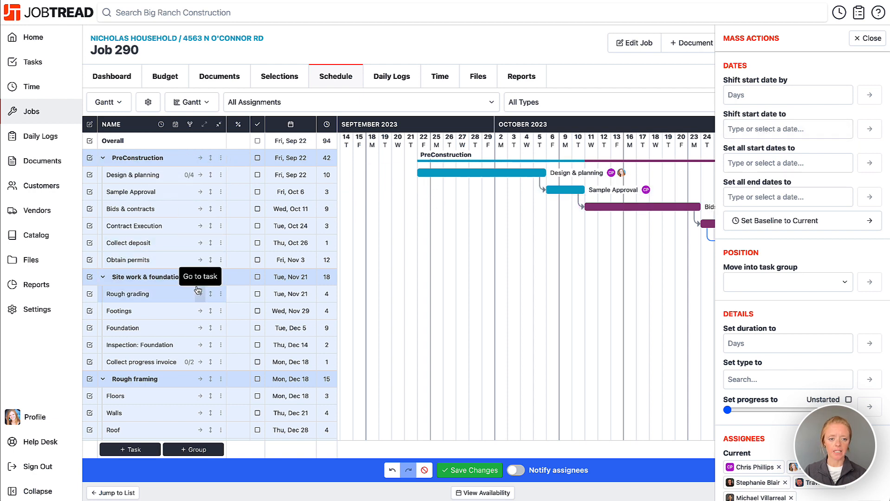
Shift the start dates of all selected tasks by -9 days.
{"action": "left_click", "coordinate": [772, 97]}
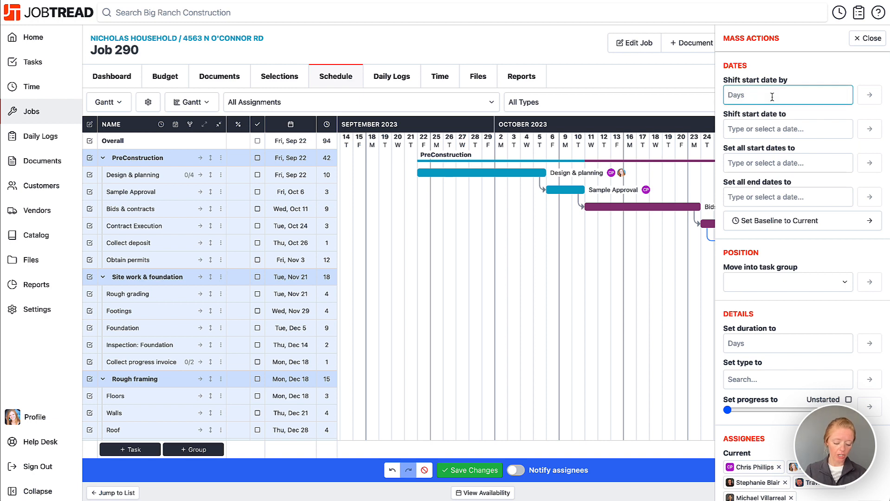
{"action": "type", "text": "-9"}
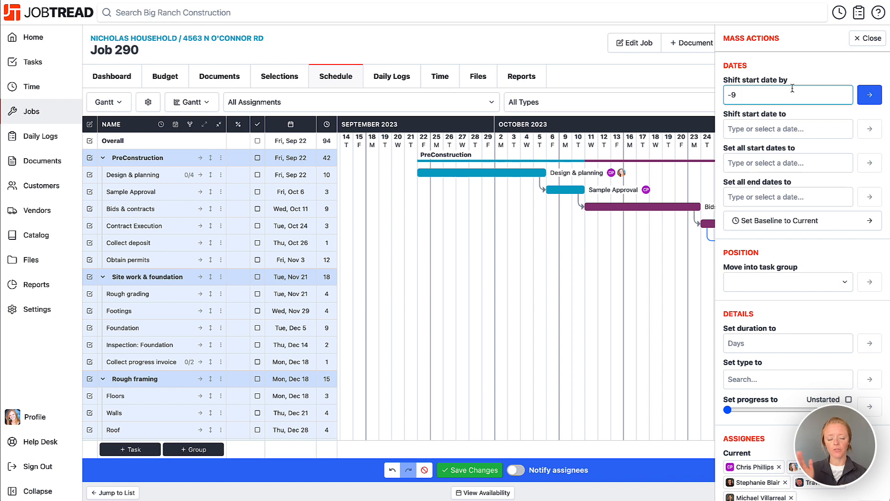
{"action": "left_click", "coordinate": [875, 98]}
{"action": "scroll", "coordinate": [513, 284], "scroll_direction": "left", "scroll_amount": 3}
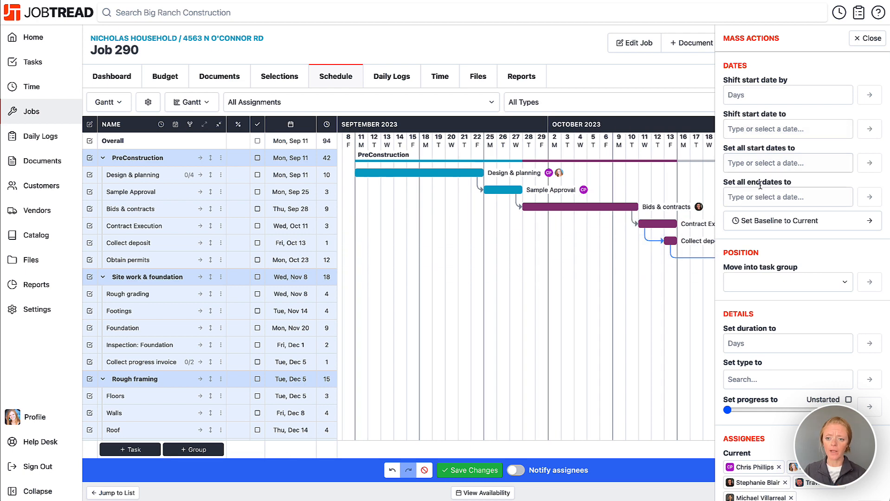
Shift the start date of all selected tasks to Tue, Aug 22 as a mass action.
{"action": "left_click", "coordinate": [759, 133]}
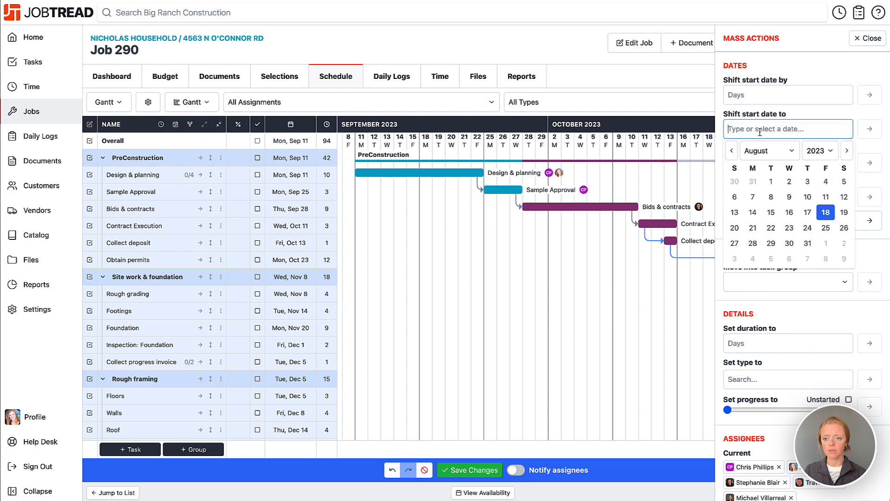
{"action": "left_click", "coordinate": [770, 231]}
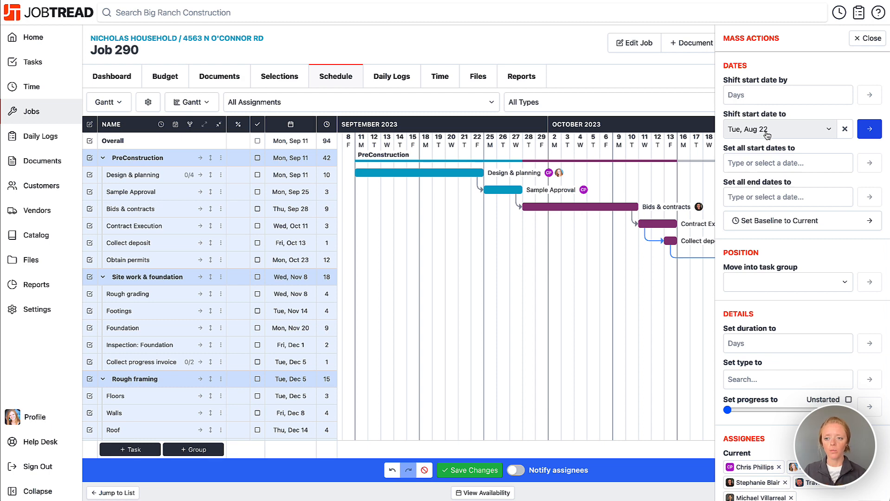
{"action": "left_click", "coordinate": [869, 132]}
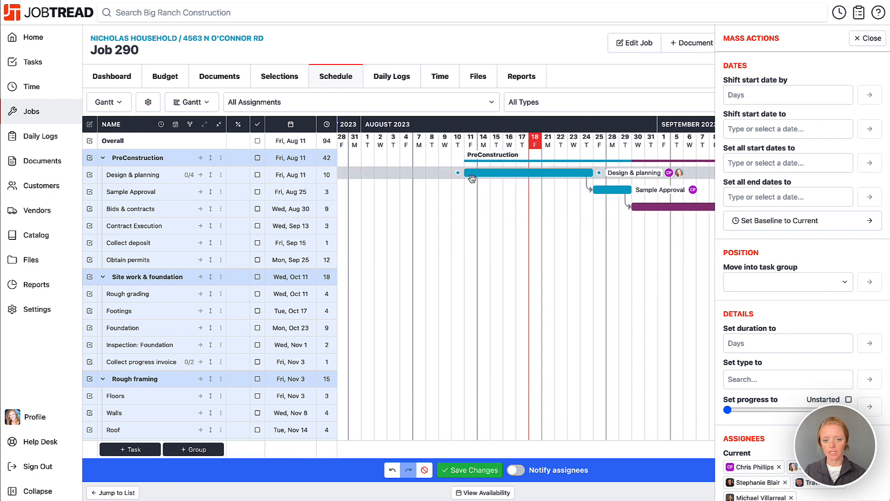
{"action": "scroll", "coordinate": [483, 188], "scroll_direction": "right", "scroll_amount": 4}
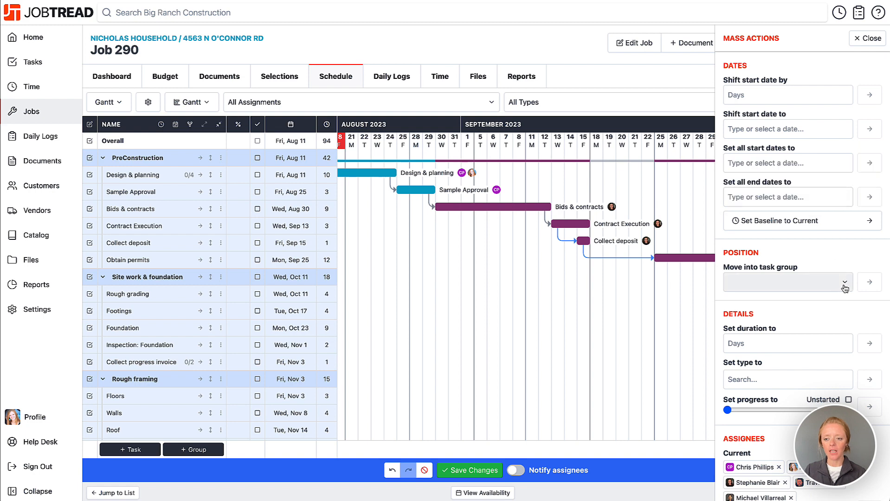
{"action": "left_click", "coordinate": [789, 283]}
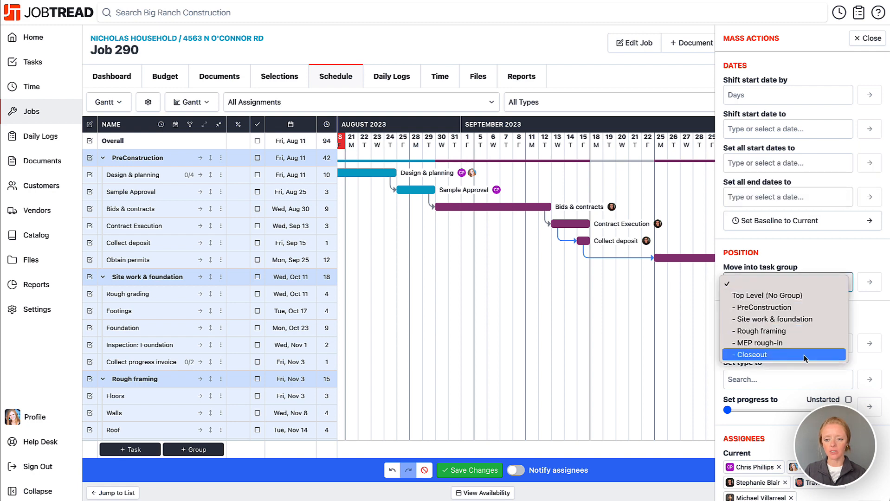
{"action": "left_click", "coordinate": [844, 258]}
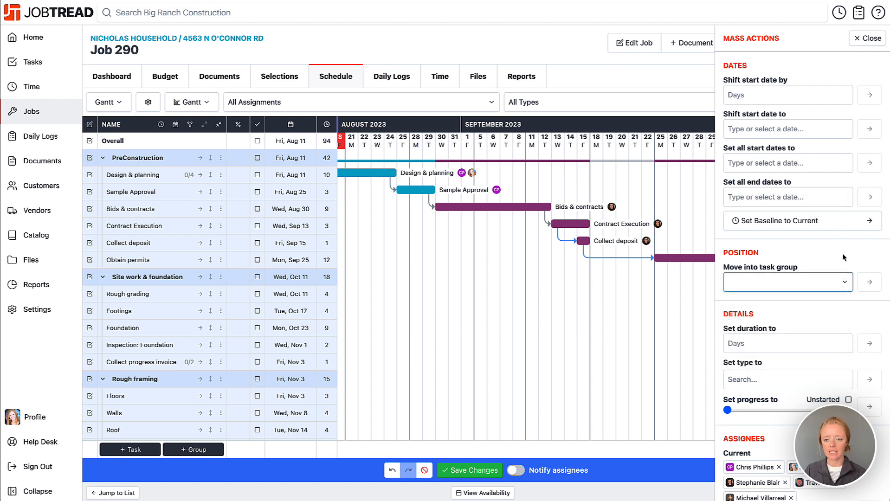
{"action": "scroll", "coordinate": [844, 257], "scroll_direction": "down", "scroll_amount": 3}
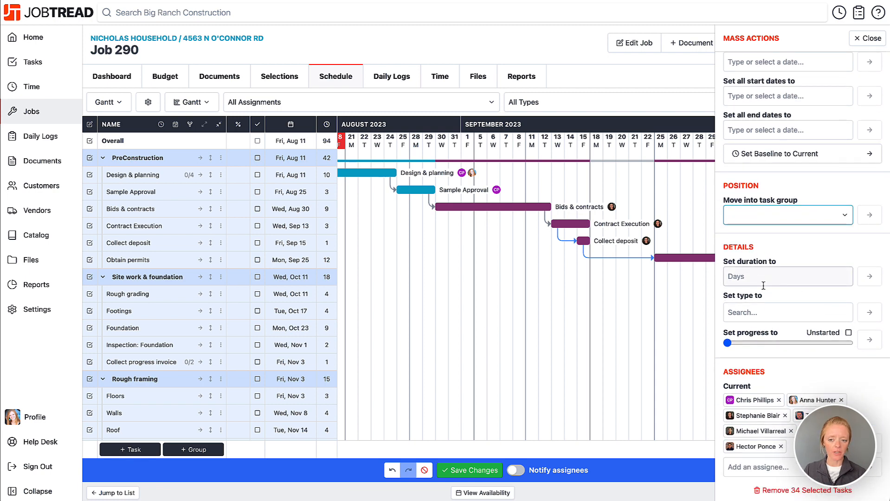
{"action": "left_click", "coordinate": [781, 314]}
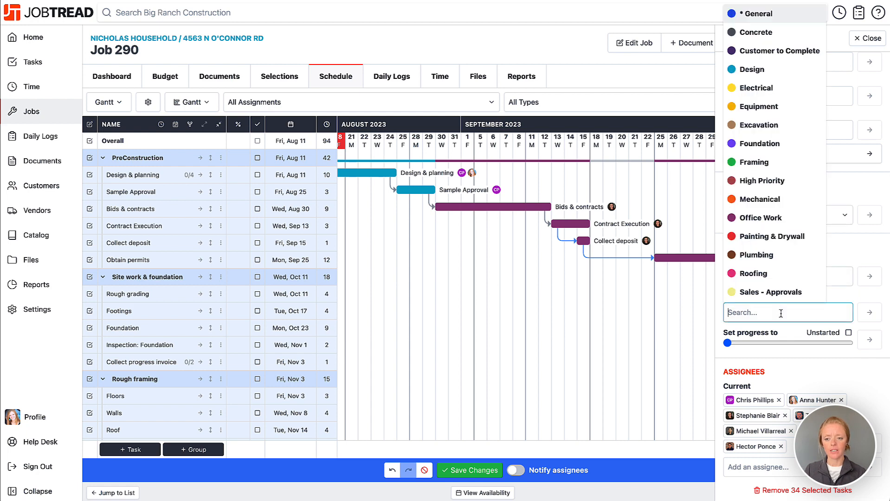
{"action": "left_click", "coordinate": [883, 300]}
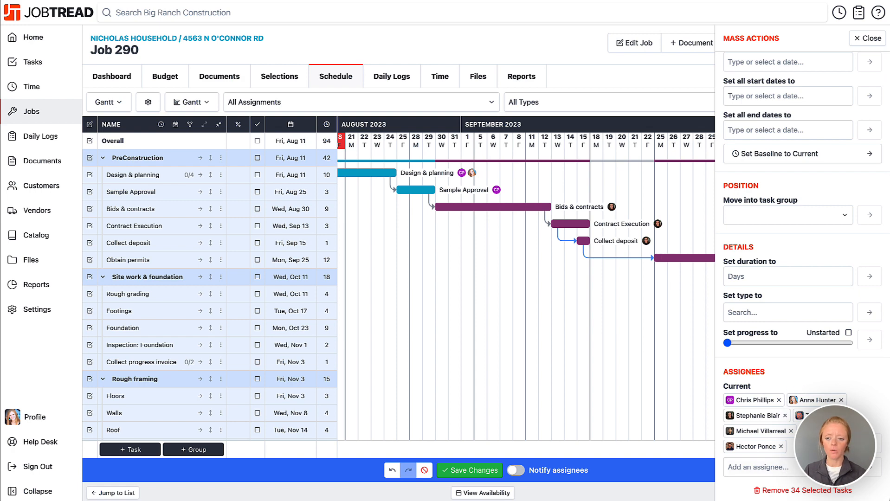
Mark the fifth current assignee for removal in the mass actions, save the shifted schedule, and close the mass actions.
{"action": "left_click", "coordinate": [791, 431]}
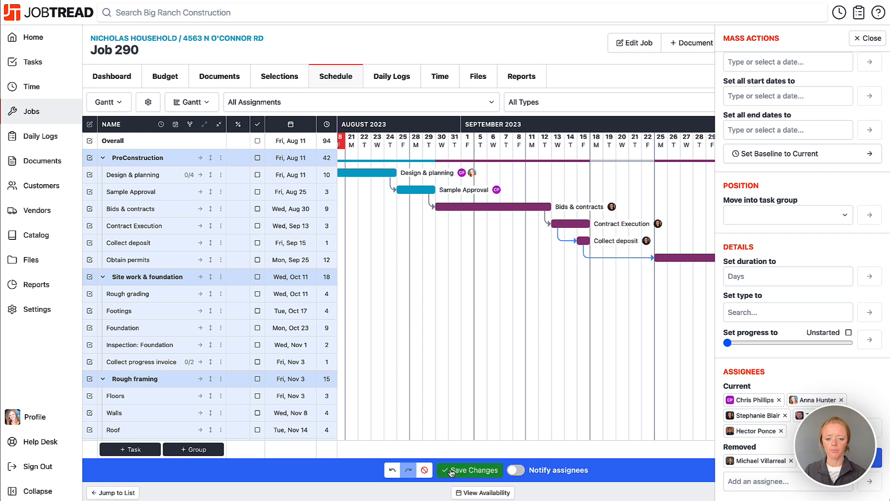
{"action": "left_click", "coordinate": [483, 471]}
{"action": "scroll", "coordinate": [836, 156], "scroll_direction": "up", "scroll_amount": 2}
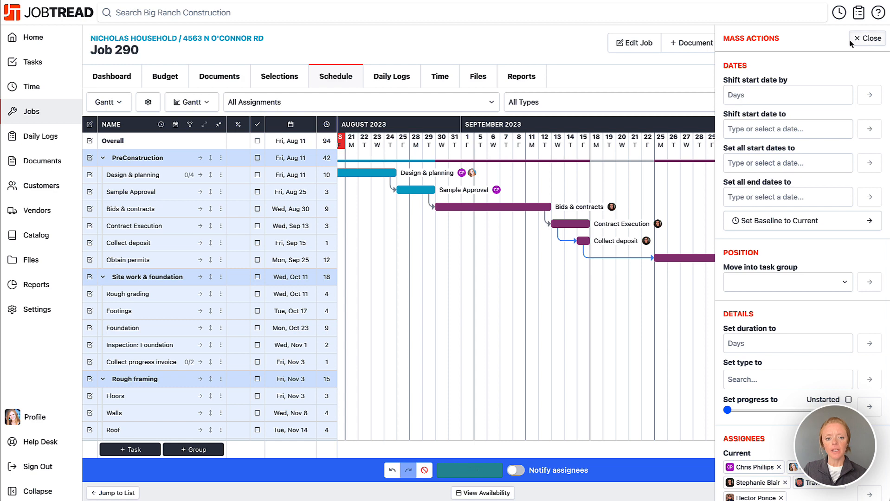
{"action": "left_click", "coordinate": [866, 39]}
{"action": "scroll", "coordinate": [385, 234], "scroll_direction": "left", "scroll_amount": 5}
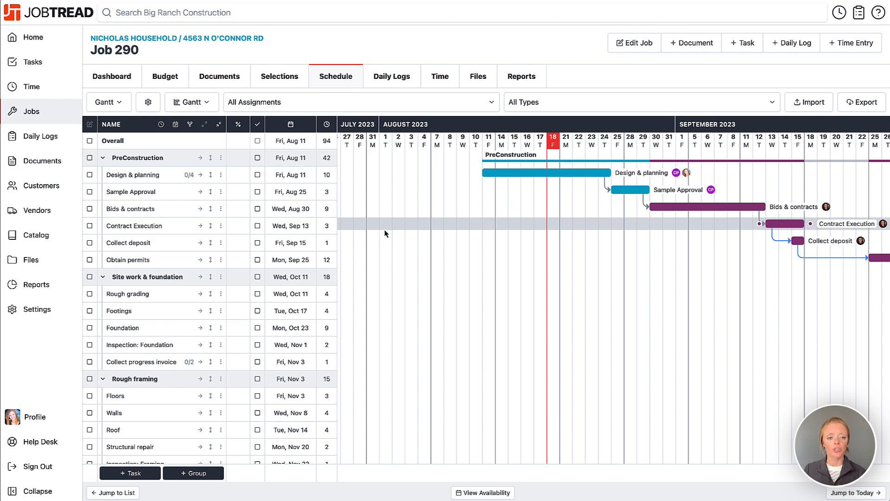
{"action": "scroll", "coordinate": [384, 232], "scroll_direction": "right", "scroll_amount": 5}
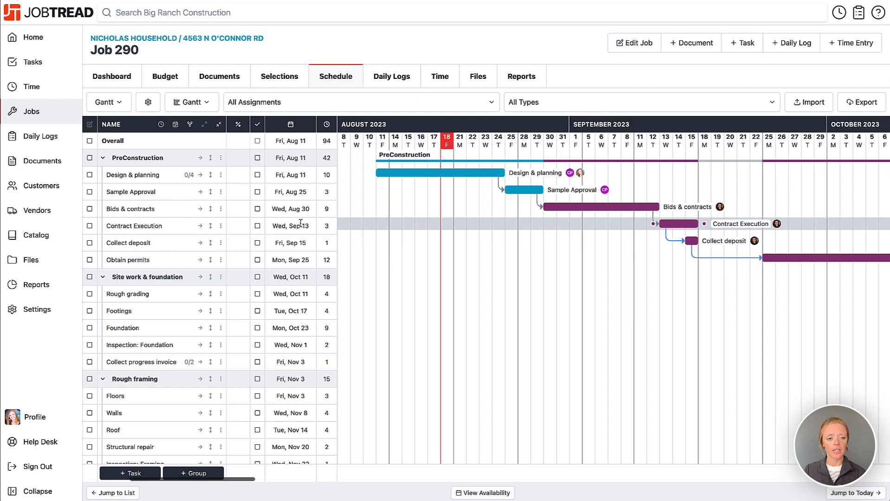
Check the baseline dates of Design & planning, Sample Approval and Bids & contracts, and add a baseline to Footings in its task details.
{"action": "left_click", "coordinate": [157, 180]}
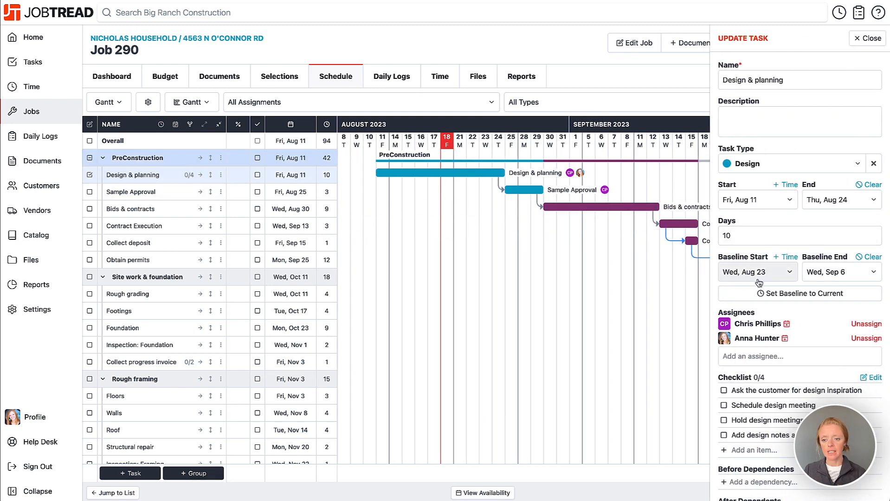
{"action": "left_click", "coordinate": [128, 192]}
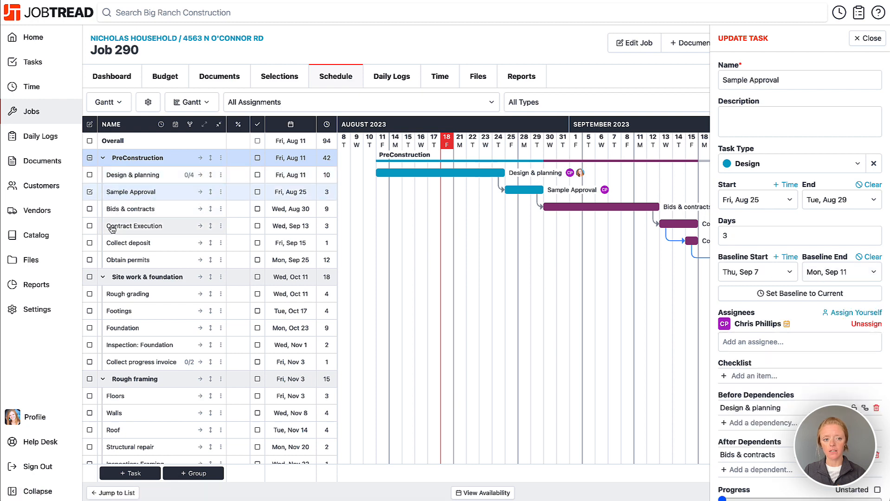
{"action": "left_click", "coordinate": [118, 212]}
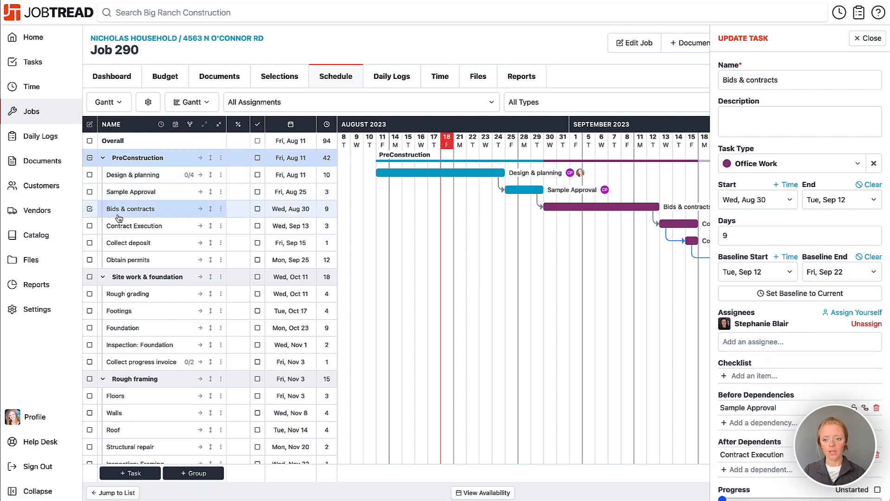
{"action": "left_click", "coordinate": [152, 315]}
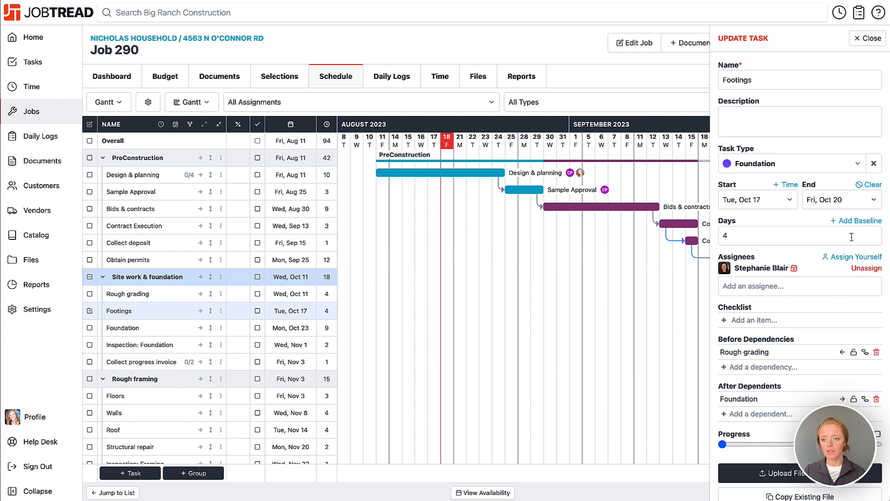
{"action": "left_click", "coordinate": [851, 221]}
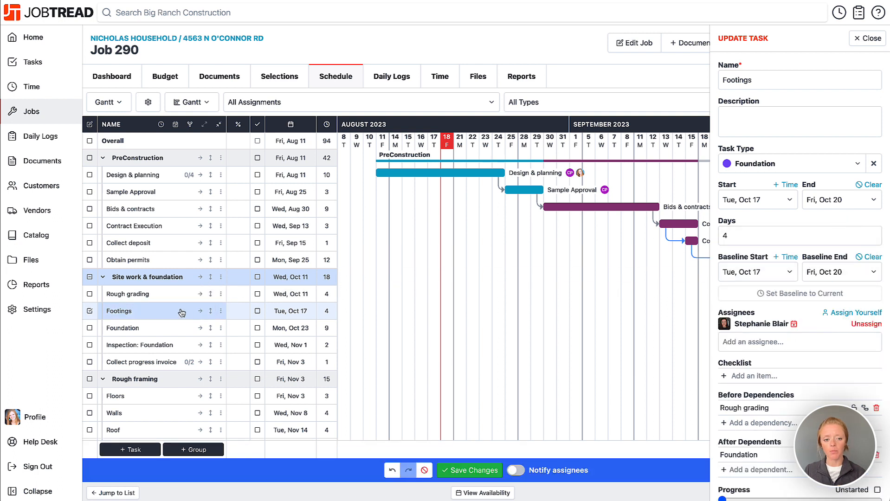
{"action": "scroll", "coordinate": [336, 313], "scroll_direction": "right", "scroll_amount": 10}
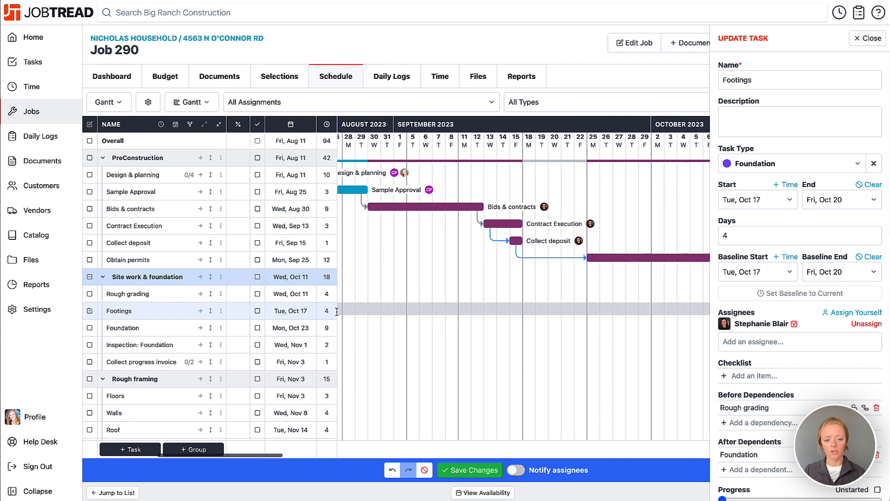
{"action": "scroll", "coordinate": [337, 312], "scroll_direction": "right", "scroll_amount": 5}
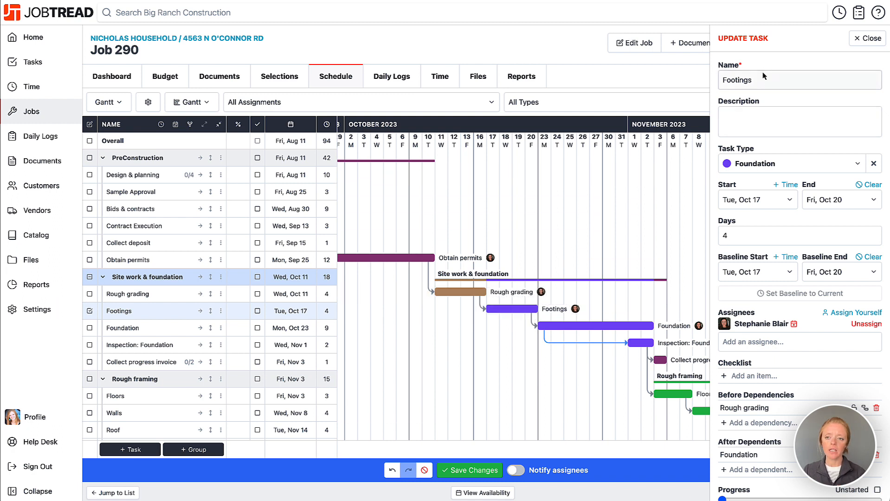
{"action": "left_click", "coordinate": [862, 38]}
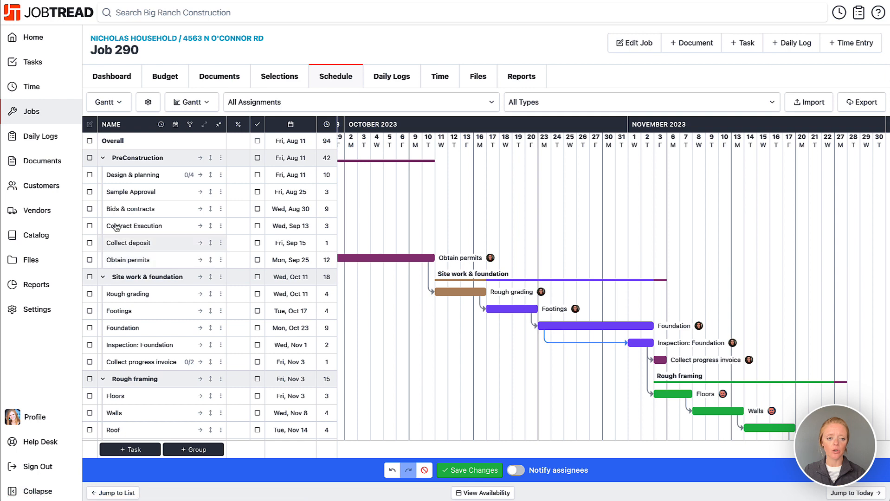
Set the baseline to the current dates for PreConstruction and for all tasks in Overall, save, and clear the selection.
{"action": "left_click", "coordinate": [90, 159]}
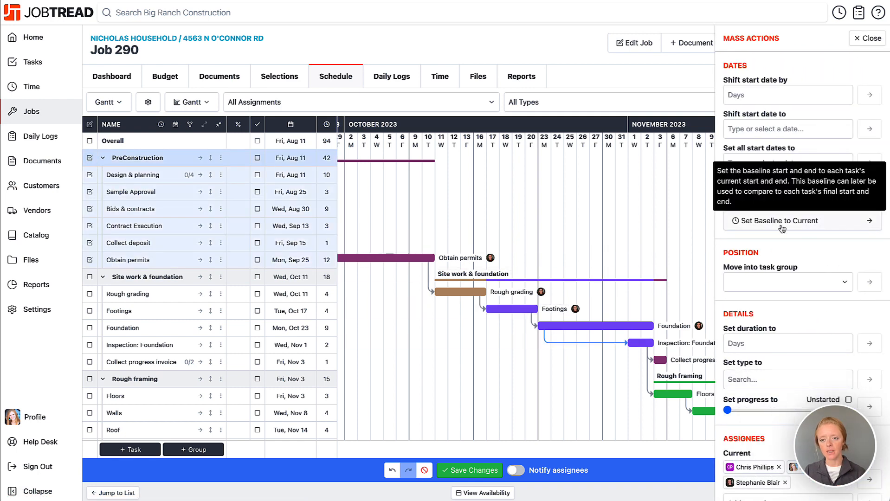
{"action": "scroll", "coordinate": [533, 231], "scroll_direction": "left", "scroll_amount": 8}
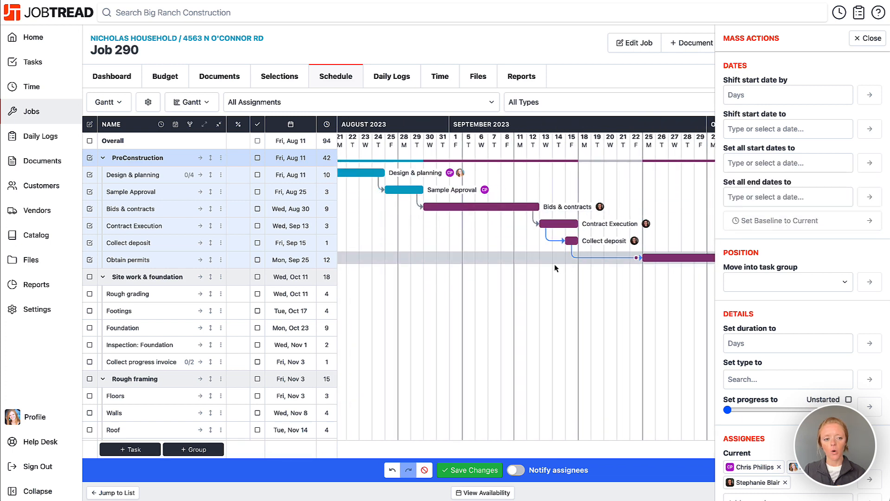
{"action": "left_click", "coordinate": [90, 142]}
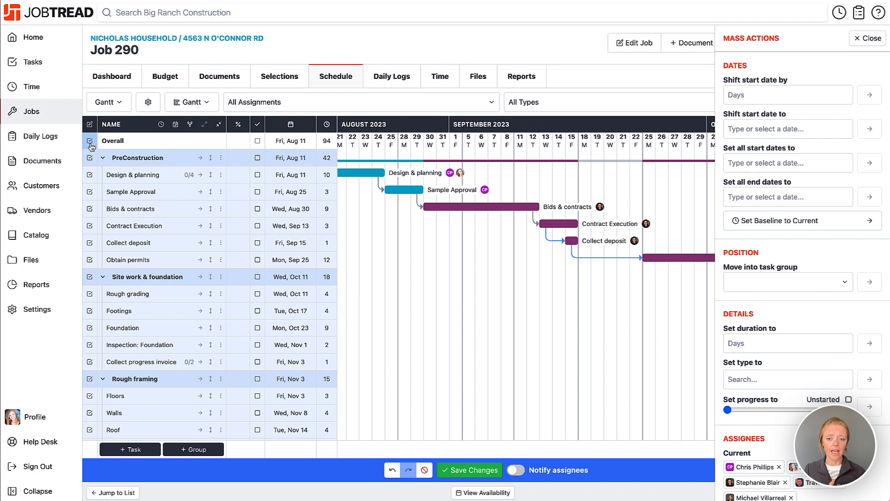
{"action": "left_click", "coordinate": [776, 223]}
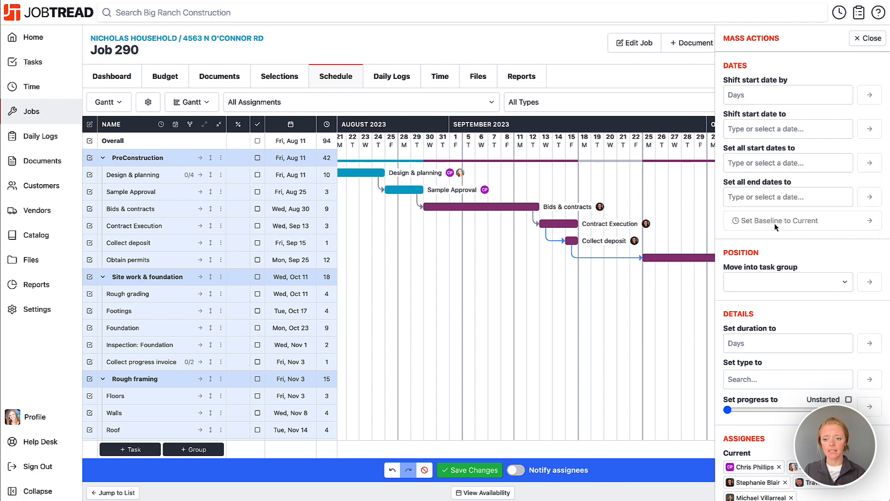
{"action": "left_click", "coordinate": [470, 471]}
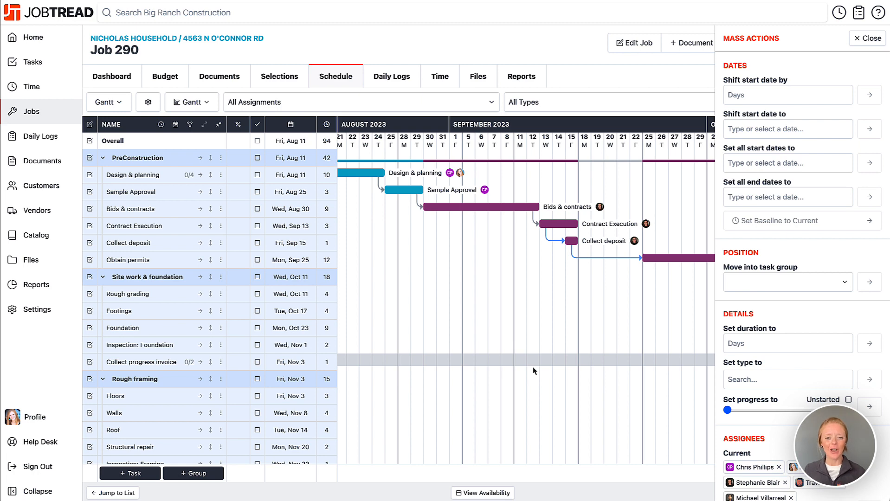
{"action": "left_click", "coordinate": [89, 140]}
Move the Design & planning bar in the Gantt chart to start on Wed, Sep 6.
{"action": "scroll", "coordinate": [604, 274], "scroll_direction": "left", "scroll_amount": 3}
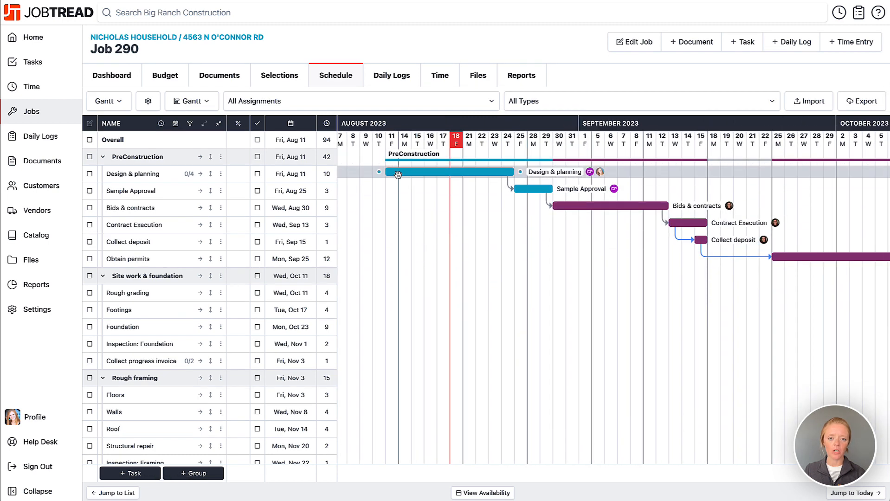
{"action": "left_click_drag", "start_coordinate": [403, 173], "coordinate": [627, 164]}
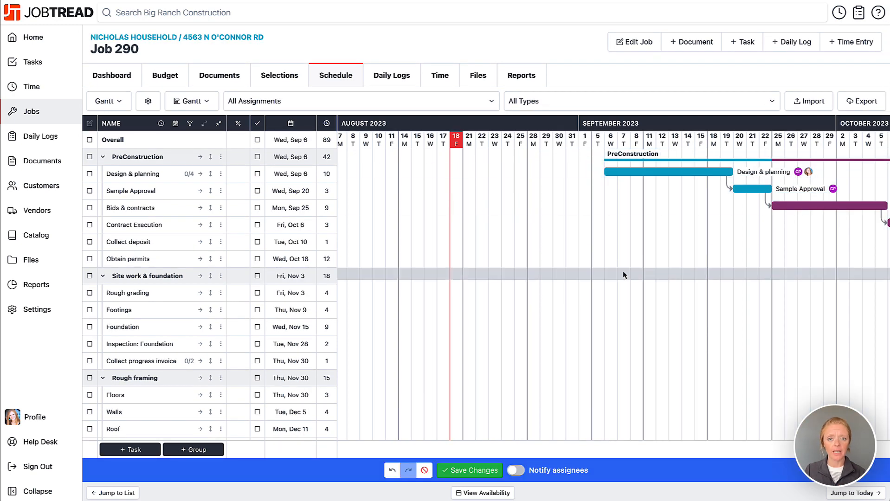
{"action": "scroll", "coordinate": [613, 267], "scroll_direction": "right", "scroll_amount": 1}
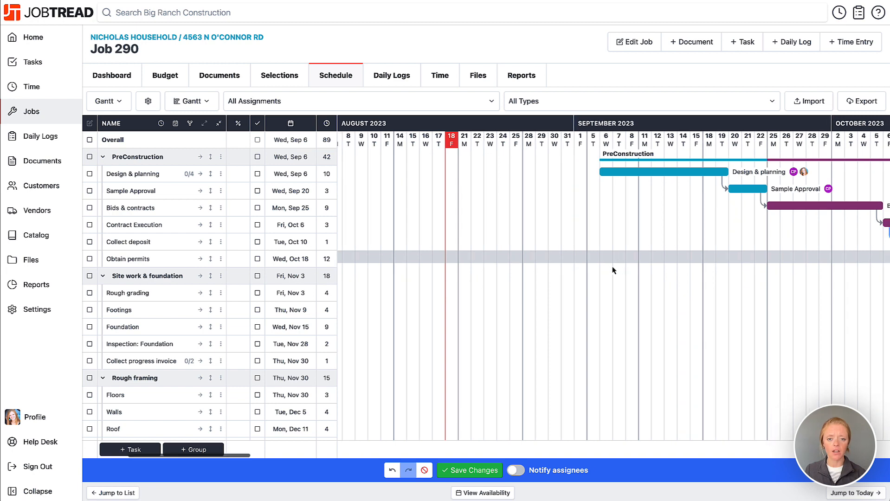
{"action": "scroll", "coordinate": [613, 271], "scroll_direction": "left", "scroll_amount": 3}
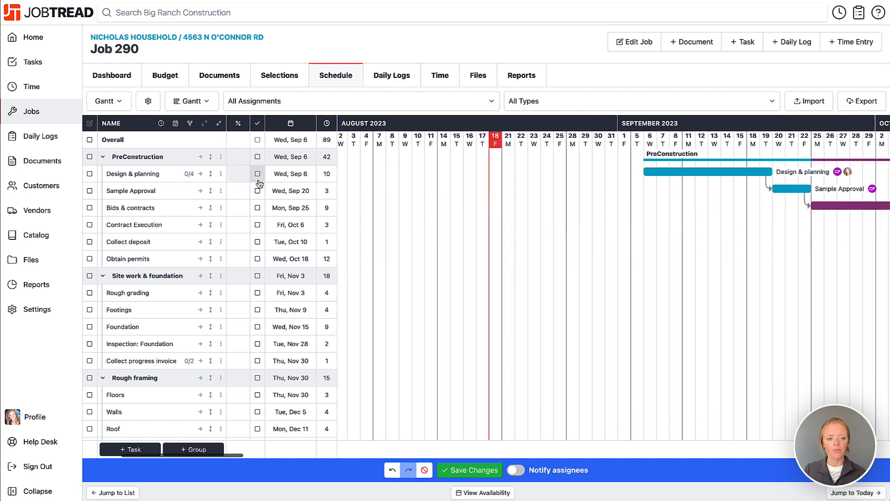
Show the baseline dates in the Gantt chart, and compare them with the current task dates from PreConstruction through Closeout.
{"action": "left_click", "coordinate": [161, 124]}
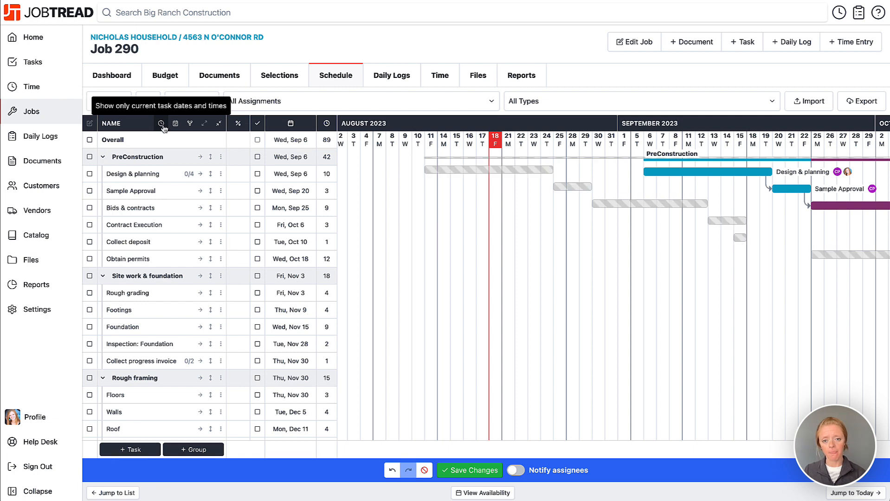
{"action": "scroll", "coordinate": [683, 269], "scroll_direction": "right", "scroll_amount": 5}
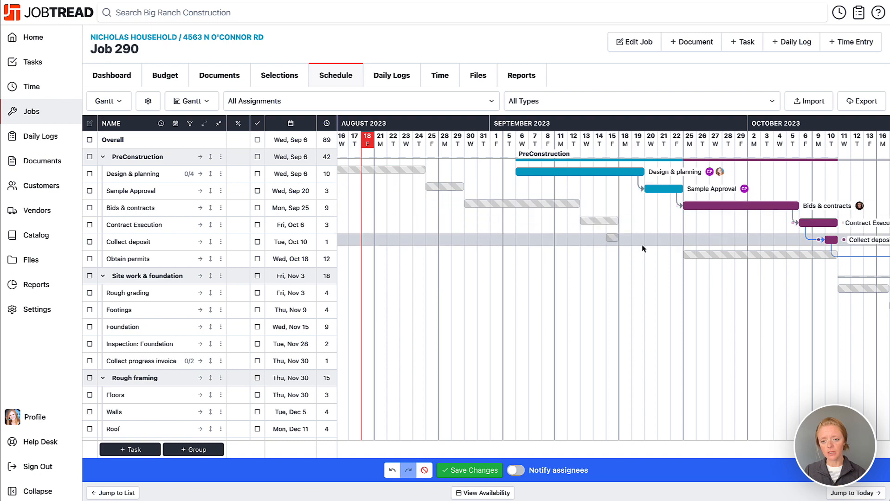
{"action": "scroll", "coordinate": [692, 262], "scroll_direction": "right", "scroll_amount": 10}
{"action": "scroll", "coordinate": [689, 261], "scroll_direction": "right", "scroll_amount": 8}
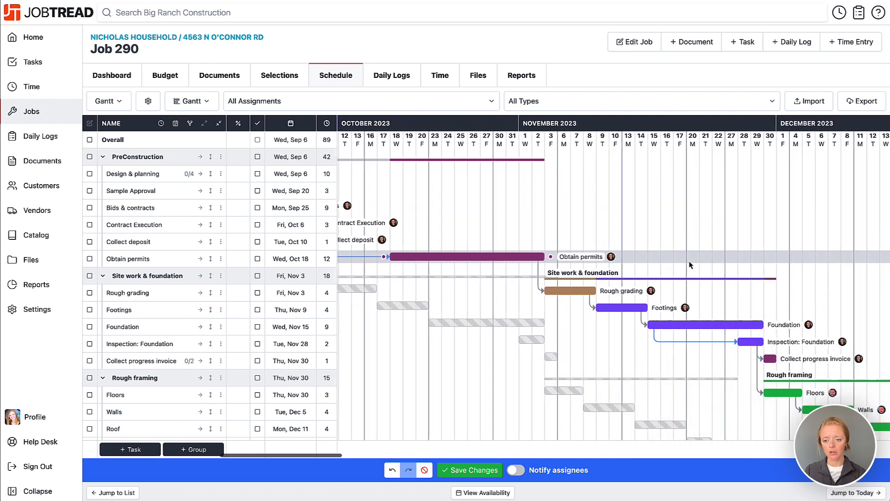
{"action": "scroll", "coordinate": [642, 250], "scroll_direction": "down", "scroll_amount": 5}
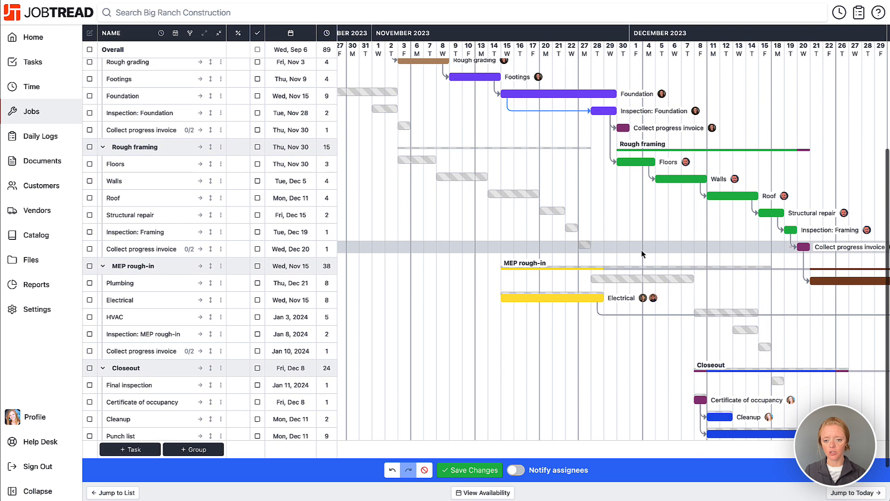
{"action": "scroll", "coordinate": [642, 255], "scroll_direction": "up", "scroll_amount": 4}
{"action": "scroll", "coordinate": [599, 251], "scroll_direction": "left", "scroll_amount": 15}
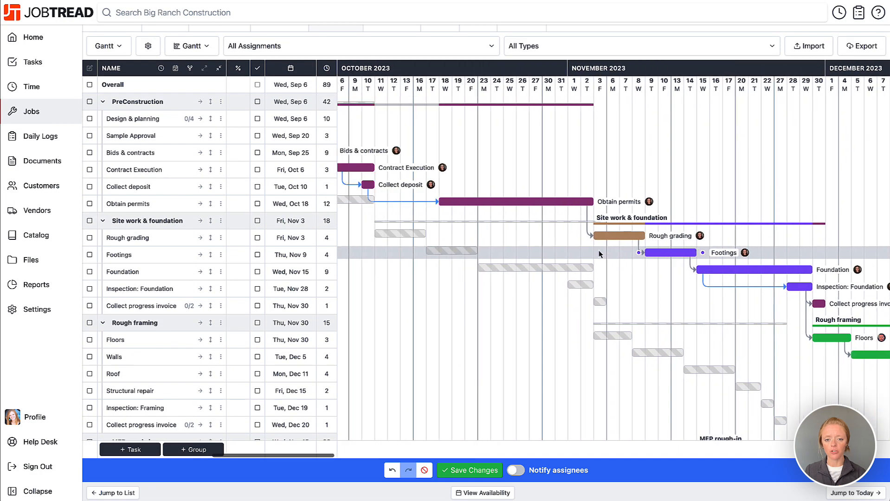
{"action": "scroll", "coordinate": [598, 253], "scroll_direction": "left", "scroll_amount": 4}
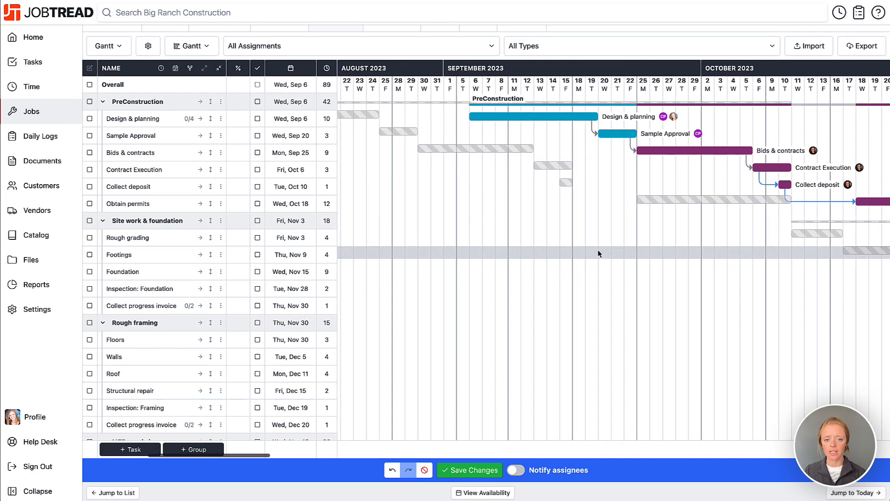
{"action": "scroll", "coordinate": [593, 253], "scroll_direction": "left", "scroll_amount": 4}
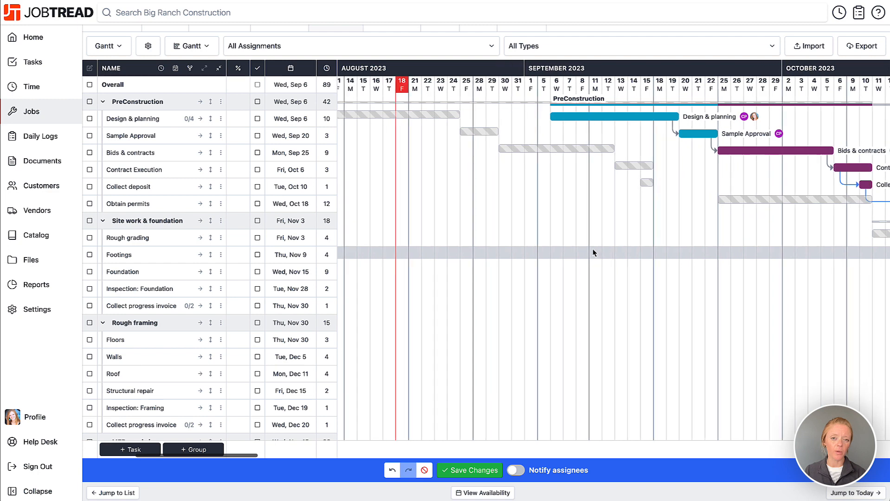
{"action": "scroll", "coordinate": [593, 250], "scroll_direction": "right", "scroll_amount": 1}
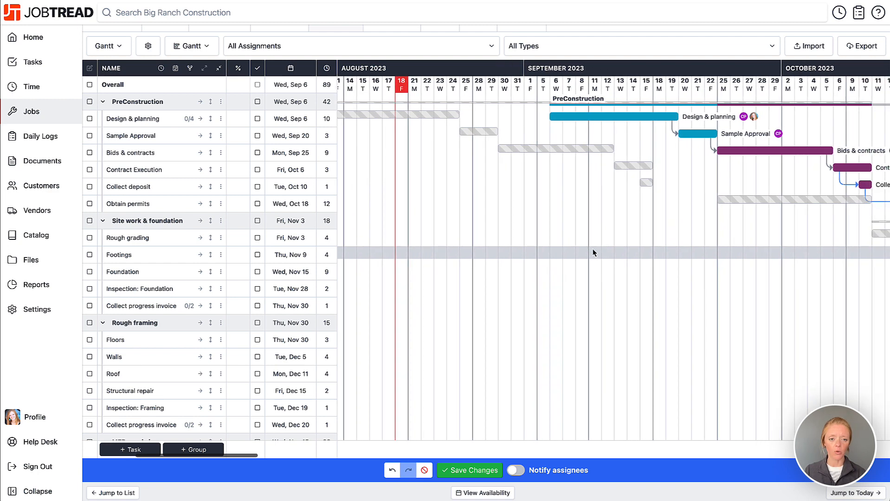